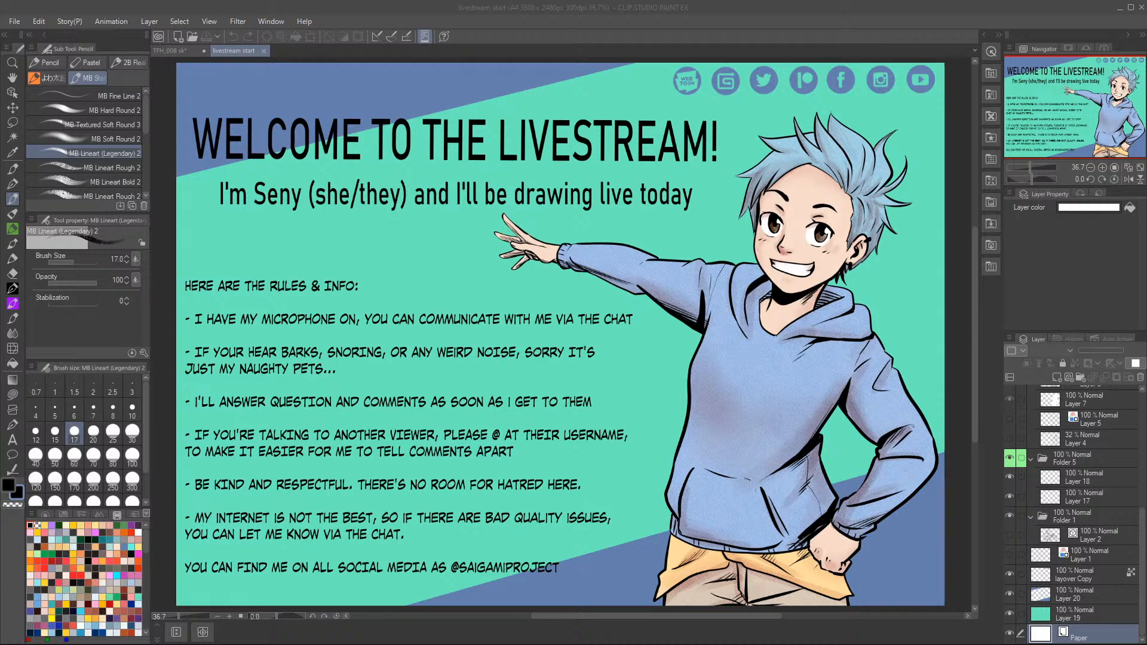
Close the livestream start document and display the color wheel for the TFH_008 sketch page.
{"action": "left_click", "coordinate": [263, 51]}
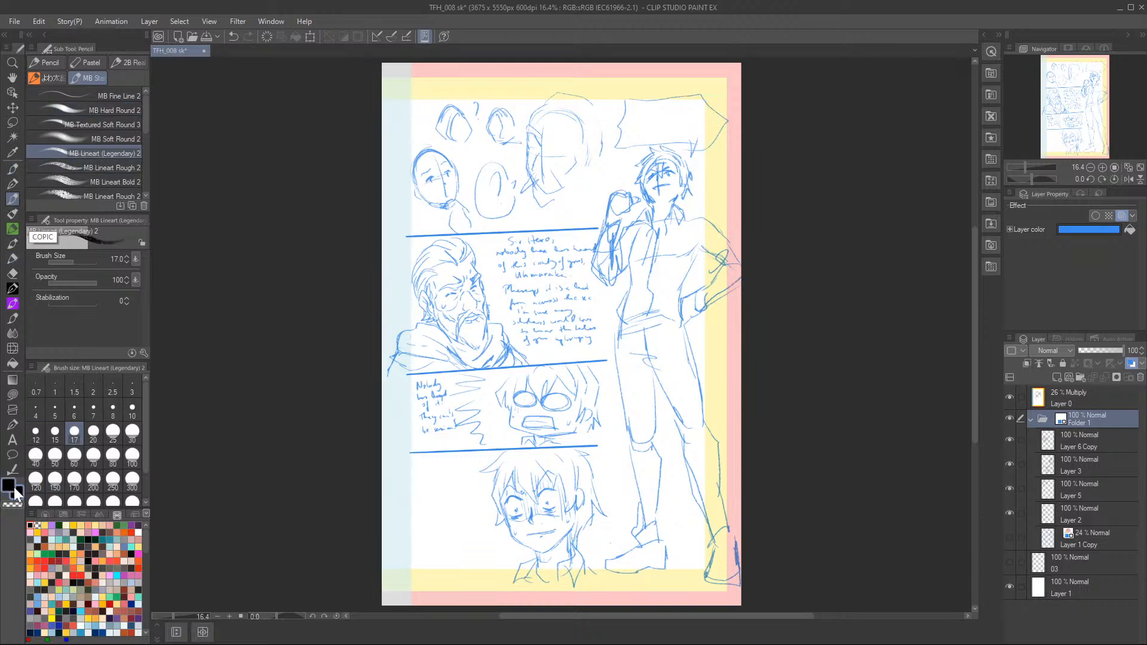
{"action": "left_click", "coordinate": [45, 515]}
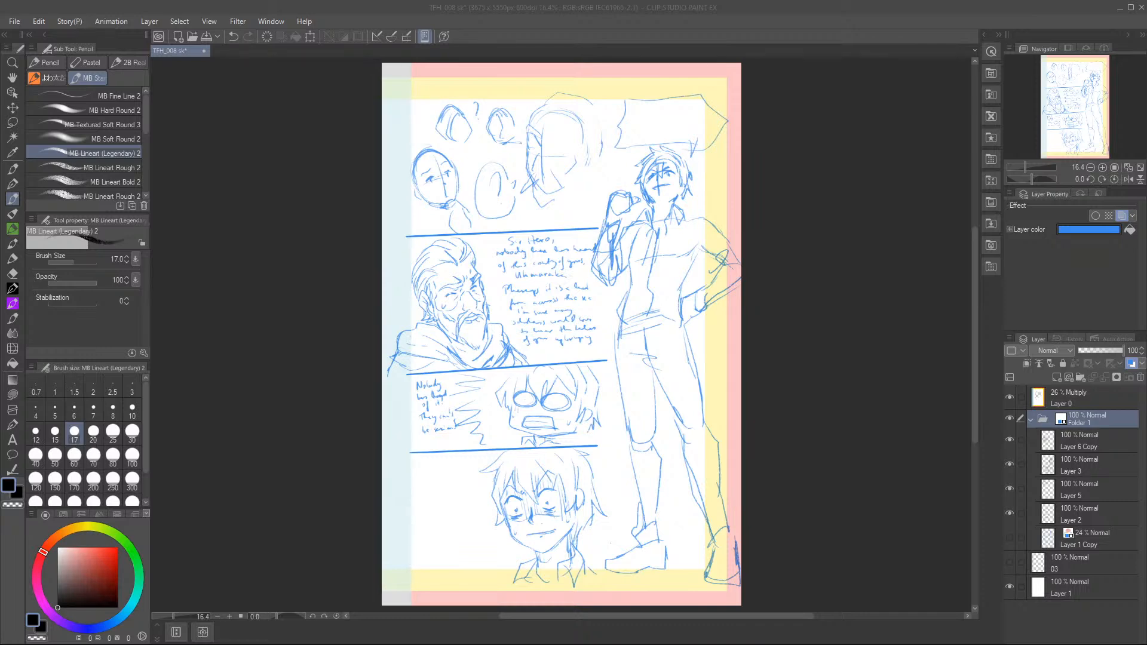
View the Saigami volume 2 cover from its Amazon page as 91DL8kWRHWL.jpg in Clip Studio Paint, and close the image.
{"action": "left_click_drag", "start_coordinate": [681, 0], "coordinate": [748, 138]}
{"action": "left_click", "coordinate": [923, 134]}
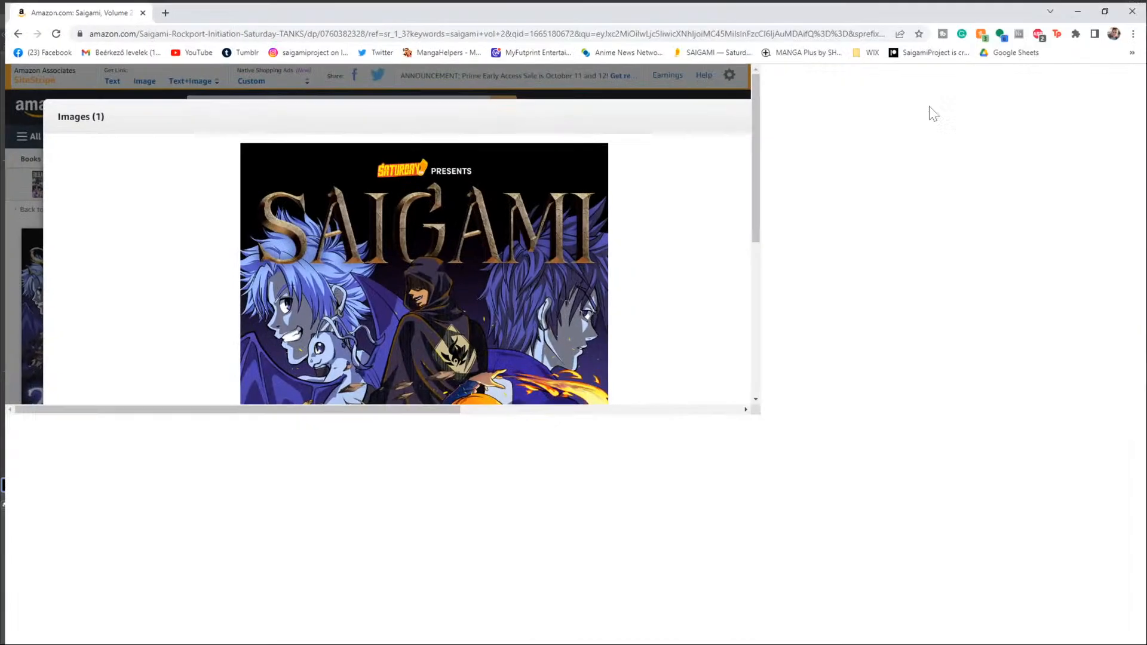
{"action": "left_click", "coordinate": [543, 318]}
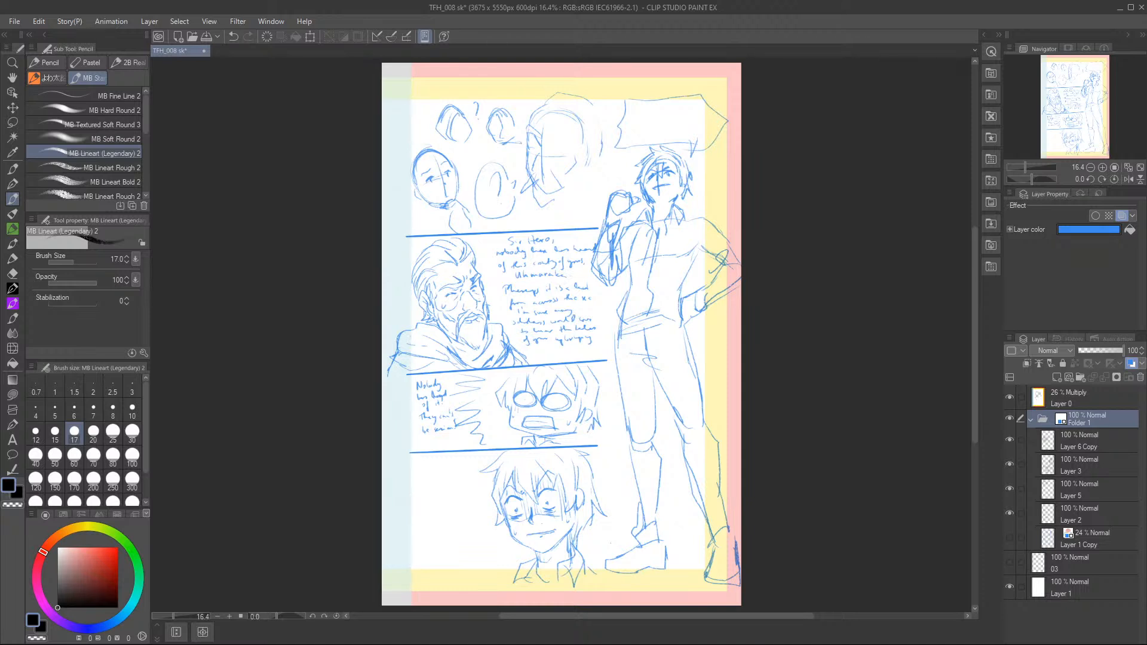
{"action": "left_click_drag", "start_coordinate": [186, 93], "coordinate": [373, 195]}
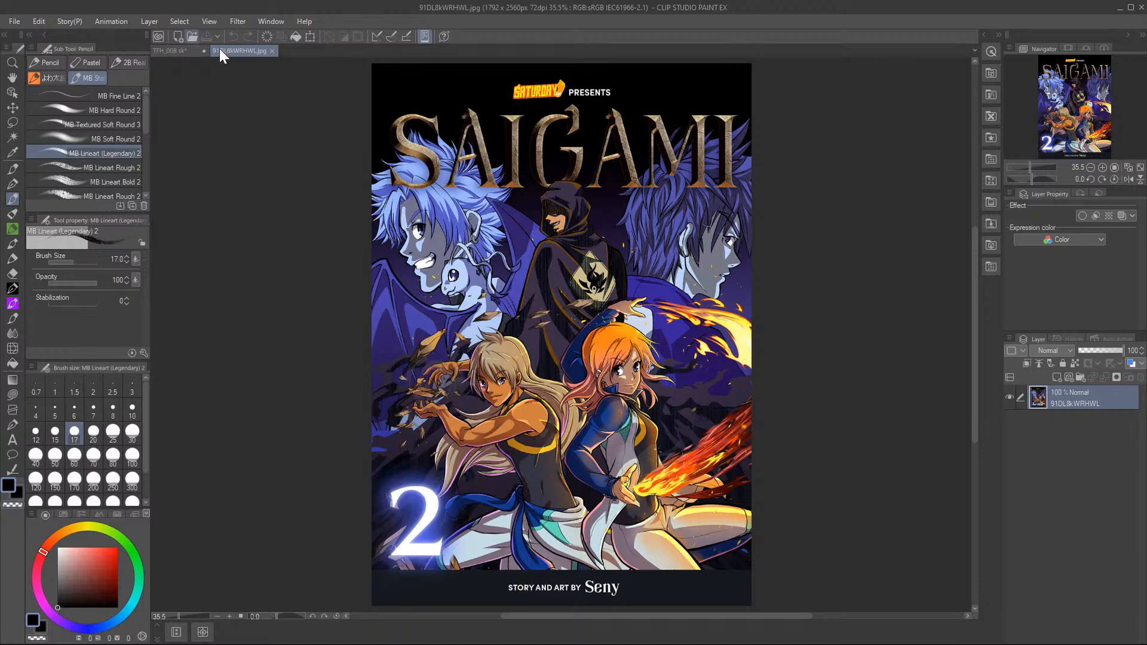
{"action": "left_click", "coordinate": [272, 51]}
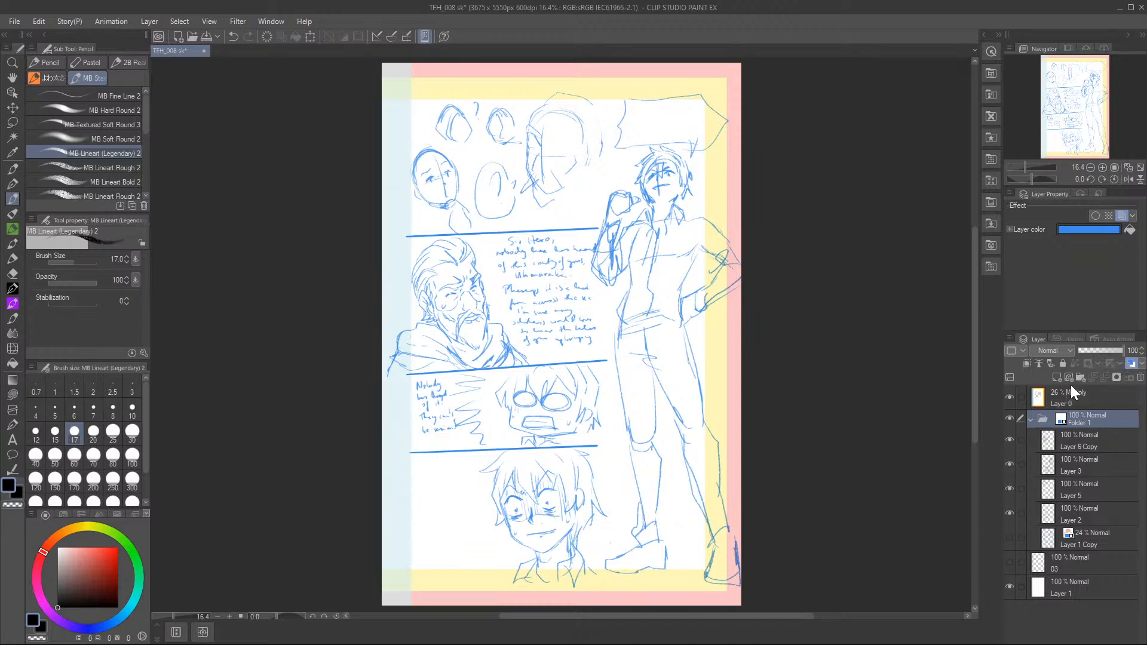
Lower the opacity of Layer 6 Copy to 51% and keep Folder 1 at 100%.
{"action": "left_click", "coordinate": [1103, 350]}
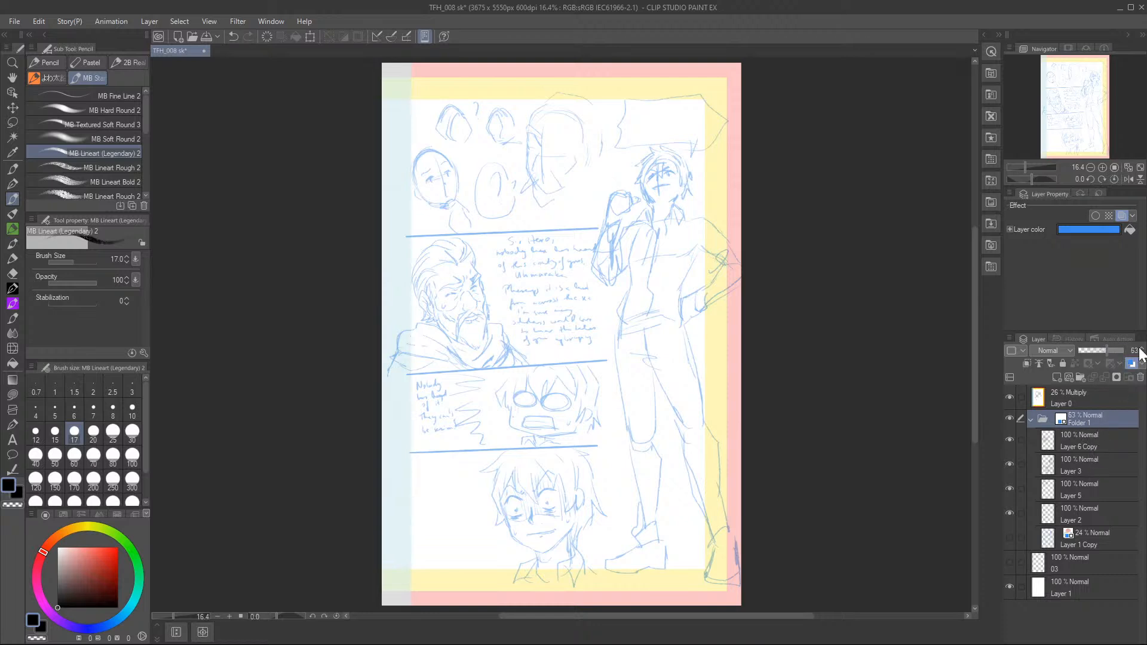
{"action": "left_click", "coordinate": [1140, 351]}
{"action": "left_click", "coordinate": [1092, 436]}
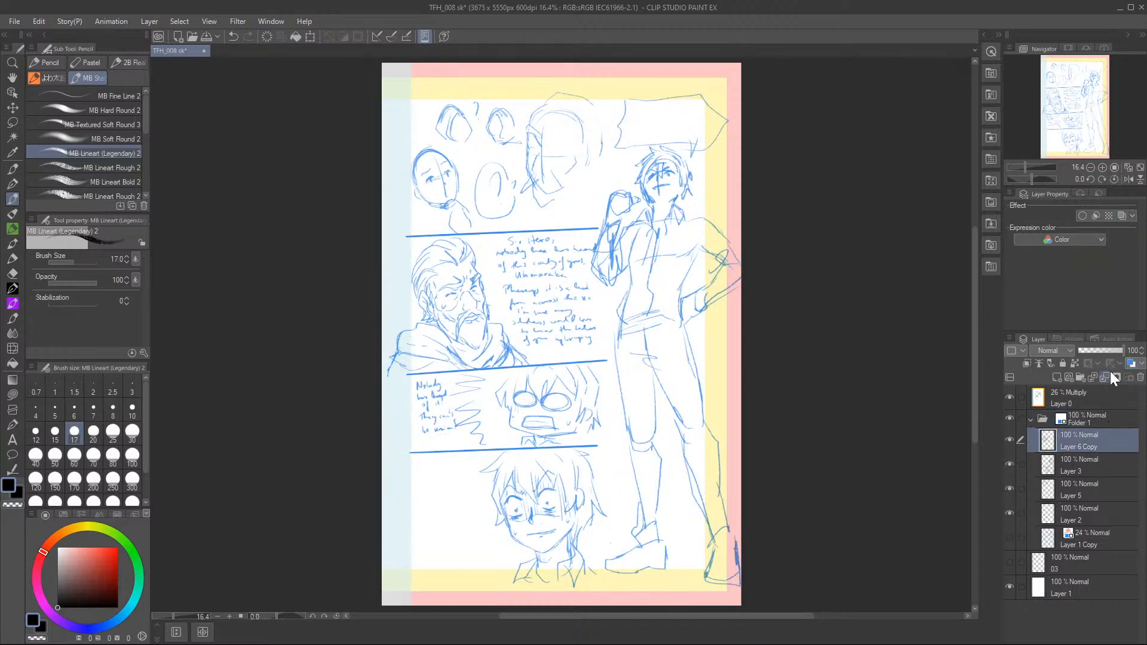
{"action": "left_click", "coordinate": [1009, 439]}
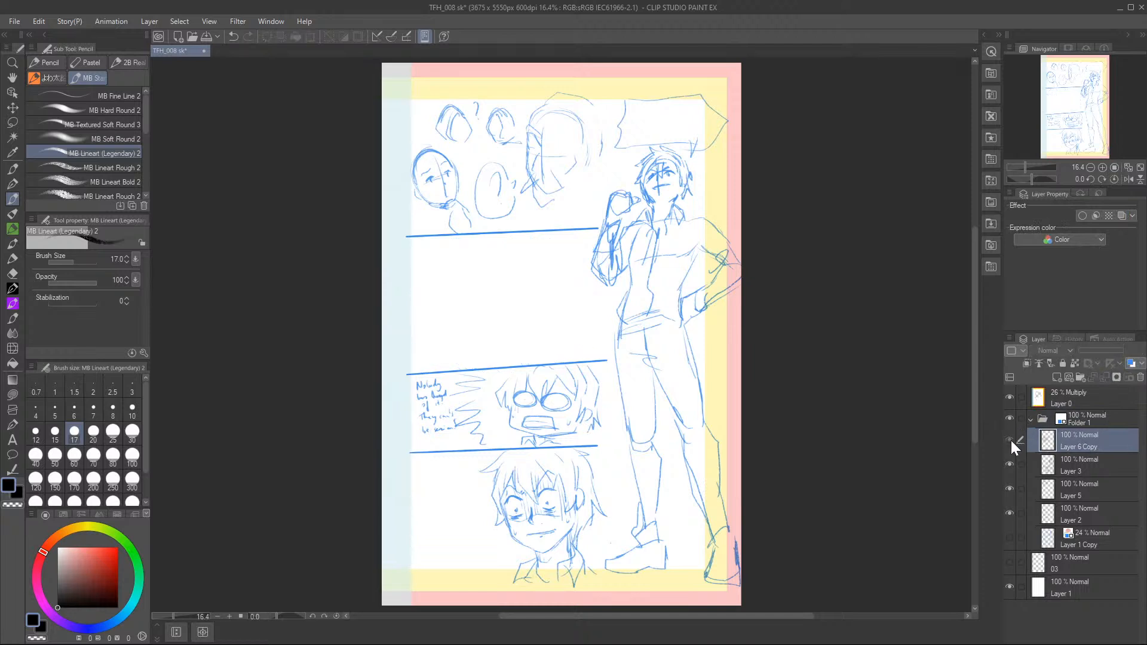
{"action": "left_click", "coordinate": [1009, 438]}
{"action": "left_click_drag", "start_coordinate": [1105, 351], "coordinate": [1101, 352]}
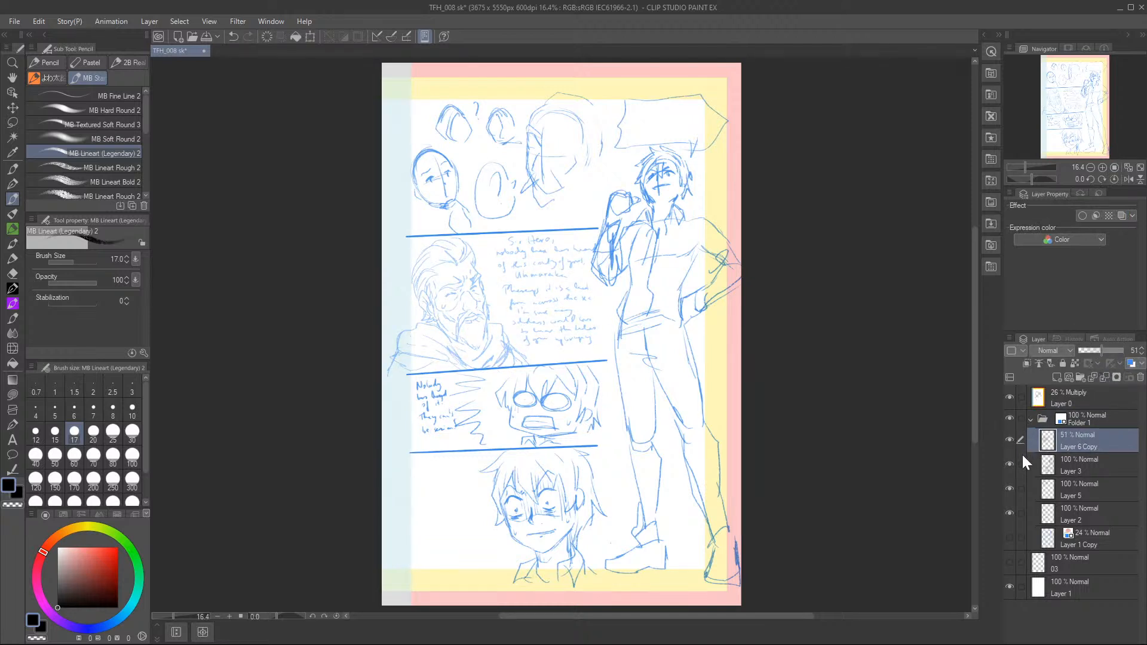
Lower the opacity of Layer 3 to 54%.
{"action": "left_click", "coordinate": [1009, 464]}
{"action": "left_click", "coordinate": [1009, 463]}
{"action": "left_click", "coordinate": [1077, 460]}
{"action": "left_click_drag", "start_coordinate": [1103, 353], "coordinate": [1105, 350]}
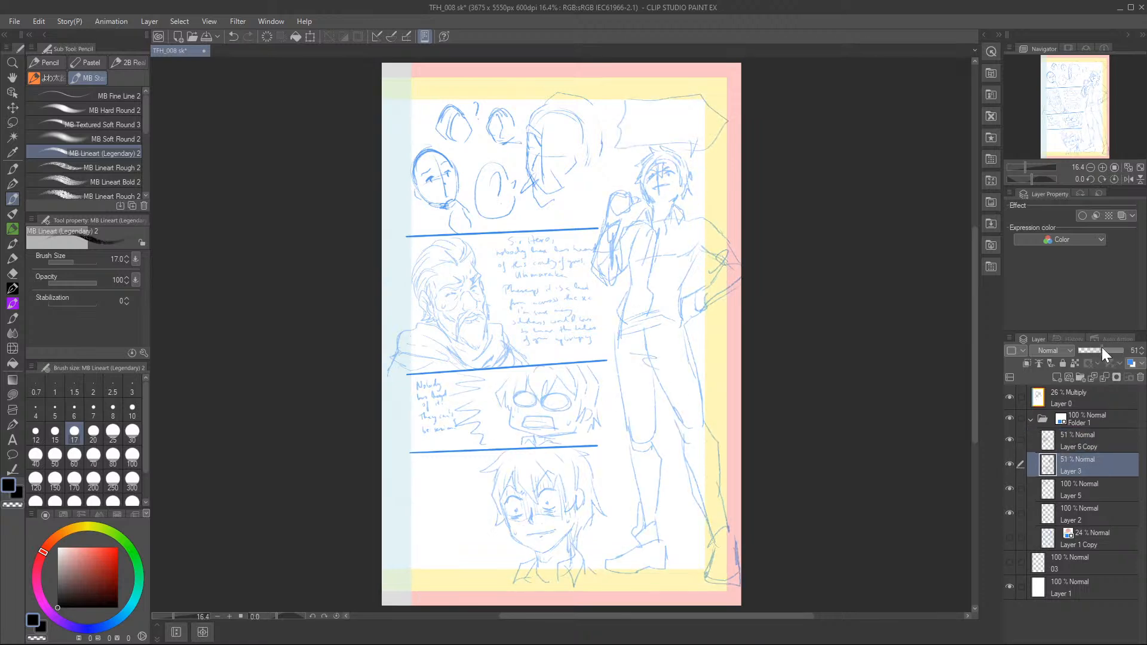
{"action": "left_click", "coordinate": [1102, 347]}
Lower the opacity of Layer 2 to 64% and of Layer 5 to 62%.
{"action": "left_click", "coordinate": [1091, 511]}
{"action": "left_click_drag", "start_coordinate": [1114, 342], "coordinate": [1105, 346]}
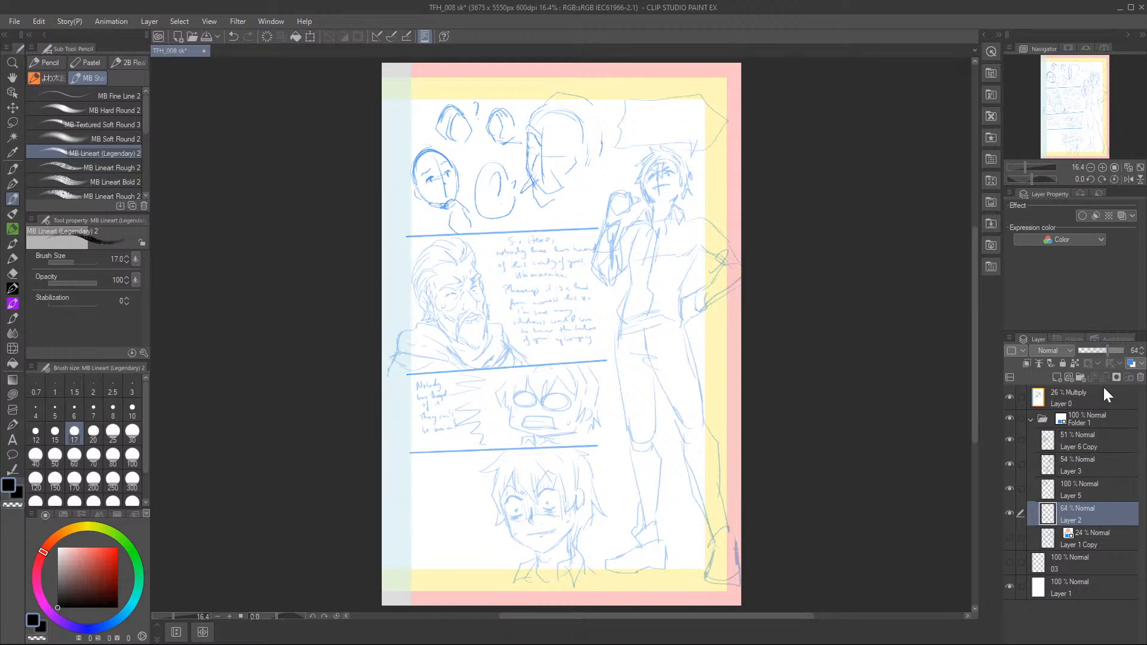
{"action": "left_click", "coordinate": [1093, 484]}
{"action": "left_click", "coordinate": [1104, 350]}
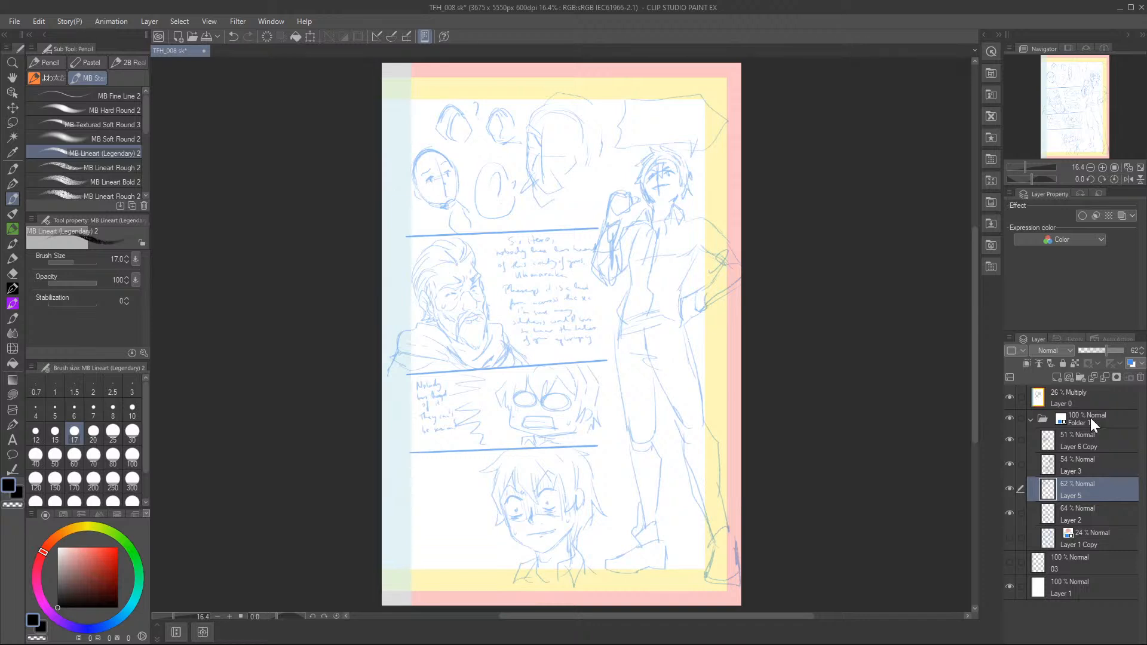
Add a new layer above Layer 6 Copy and draw the standing man's nose on it.
{"action": "left_click", "coordinate": [1084, 441]}
{"action": "left_click", "coordinate": [1068, 376]}
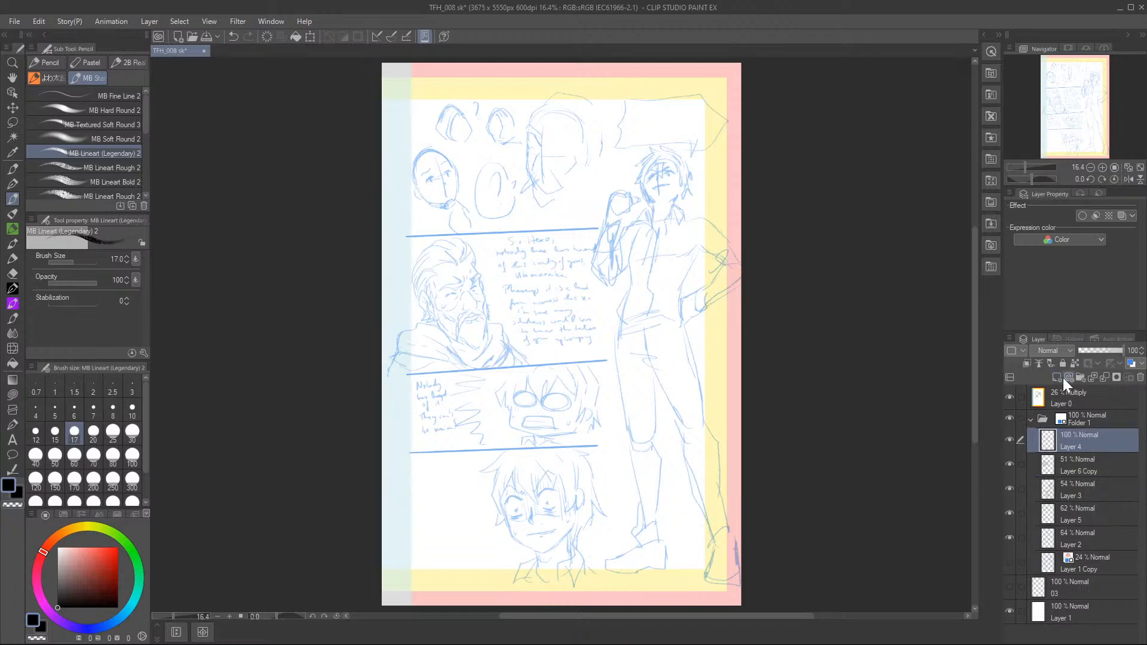
{"action": "left_click", "coordinate": [1102, 167]}
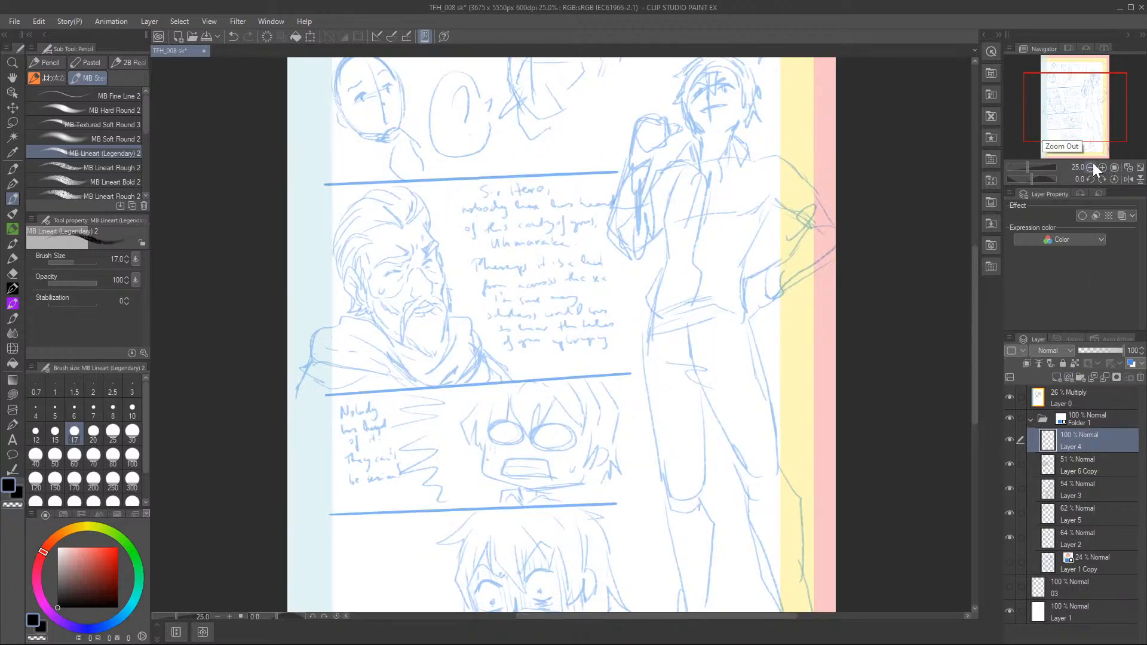
{"action": "left_click_drag", "start_coordinate": [1054, 103], "coordinate": [1058, 81]}
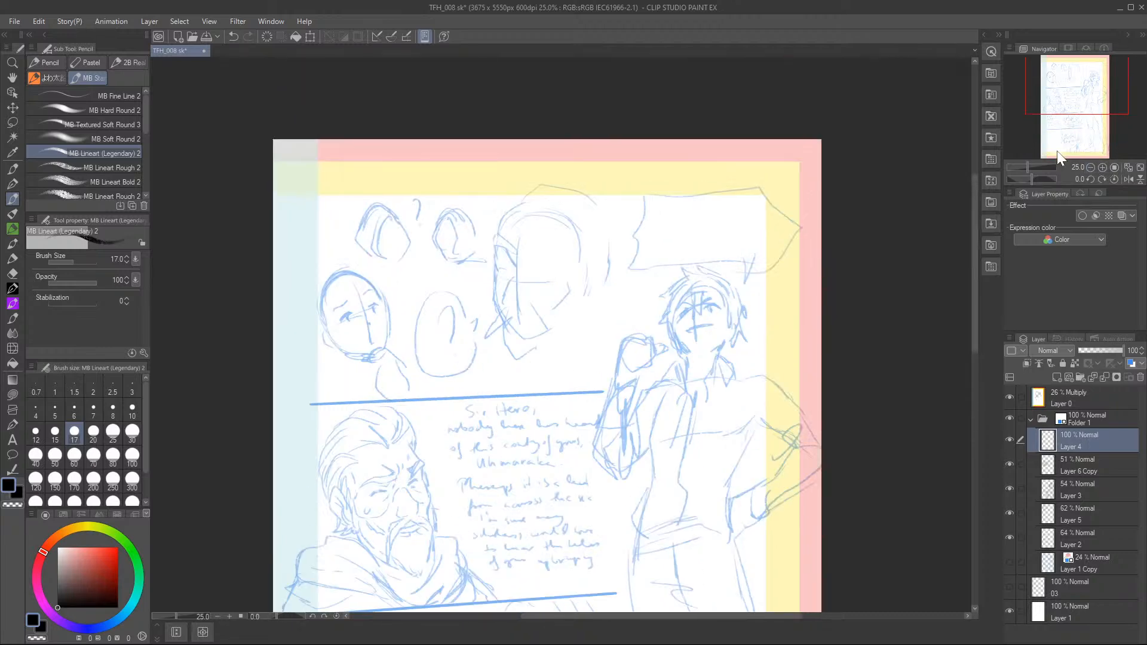
{"action": "left_click", "coordinate": [1102, 167]}
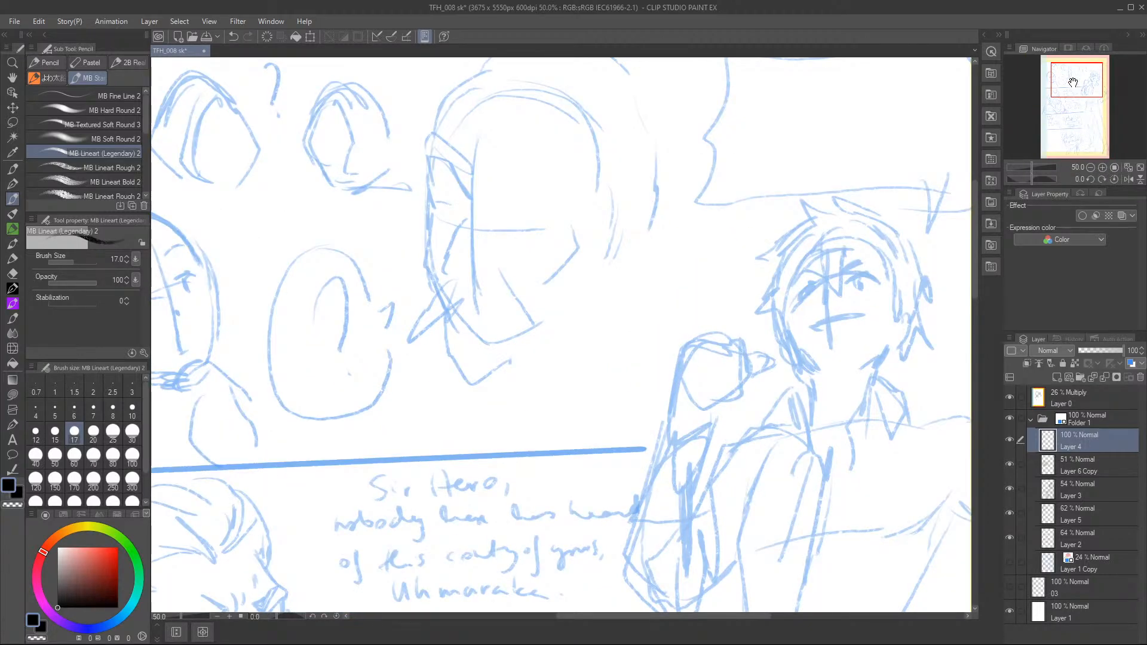
{"action": "left_click_drag", "start_coordinate": [1073, 82], "coordinate": [1090, 83]}
{"action": "left_click", "coordinate": [1102, 166]}
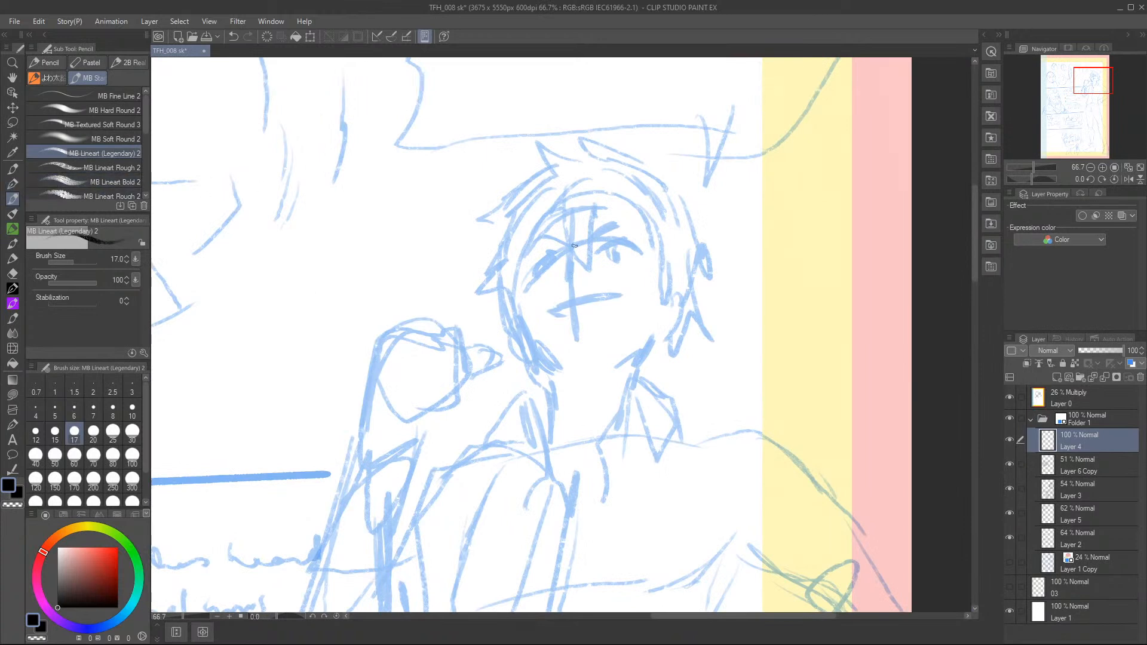
{"action": "mouse_move", "coordinate": [568, 250]}
{"action": "left_mouse_down"}
{"action": "mouse_move", "coordinate": [562, 285]}
{"action": "mouse_move", "coordinate": [565, 258]}
{"action": "mouse_move", "coordinate": [560, 273]}
{"action": "mouse_move", "coordinate": [583, 282]}
{"action": "left_mouse_up"}
Set the brush size to 15 and draw the standing man's open, grinning mouth.
{"action": "left_click", "coordinate": [55, 431]}
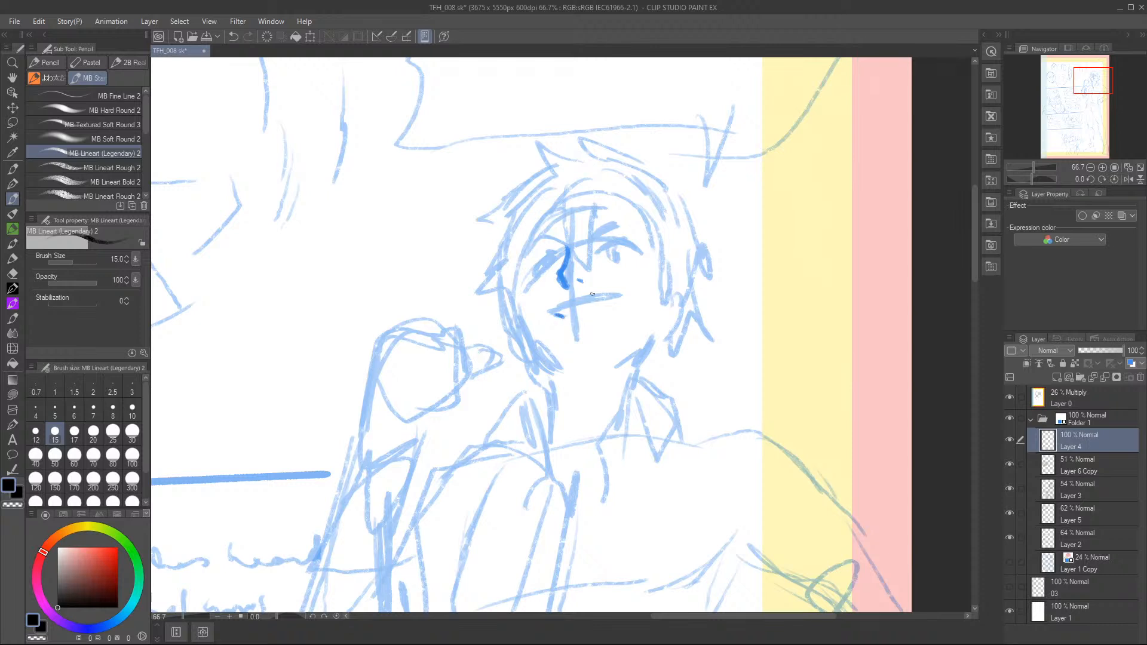
{"action": "mouse_move", "coordinate": [559, 309]}
{"action": "left_mouse_down"}
{"action": "mouse_move", "coordinate": [624, 296]}
{"action": "mouse_move", "coordinate": [551, 313]}
{"action": "left_mouse_up"}
{"action": "left_click_drag", "start_coordinate": [626, 298], "coordinate": [594, 316]}
{"action": "mouse_move", "coordinate": [575, 316]}
{"action": "left_mouse_down"}
{"action": "mouse_move", "coordinate": [565, 312]}
{"action": "mouse_move", "coordinate": [613, 310]}
{"action": "mouse_move", "coordinate": [577, 320]}
{"action": "left_mouse_up"}
Draw the man's jawline, both sides of the neck and the ear beside the cheek.
{"action": "mouse_move", "coordinate": [522, 331]}
{"action": "left_mouse_down"}
{"action": "mouse_move", "coordinate": [567, 368]}
{"action": "mouse_move", "coordinate": [544, 372]}
{"action": "mouse_move", "coordinate": [553, 435]}
{"action": "left_mouse_up"}
{"action": "left_click_drag", "start_coordinate": [550, 393], "coordinate": [559, 412]}
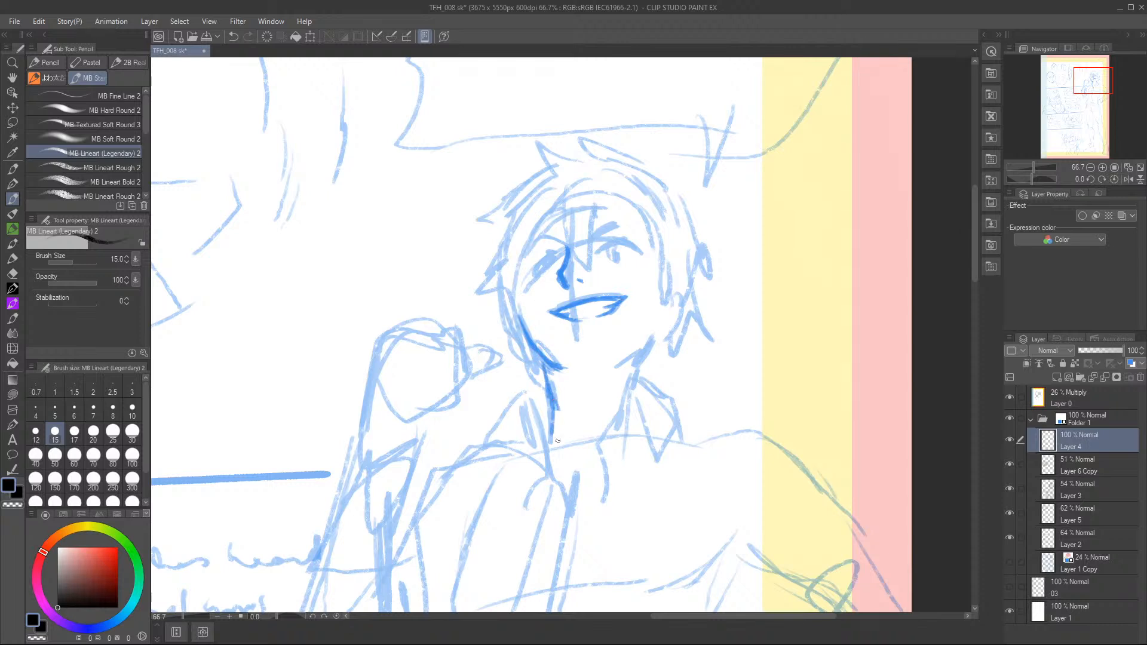
{"action": "mouse_move", "coordinate": [619, 365]}
{"action": "left_mouse_down"}
{"action": "mouse_move", "coordinate": [651, 340]}
{"action": "mouse_move", "coordinate": [618, 367]}
{"action": "mouse_move", "coordinate": [647, 349]}
{"action": "mouse_move", "coordinate": [623, 363]}
{"action": "mouse_move", "coordinate": [643, 355]}
{"action": "mouse_move", "coordinate": [636, 379]}
{"action": "left_mouse_up"}
{"action": "left_click_drag", "start_coordinate": [507, 309], "coordinate": [526, 339]}
{"action": "mouse_move", "coordinate": [678, 282]}
{"action": "left_mouse_down"}
{"action": "mouse_move", "coordinate": [681, 307]}
{"action": "mouse_move", "coordinate": [657, 339]}
{"action": "left_mouse_up"}
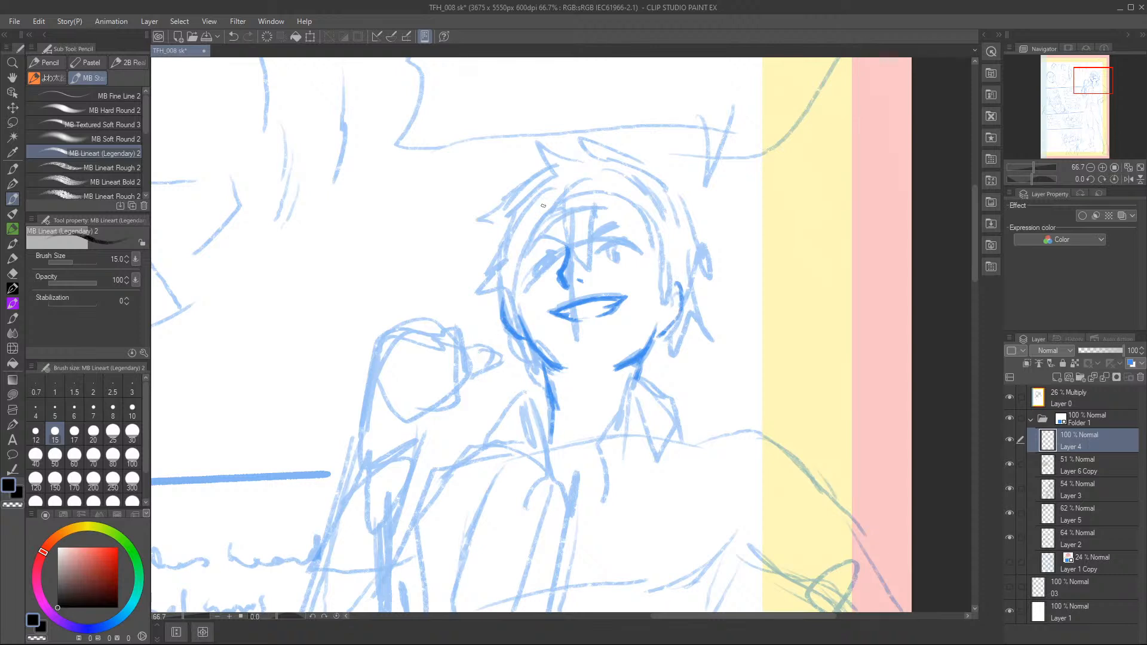
Draw the man's eyebrows, upper eyelids and irises over the rough face guides.
{"action": "mouse_move", "coordinate": [524, 245]}
{"action": "left_mouse_down"}
{"action": "mouse_move", "coordinate": [555, 241]}
{"action": "mouse_move", "coordinate": [525, 244]}
{"action": "mouse_move", "coordinate": [638, 221]}
{"action": "left_mouse_up"}
{"action": "mouse_move", "coordinate": [551, 254]}
{"action": "left_mouse_down"}
{"action": "mouse_move", "coordinate": [533, 263]}
{"action": "mouse_move", "coordinate": [622, 238]}
{"action": "mouse_move", "coordinate": [601, 244]}
{"action": "left_mouse_up"}
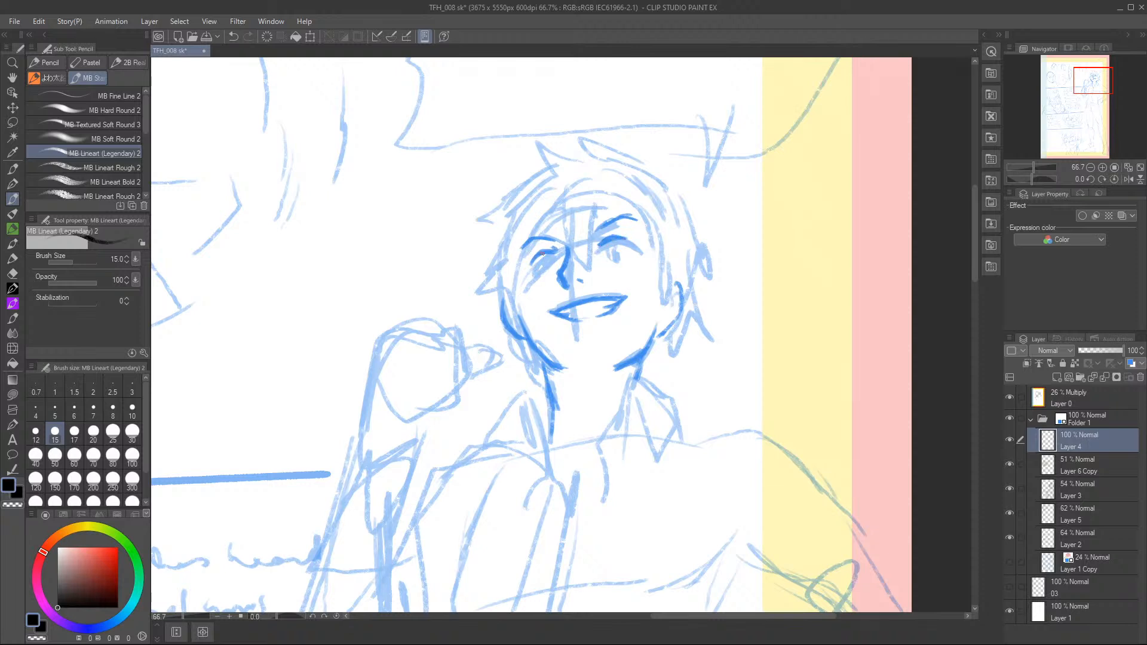
{"action": "left_click_drag", "start_coordinate": [538, 270], "coordinate": [543, 266]}
{"action": "mouse_move", "coordinate": [610, 251]}
{"action": "left_mouse_down"}
{"action": "mouse_move", "coordinate": [624, 252]}
{"action": "mouse_move", "coordinate": [541, 257]}
{"action": "left_mouse_up"}
{"action": "left_click_drag", "start_coordinate": [612, 249], "coordinate": [618, 248]}
Draw the open shirt collar around the neck and the hair strands behind the jaw on both sides.
{"action": "mouse_move", "coordinate": [521, 341]}
{"action": "left_mouse_down"}
{"action": "mouse_move", "coordinate": [520, 365]}
{"action": "mouse_move", "coordinate": [529, 353]}
{"action": "mouse_move", "coordinate": [546, 392]}
{"action": "left_mouse_up"}
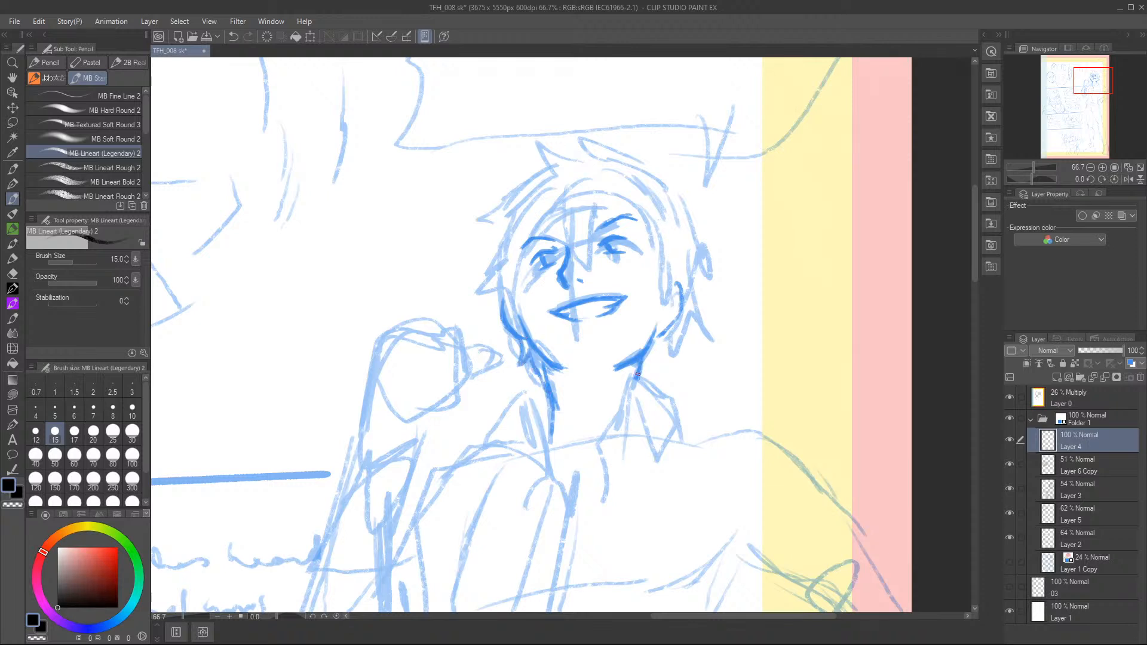
{"action": "mouse_move", "coordinate": [618, 429]}
{"action": "left_mouse_down"}
{"action": "mouse_move", "coordinate": [625, 381]}
{"action": "mouse_move", "coordinate": [643, 386]}
{"action": "mouse_move", "coordinate": [662, 466]}
{"action": "left_mouse_up"}
{"action": "mouse_move", "coordinate": [639, 382]}
{"action": "left_mouse_down"}
{"action": "mouse_move", "coordinate": [677, 427]}
{"action": "mouse_move", "coordinate": [664, 461]}
{"action": "left_mouse_up"}
{"action": "mouse_move", "coordinate": [621, 412]}
{"action": "left_mouse_down"}
{"action": "mouse_move", "coordinate": [585, 464]}
{"action": "mouse_move", "coordinate": [597, 490]}
{"action": "left_mouse_up"}
{"action": "mouse_move", "coordinate": [627, 434]}
{"action": "left_mouse_down"}
{"action": "mouse_move", "coordinate": [577, 522]}
{"action": "mouse_move", "coordinate": [578, 470]}
{"action": "mouse_move", "coordinate": [571, 531]}
{"action": "left_mouse_up"}
{"action": "mouse_move", "coordinate": [532, 403]}
{"action": "left_mouse_down"}
{"action": "mouse_move", "coordinate": [561, 475]}
{"action": "mouse_move", "coordinate": [549, 416]}
{"action": "mouse_move", "coordinate": [541, 432]}
{"action": "left_mouse_up"}
{"action": "mouse_move", "coordinate": [525, 379]}
{"action": "left_mouse_down"}
{"action": "mouse_move", "coordinate": [505, 405]}
{"action": "mouse_move", "coordinate": [520, 435]}
{"action": "mouse_move", "coordinate": [533, 430]}
{"action": "mouse_move", "coordinate": [529, 455]}
{"action": "left_mouse_up"}
{"action": "left_click_drag", "start_coordinate": [526, 451], "coordinate": [576, 492]}
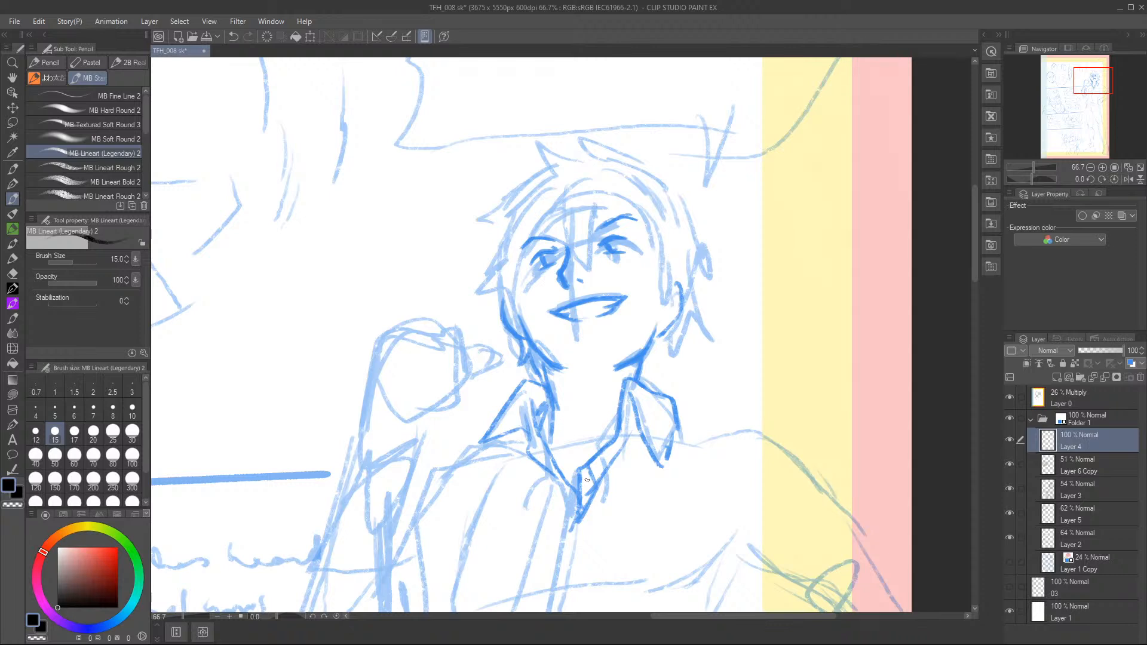
{"action": "left_click_drag", "start_coordinate": [641, 386], "coordinate": [666, 349]}
{"action": "mouse_move", "coordinate": [544, 353]}
{"action": "left_mouse_down"}
{"action": "mouse_move", "coordinate": [567, 365]}
{"action": "mouse_move", "coordinate": [551, 375]}
{"action": "mouse_move", "coordinate": [554, 393]}
{"action": "mouse_move", "coordinate": [553, 380]}
{"action": "left_mouse_up"}
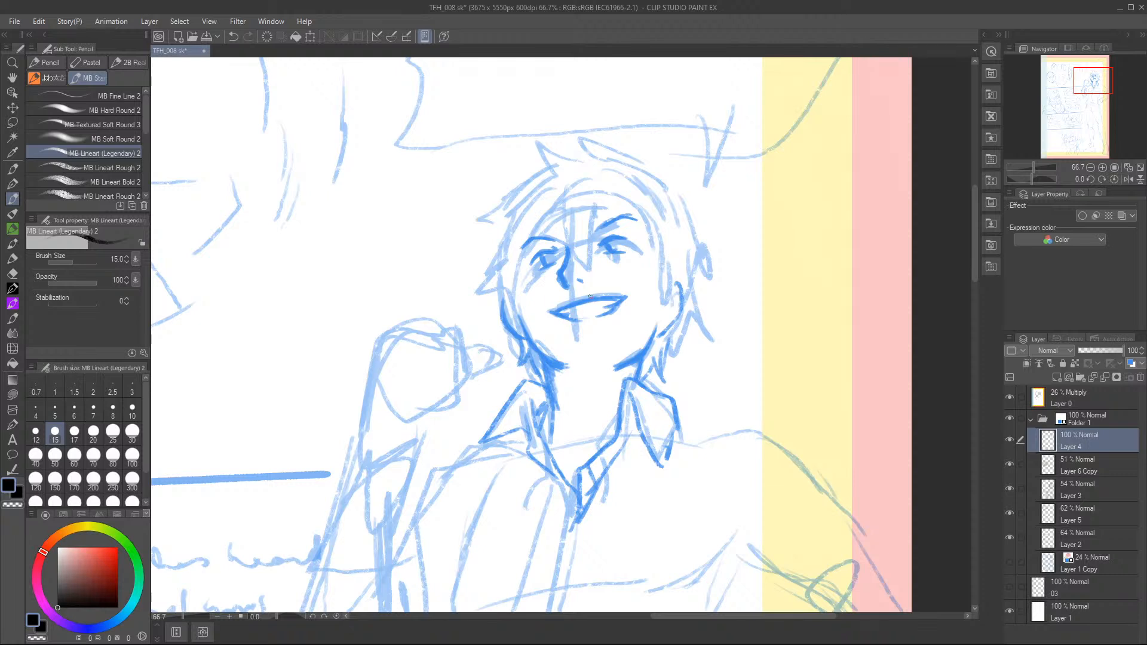
Draw the fringe over the forehead, the locks framing the face and the first strands on the crown.
{"action": "mouse_move", "coordinate": [562, 195]}
{"action": "left_mouse_down"}
{"action": "mouse_move", "coordinate": [568, 252]}
{"action": "mouse_move", "coordinate": [587, 255]}
{"action": "mouse_move", "coordinate": [586, 268]}
{"action": "mouse_move", "coordinate": [602, 197]}
{"action": "left_mouse_up"}
{"action": "mouse_move", "coordinate": [602, 198]}
{"action": "left_mouse_down"}
{"action": "mouse_move", "coordinate": [644, 239]}
{"action": "mouse_move", "coordinate": [657, 312]}
{"action": "left_mouse_up"}
{"action": "left_click_drag", "start_coordinate": [677, 254], "coordinate": [658, 311]}
{"action": "left_click_drag", "start_coordinate": [558, 192], "coordinate": [522, 271]}
{"action": "left_click_drag", "start_coordinate": [525, 229], "coordinate": [514, 323]}
{"action": "left_click_drag", "start_coordinate": [519, 283], "coordinate": [502, 321]}
{"action": "mouse_move", "coordinate": [513, 228]}
{"action": "left_mouse_down"}
{"action": "mouse_move", "coordinate": [498, 304]}
{"action": "mouse_move", "coordinate": [505, 239]}
{"action": "left_mouse_up"}
{"action": "left_click_drag", "start_coordinate": [548, 177], "coordinate": [526, 204]}
{"action": "left_click_drag", "start_coordinate": [555, 173], "coordinate": [574, 160]}
{"action": "mouse_move", "coordinate": [582, 162]}
{"action": "left_mouse_down"}
{"action": "mouse_move", "coordinate": [564, 179]}
{"action": "mouse_move", "coordinate": [619, 172]}
{"action": "mouse_move", "coordinate": [604, 177]}
{"action": "mouse_move", "coordinate": [653, 206]}
{"action": "mouse_move", "coordinate": [676, 245]}
{"action": "left_mouse_up"}
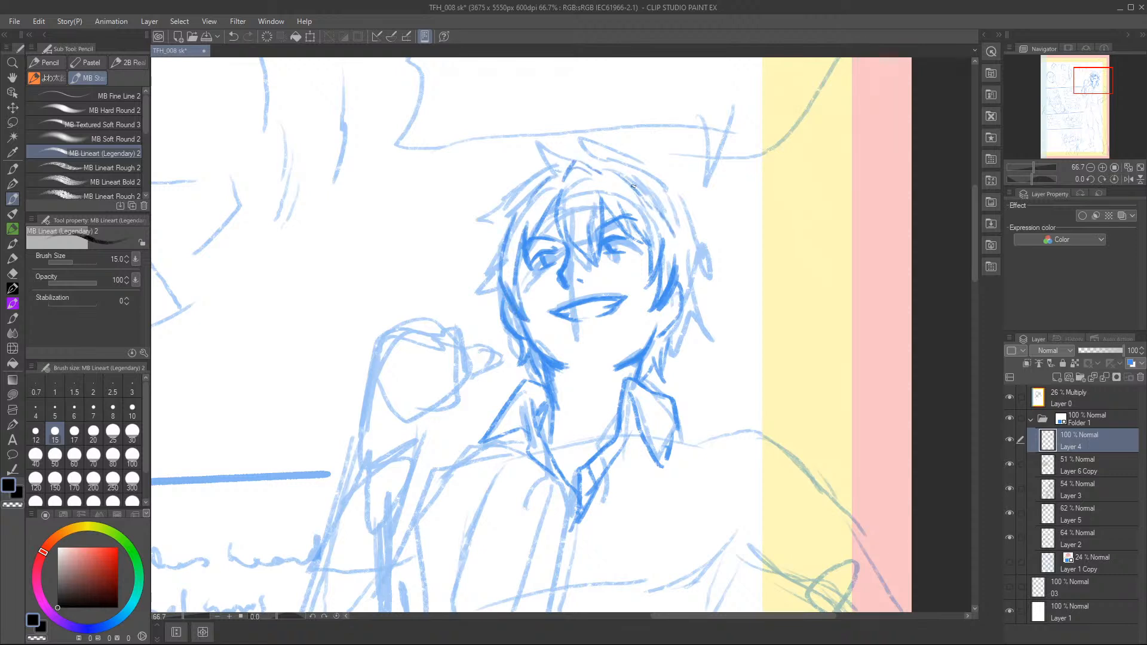
Draw the spiky outer hair contour from the crown down the side nearest the page edge, redoing the unsatisfactory strokes.
{"action": "mouse_move", "coordinate": [568, 157]}
{"action": "left_mouse_down"}
{"action": "mouse_move", "coordinate": [543, 103]}
{"action": "mouse_move", "coordinate": [563, 143]}
{"action": "left_mouse_up"}
{"action": "mouse_move", "coordinate": [558, 141]}
{"action": "left_mouse_down"}
{"action": "mouse_move", "coordinate": [578, 142]}
{"action": "mouse_move", "coordinate": [552, 130]}
{"action": "mouse_move", "coordinate": [584, 146]}
{"action": "mouse_move", "coordinate": [563, 151]}
{"action": "mouse_move", "coordinate": [639, 172]}
{"action": "mouse_move", "coordinate": [630, 163]}
{"action": "left_mouse_up"}
{"action": "key", "text": "ctrl+z"}
{"action": "key", "text": "ctrl+z"}
{"action": "left_click_drag", "start_coordinate": [589, 147], "coordinate": [660, 164]}
{"action": "left_click_drag", "start_coordinate": [657, 160], "coordinate": [717, 200]}
{"action": "mouse_move", "coordinate": [659, 176]}
{"action": "left_mouse_down"}
{"action": "mouse_move", "coordinate": [715, 197]}
{"action": "mouse_move", "coordinate": [681, 191]}
{"action": "mouse_move", "coordinate": [720, 265]}
{"action": "mouse_move", "coordinate": [714, 335]}
{"action": "left_mouse_up"}
{"action": "left_click_drag", "start_coordinate": [699, 304], "coordinate": [714, 334]}
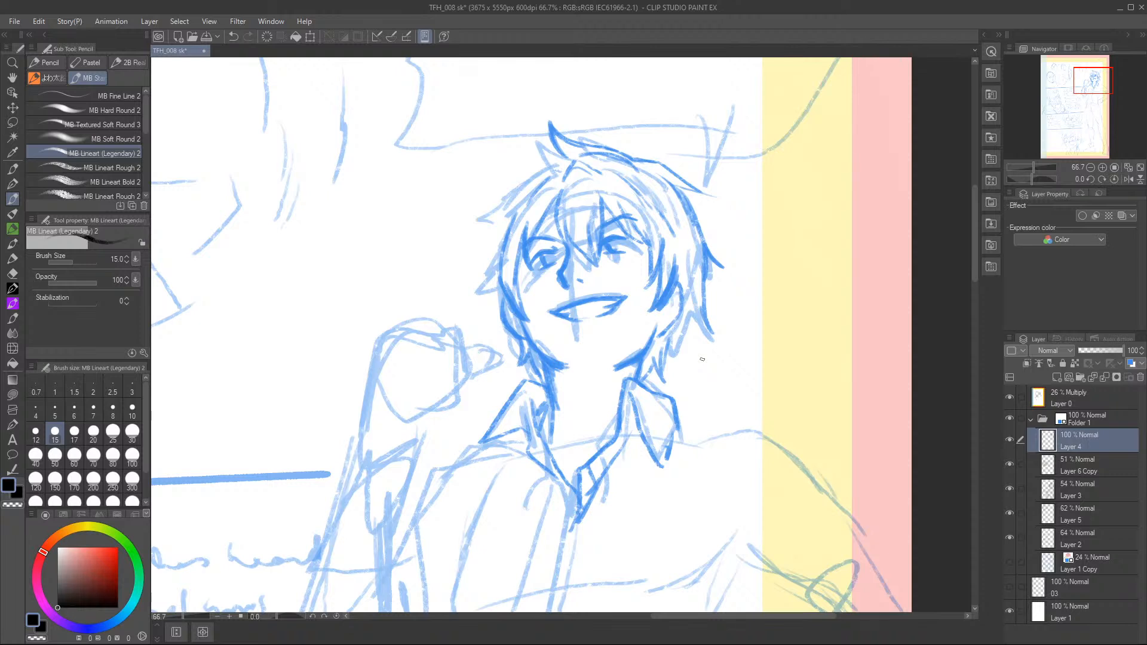
{"action": "left_click_drag", "start_coordinate": [703, 281], "coordinate": [687, 337]}
{"action": "left_click_drag", "start_coordinate": [689, 314], "coordinate": [670, 363]}
Draw the spiky outer hair contour on the side of the head facing the raised fist.
{"action": "mouse_move", "coordinate": [540, 165]}
{"action": "left_mouse_down"}
{"action": "mouse_move", "coordinate": [516, 185]}
{"action": "mouse_move", "coordinate": [473, 195]}
{"action": "left_mouse_up"}
{"action": "mouse_move", "coordinate": [506, 187]}
{"action": "left_mouse_down"}
{"action": "mouse_move", "coordinate": [467, 188]}
{"action": "mouse_move", "coordinate": [489, 266]}
{"action": "mouse_move", "coordinate": [461, 297]}
{"action": "left_mouse_up"}
{"action": "mouse_move", "coordinate": [494, 262]}
{"action": "left_mouse_down"}
{"action": "mouse_move", "coordinate": [474, 282]}
{"action": "mouse_move", "coordinate": [489, 264]}
{"action": "mouse_move", "coordinate": [498, 319]}
{"action": "left_mouse_up"}
{"action": "left_click_drag", "start_coordinate": [499, 313], "coordinate": [512, 343]}
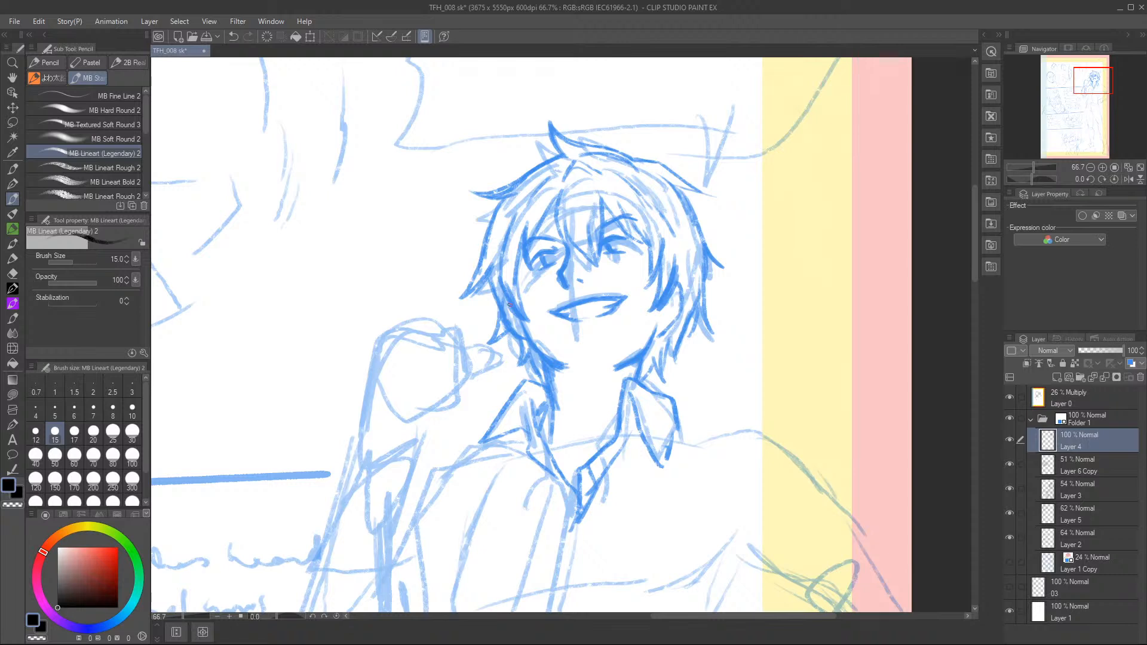
Add inner strands to the man's hair at the temple, fringe, crown and back.
{"action": "mouse_move", "coordinate": [513, 245]}
{"action": "left_mouse_down"}
{"action": "mouse_move", "coordinate": [519, 296]}
{"action": "mouse_move", "coordinate": [514, 270]}
{"action": "left_mouse_up"}
{"action": "left_click_drag", "start_coordinate": [596, 186], "coordinate": [633, 243]}
{"action": "left_click_drag", "start_coordinate": [633, 221], "coordinate": [647, 236]}
{"action": "left_click_drag", "start_coordinate": [564, 157], "coordinate": [582, 154]}
{"action": "mouse_move", "coordinate": [654, 176]}
{"action": "left_mouse_down"}
{"action": "mouse_move", "coordinate": [696, 212]}
{"action": "mouse_move", "coordinate": [698, 244]}
{"action": "left_mouse_up"}
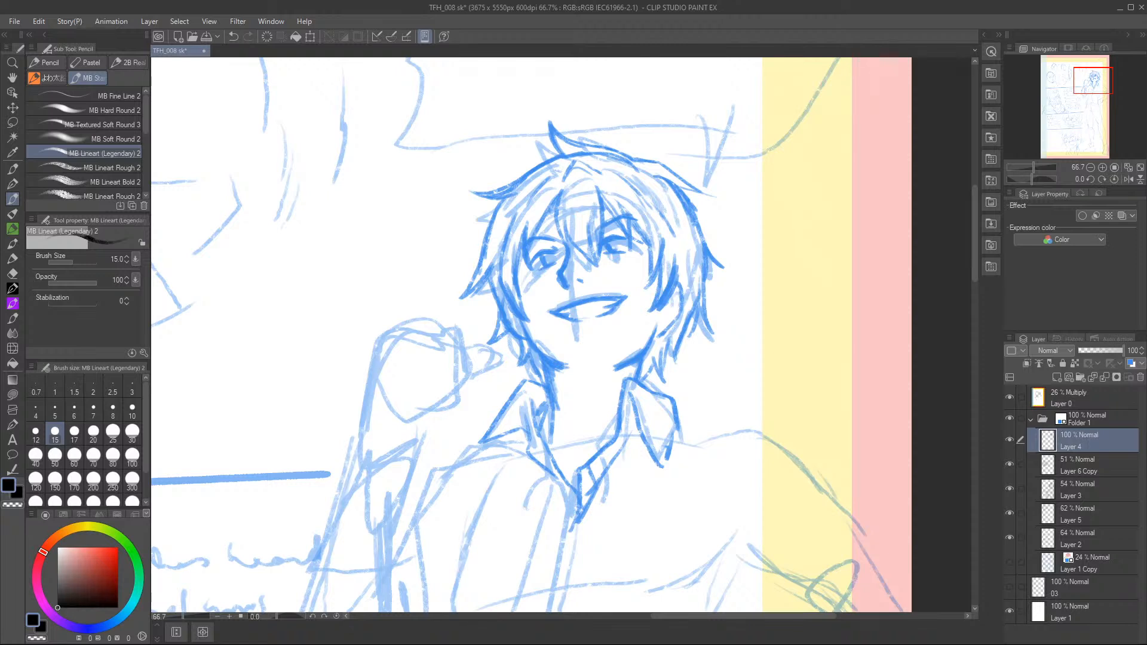
Sketch both shoulder lines of the standing man and the fabric folds below the shirt collar.
{"action": "left_click", "coordinate": [1090, 167]}
{"action": "left_click", "coordinate": [1090, 168]}
{"action": "left_click", "coordinate": [1091, 169]}
{"action": "left_click", "coordinate": [1091, 169]}
{"action": "left_click", "coordinate": [1092, 168]}
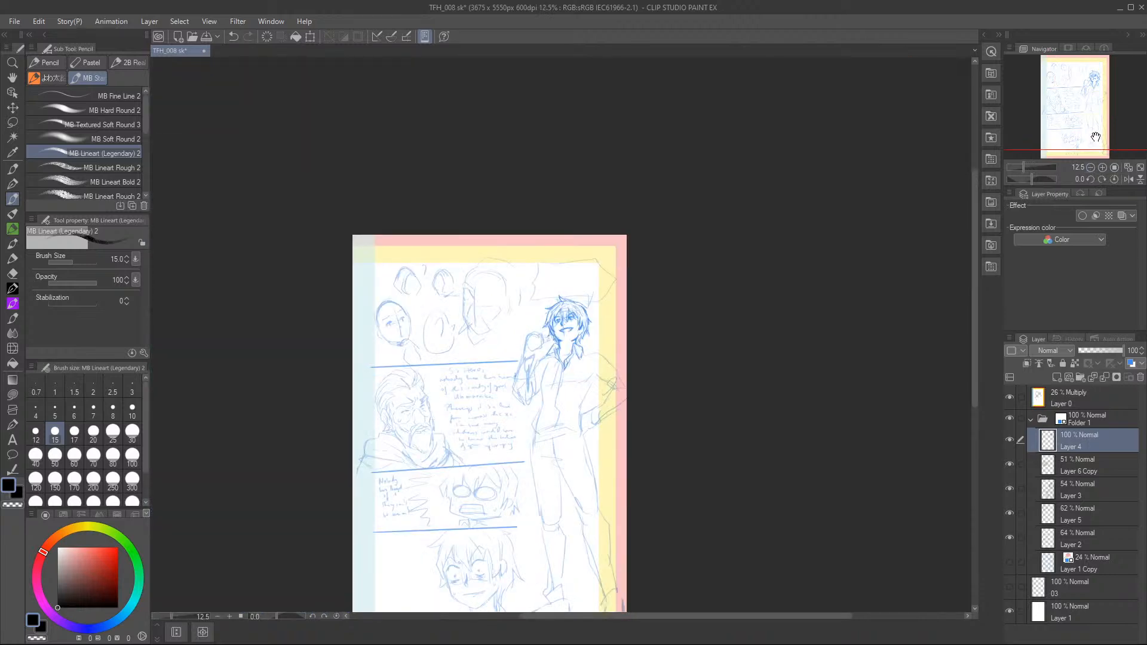
{"action": "left_click_drag", "start_coordinate": [1096, 138], "coordinate": [1092, 146]}
{"action": "left_click", "coordinate": [1103, 167]}
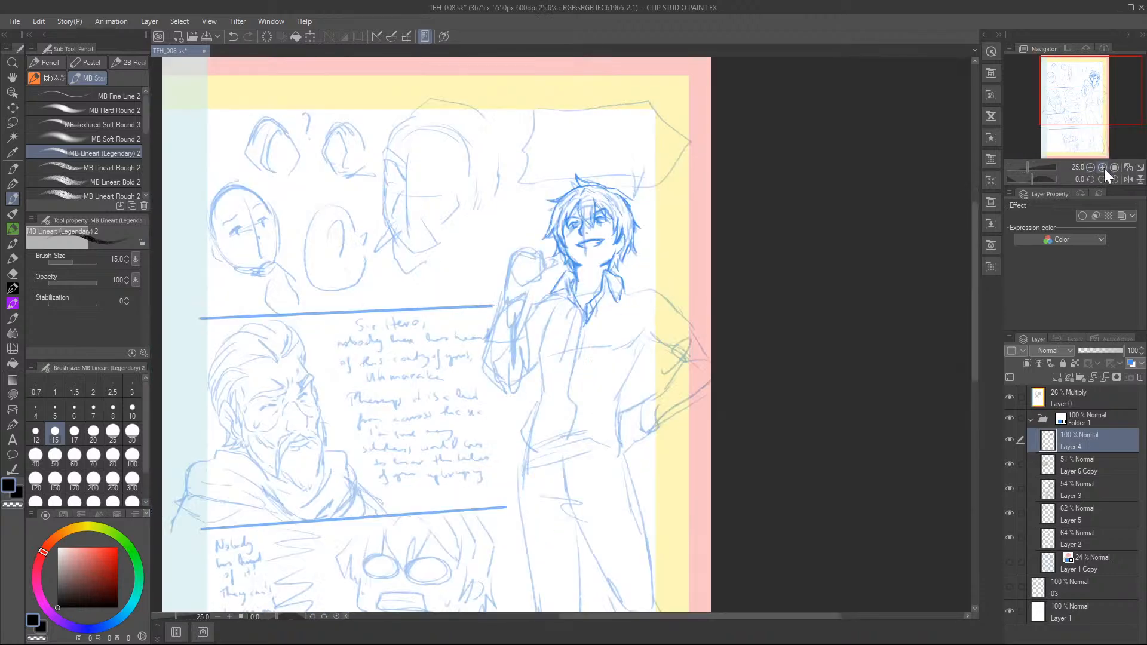
{"action": "left_click", "coordinate": [1103, 168]}
{"action": "left_click", "coordinate": [1102, 168]}
{"action": "mouse_move", "coordinate": [690, 239]}
{"action": "left_mouse_down"}
{"action": "mouse_move", "coordinate": [712, 241]}
{"action": "mouse_move", "coordinate": [720, 263]}
{"action": "mouse_move", "coordinate": [716, 339]}
{"action": "left_mouse_up"}
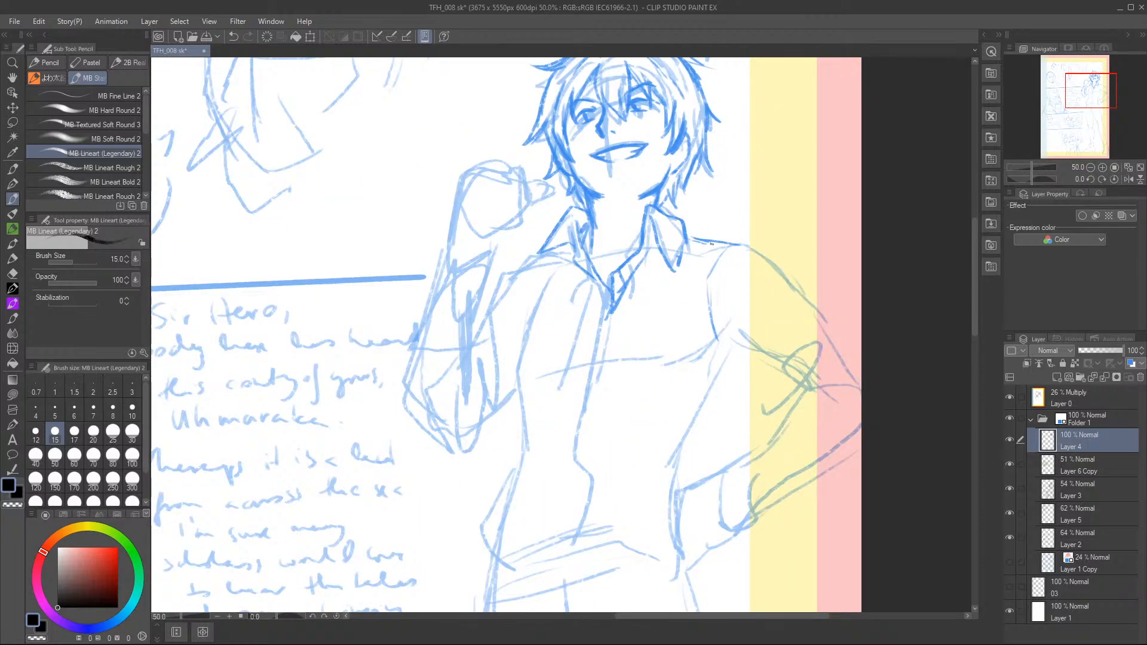
{"action": "left_click_drag", "start_coordinate": [657, 254], "coordinate": [635, 343]}
{"action": "left_click_drag", "start_coordinate": [557, 296], "coordinate": [555, 331]}
{"action": "mouse_move", "coordinate": [564, 254]}
{"action": "left_mouse_down"}
{"action": "mouse_move", "coordinate": [558, 331]}
{"action": "mouse_move", "coordinate": [573, 248]}
{"action": "mouse_move", "coordinate": [556, 300]}
{"action": "mouse_move", "coordinate": [536, 257]}
{"action": "mouse_move", "coordinate": [520, 377]}
{"action": "left_mouse_up"}
Sketch the torso's side next to the raised arm, the curved fabric line across the belly and the armpit folds.
{"action": "left_click_drag", "start_coordinate": [529, 293], "coordinate": [517, 427]}
{"action": "mouse_move", "coordinate": [531, 420]}
{"action": "left_mouse_down"}
{"action": "mouse_move", "coordinate": [579, 470]}
{"action": "mouse_move", "coordinate": [666, 496]}
{"action": "left_mouse_up"}
{"action": "left_click_drag", "start_coordinate": [597, 444], "coordinate": [631, 454]}
{"action": "left_click_drag", "start_coordinate": [525, 325], "coordinate": [518, 297]}
{"action": "mouse_move", "coordinate": [518, 357]}
{"action": "left_mouse_down"}
{"action": "mouse_move", "coordinate": [514, 311]}
{"action": "mouse_move", "coordinate": [497, 309]}
{"action": "left_mouse_up"}
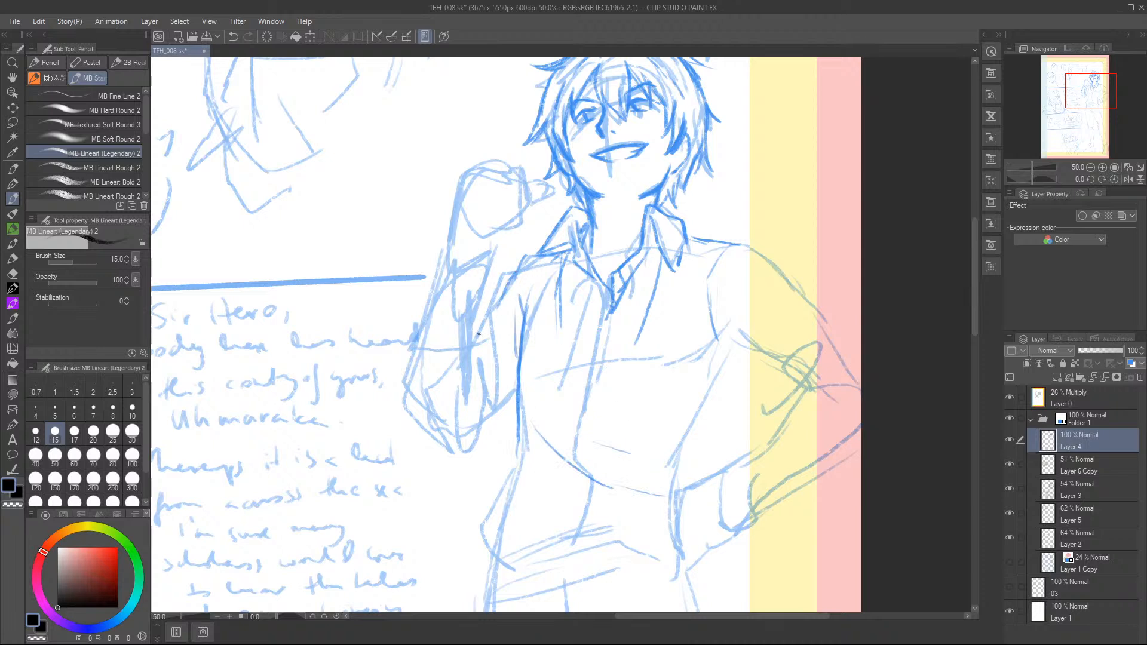
Sketch the man's raised forearm with its rolled sleeve cuff, wrist line and shaded sleeve folds down to the elbow.
{"action": "mouse_move", "coordinate": [441, 271]}
{"action": "left_mouse_down"}
{"action": "mouse_move", "coordinate": [474, 270]}
{"action": "mouse_move", "coordinate": [491, 249]}
{"action": "left_mouse_up"}
{"action": "left_click_drag", "start_coordinate": [496, 241], "coordinate": [482, 295]}
{"action": "mouse_move", "coordinate": [440, 258]}
{"action": "left_mouse_down"}
{"action": "mouse_move", "coordinate": [430, 283]}
{"action": "mouse_move", "coordinate": [445, 319]}
{"action": "mouse_move", "coordinate": [475, 290]}
{"action": "mouse_move", "coordinate": [450, 243]}
{"action": "mouse_move", "coordinate": [446, 267]}
{"action": "mouse_move", "coordinate": [476, 168]}
{"action": "left_mouse_up"}
{"action": "mouse_move", "coordinate": [478, 302]}
{"action": "left_mouse_down"}
{"action": "mouse_move", "coordinate": [479, 403]}
{"action": "mouse_move", "coordinate": [479, 326]}
{"action": "mouse_move", "coordinate": [466, 387]}
{"action": "left_mouse_up"}
{"action": "mouse_move", "coordinate": [426, 316]}
{"action": "left_mouse_down"}
{"action": "mouse_move", "coordinate": [412, 421]}
{"action": "mouse_move", "coordinate": [445, 439]}
{"action": "mouse_move", "coordinate": [481, 397]}
{"action": "left_mouse_up"}
{"action": "mouse_move", "coordinate": [478, 351]}
{"action": "left_mouse_down"}
{"action": "mouse_move", "coordinate": [480, 386]}
{"action": "mouse_move", "coordinate": [482, 341]}
{"action": "left_mouse_up"}
{"action": "mouse_move", "coordinate": [503, 300]}
{"action": "left_mouse_down"}
{"action": "mouse_move", "coordinate": [484, 332]}
{"action": "mouse_move", "coordinate": [506, 370]}
{"action": "mouse_move", "coordinate": [489, 334]}
{"action": "left_mouse_up"}
{"action": "mouse_move", "coordinate": [417, 306]}
{"action": "left_mouse_down"}
{"action": "mouse_move", "coordinate": [452, 318]}
{"action": "mouse_move", "coordinate": [493, 275]}
{"action": "mouse_move", "coordinate": [466, 259]}
{"action": "mouse_move", "coordinate": [479, 239]}
{"action": "mouse_move", "coordinate": [476, 251]}
{"action": "mouse_move", "coordinate": [488, 240]}
{"action": "mouse_move", "coordinate": [476, 263]}
{"action": "mouse_move", "coordinate": [491, 239]}
{"action": "left_mouse_up"}
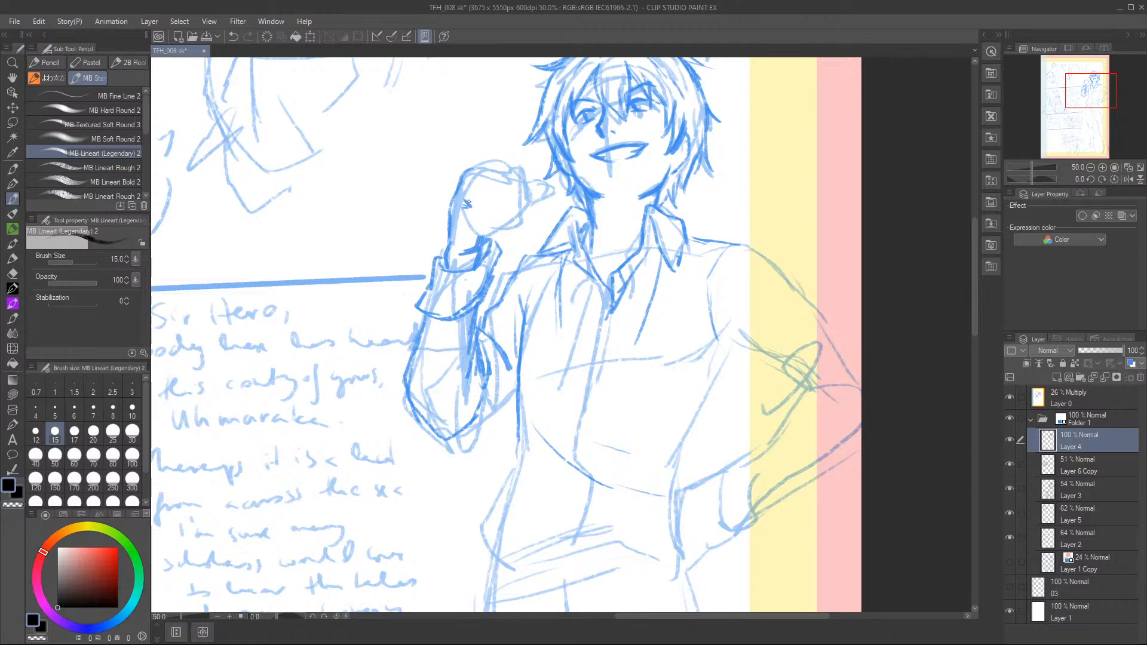
Draw the curled fingers, the pointing thumb and the back of the raised fist.
{"action": "mouse_move", "coordinate": [476, 183]}
{"action": "left_mouse_down"}
{"action": "mouse_move", "coordinate": [485, 210]}
{"action": "mouse_move", "coordinate": [463, 212]}
{"action": "mouse_move", "coordinate": [478, 223]}
{"action": "mouse_move", "coordinate": [482, 173]}
{"action": "mouse_move", "coordinate": [457, 183]}
{"action": "mouse_move", "coordinate": [507, 191]}
{"action": "mouse_move", "coordinate": [493, 215]}
{"action": "mouse_move", "coordinate": [501, 182]}
{"action": "mouse_move", "coordinate": [488, 176]}
{"action": "mouse_move", "coordinate": [502, 207]}
{"action": "left_mouse_up"}
{"action": "mouse_move", "coordinate": [481, 169]}
{"action": "left_mouse_down"}
{"action": "mouse_move", "coordinate": [516, 178]}
{"action": "mouse_move", "coordinate": [497, 163]}
{"action": "mouse_move", "coordinate": [513, 177]}
{"action": "mouse_move", "coordinate": [502, 218]}
{"action": "left_mouse_up"}
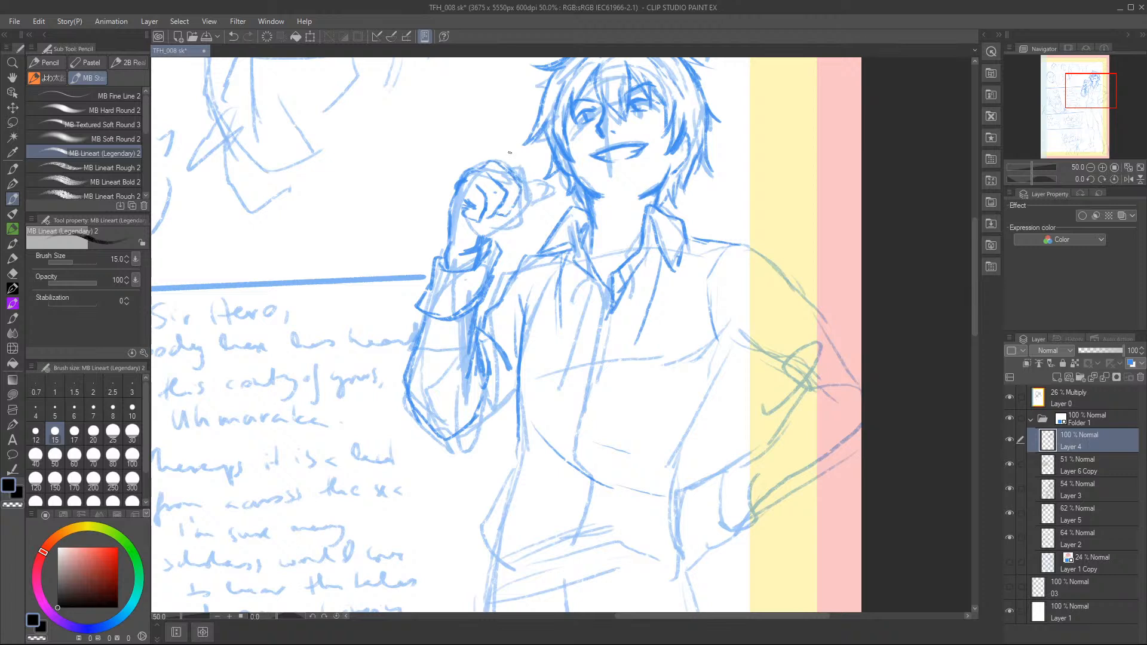
{"action": "mouse_move", "coordinate": [504, 166]}
{"action": "left_mouse_down"}
{"action": "mouse_move", "coordinate": [521, 173]}
{"action": "mouse_move", "coordinate": [525, 213]}
{"action": "mouse_move", "coordinate": [461, 251]}
{"action": "mouse_move", "coordinate": [511, 219]}
{"action": "mouse_move", "coordinate": [504, 225]}
{"action": "left_mouse_up"}
{"action": "left_click_drag", "start_coordinate": [493, 218], "coordinate": [483, 226]}
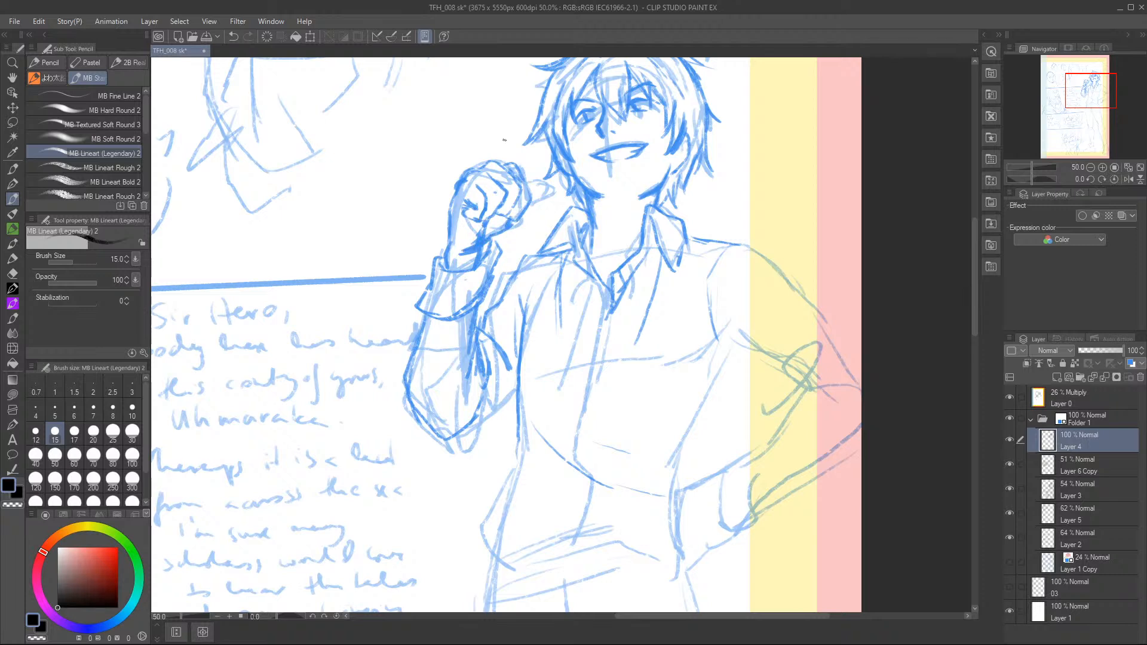
{"action": "mouse_move", "coordinate": [523, 179]}
{"action": "left_mouse_down"}
{"action": "mouse_move", "coordinate": [529, 200]}
{"action": "mouse_move", "coordinate": [552, 185]}
{"action": "left_mouse_up"}
{"action": "left_click_drag", "start_coordinate": [552, 185], "coordinate": [536, 195]}
{"action": "left_click_drag", "start_coordinate": [453, 189], "coordinate": [451, 216]}
{"action": "left_click_drag", "start_coordinate": [453, 224], "coordinate": [451, 240]}
Finish the raised arm's sleeve around the elbow and reinforce its cuff.
{"action": "mouse_move", "coordinate": [511, 329]}
{"action": "left_mouse_down"}
{"action": "mouse_move", "coordinate": [513, 396]}
{"action": "mouse_move", "coordinate": [474, 438]}
{"action": "left_mouse_up"}
{"action": "left_click_drag", "start_coordinate": [488, 419], "coordinate": [436, 442]}
{"action": "left_click_drag", "start_coordinate": [501, 406], "coordinate": [454, 442]}
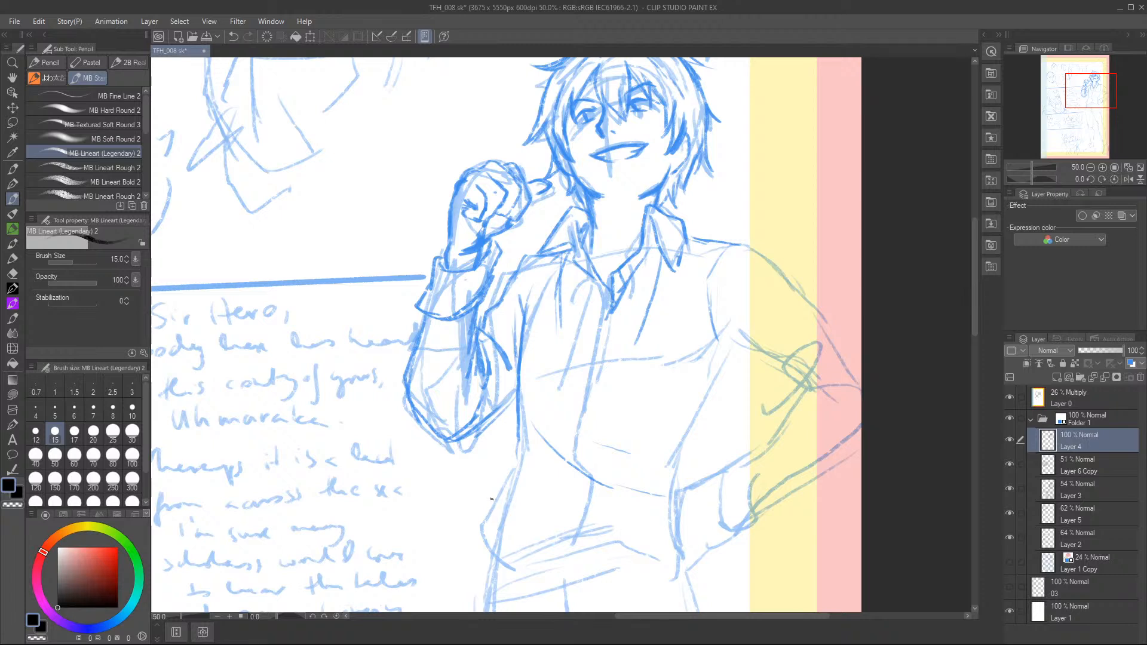
{"action": "mouse_move", "coordinate": [442, 256]}
{"action": "left_mouse_down"}
{"action": "mouse_move", "coordinate": [421, 313]}
{"action": "mouse_move", "coordinate": [459, 319]}
{"action": "left_mouse_up"}
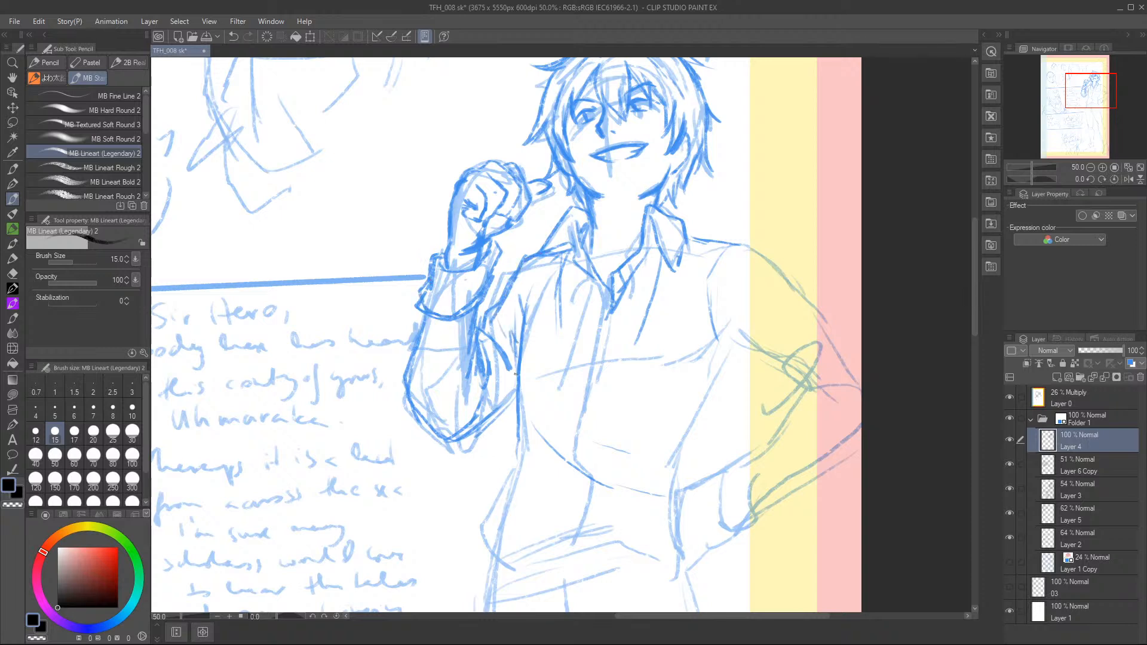
Sketch the bent arm's outer line from shoulder to elbow and the sleeve folds at the inside of the elbow.
{"action": "mouse_move", "coordinate": [724, 345]}
{"action": "left_mouse_down"}
{"action": "mouse_move", "coordinate": [783, 369]}
{"action": "mouse_move", "coordinate": [811, 341]}
{"action": "left_mouse_up"}
{"action": "left_click_drag", "start_coordinate": [768, 264], "coordinate": [821, 319]}
{"action": "mouse_move", "coordinate": [752, 361]}
{"action": "left_mouse_down"}
{"action": "mouse_move", "coordinate": [785, 395]}
{"action": "mouse_move", "coordinate": [782, 416]}
{"action": "left_mouse_up"}
{"action": "mouse_move", "coordinate": [804, 389]}
{"action": "left_mouse_down"}
{"action": "mouse_move", "coordinate": [832, 370]}
{"action": "mouse_move", "coordinate": [852, 389]}
{"action": "left_mouse_up"}
{"action": "left_click_drag", "start_coordinate": [811, 310], "coordinate": [861, 380]}
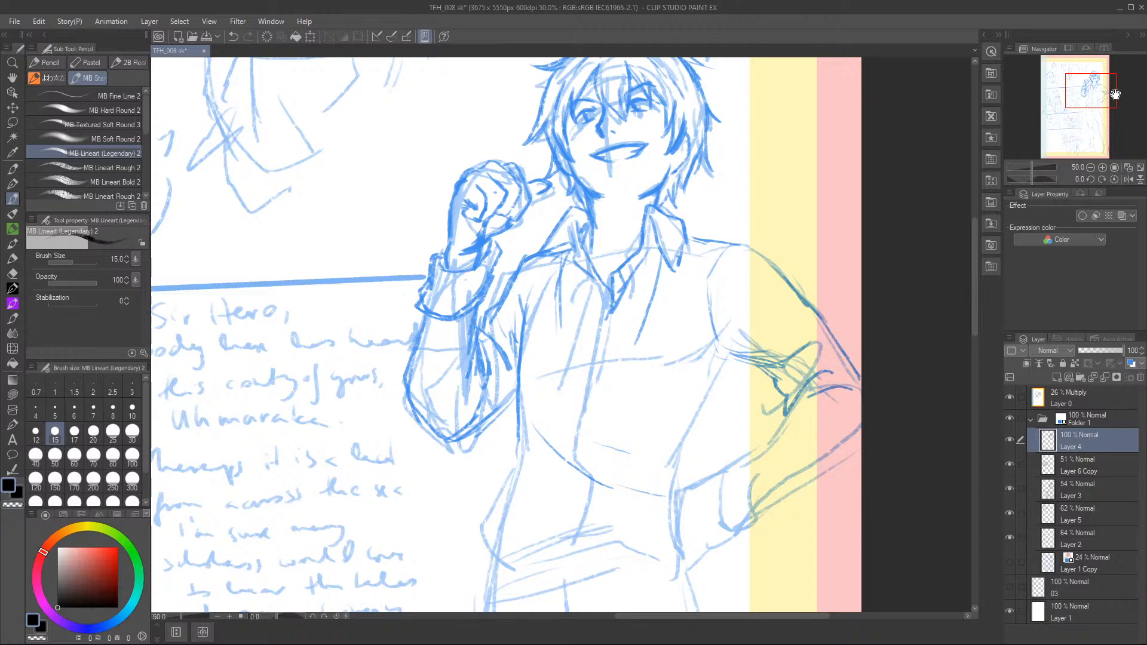
Outline both sides of the shirt from the armhole to the waist, including the loose fabric gathered above the belt.
{"action": "left_click_drag", "start_coordinate": [479, 306], "coordinate": [478, 399]}
{"action": "mouse_move", "coordinate": [717, 260]}
{"action": "left_mouse_down"}
{"action": "mouse_move", "coordinate": [730, 354]}
{"action": "mouse_move", "coordinate": [696, 429]}
{"action": "left_mouse_up"}
{"action": "mouse_move", "coordinate": [714, 395]}
{"action": "left_mouse_down"}
{"action": "mouse_move", "coordinate": [686, 458]}
{"action": "mouse_move", "coordinate": [637, 488]}
{"action": "left_mouse_up"}
{"action": "mouse_move", "coordinate": [639, 490]}
{"action": "left_mouse_down"}
{"action": "mouse_move", "coordinate": [686, 467]}
{"action": "mouse_move", "coordinate": [669, 504]}
{"action": "left_mouse_up"}
{"action": "left_click_drag", "start_coordinate": [518, 421], "coordinate": [518, 452]}
{"action": "left_click_drag", "start_coordinate": [516, 359], "coordinate": [513, 429]}
{"action": "left_click_drag", "start_coordinate": [517, 410], "coordinate": [499, 558]}
{"action": "mouse_move", "coordinate": [506, 485]}
{"action": "left_mouse_down"}
{"action": "mouse_move", "coordinate": [502, 553]}
{"action": "mouse_move", "coordinate": [552, 556]}
{"action": "mouse_move", "coordinate": [662, 533]}
{"action": "left_mouse_up"}
{"action": "left_click_drag", "start_coordinate": [590, 554], "coordinate": [664, 538]}
{"action": "left_click_drag", "start_coordinate": [687, 475], "coordinate": [668, 556]}
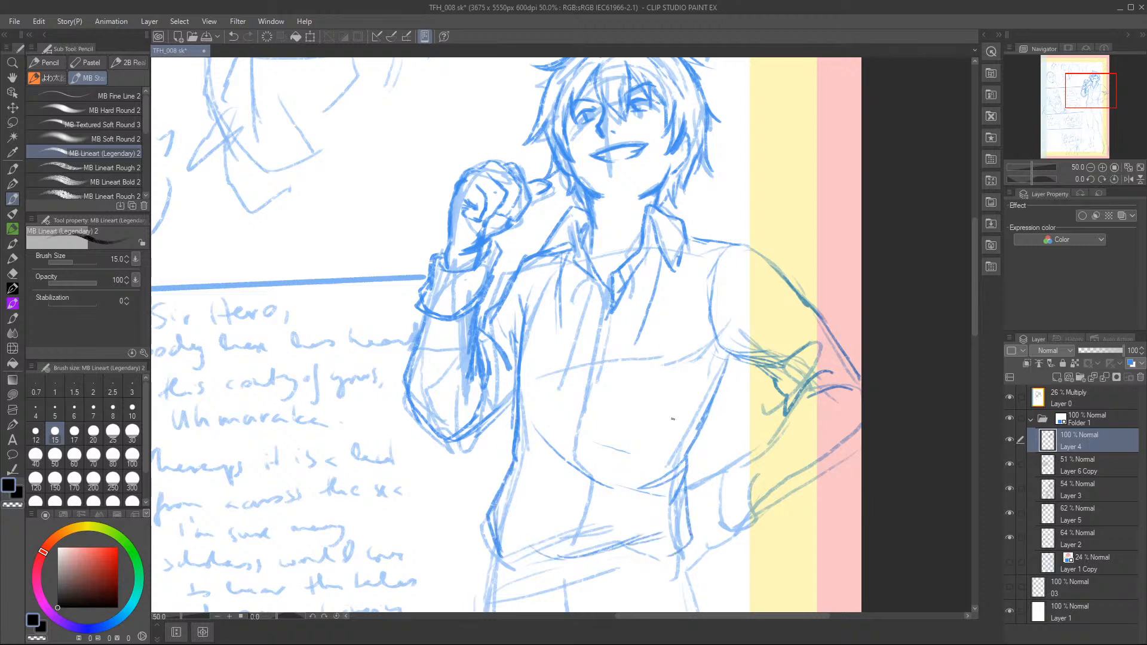
Draw the shirt's front opening from collar to waist and the neck lines inside the collar.
{"action": "mouse_move", "coordinate": [610, 285]}
{"action": "left_mouse_down"}
{"action": "mouse_move", "coordinate": [560, 525]}
{"action": "mouse_move", "coordinate": [572, 551]}
{"action": "left_mouse_up"}
{"action": "left_click_drag", "start_coordinate": [571, 467], "coordinate": [566, 544]}
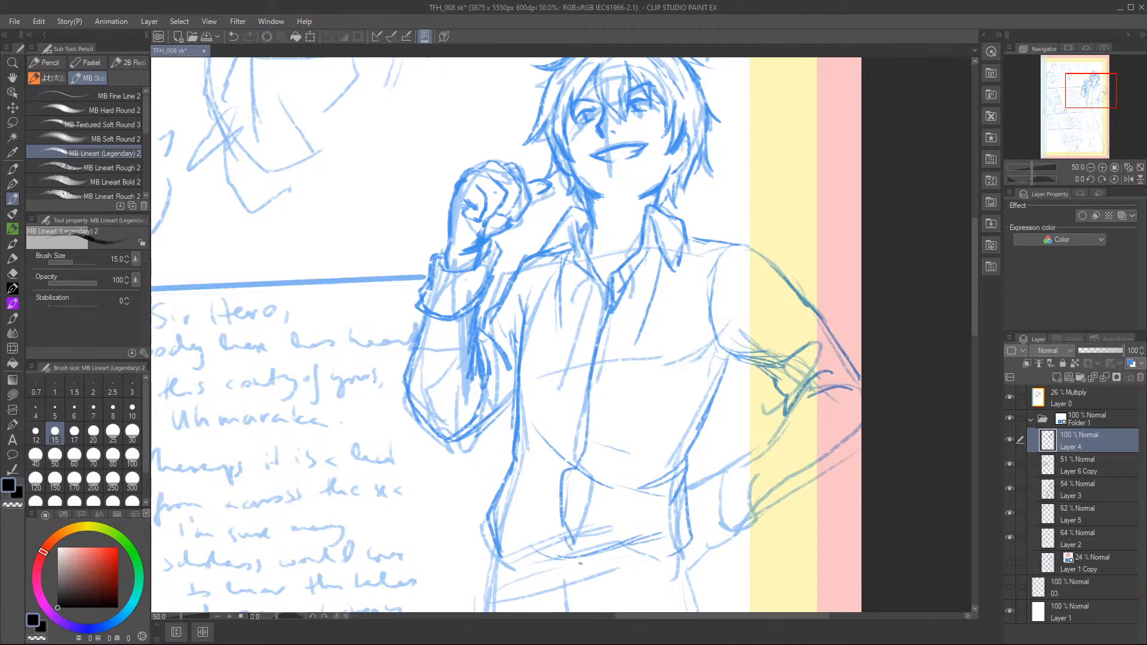
{"action": "left_click_drag", "start_coordinate": [584, 228], "coordinate": [589, 253]}
{"action": "mouse_move", "coordinate": [646, 203]}
{"action": "left_mouse_down"}
{"action": "mouse_move", "coordinate": [638, 221]}
{"action": "mouse_move", "coordinate": [595, 216]}
{"action": "mouse_move", "coordinate": [602, 229]}
{"action": "left_mouse_up"}
Sketch the bent arm's forearm from the elbow creases down towards the hip.
{"action": "left_click_drag", "start_coordinate": [782, 411], "coordinate": [773, 422]}
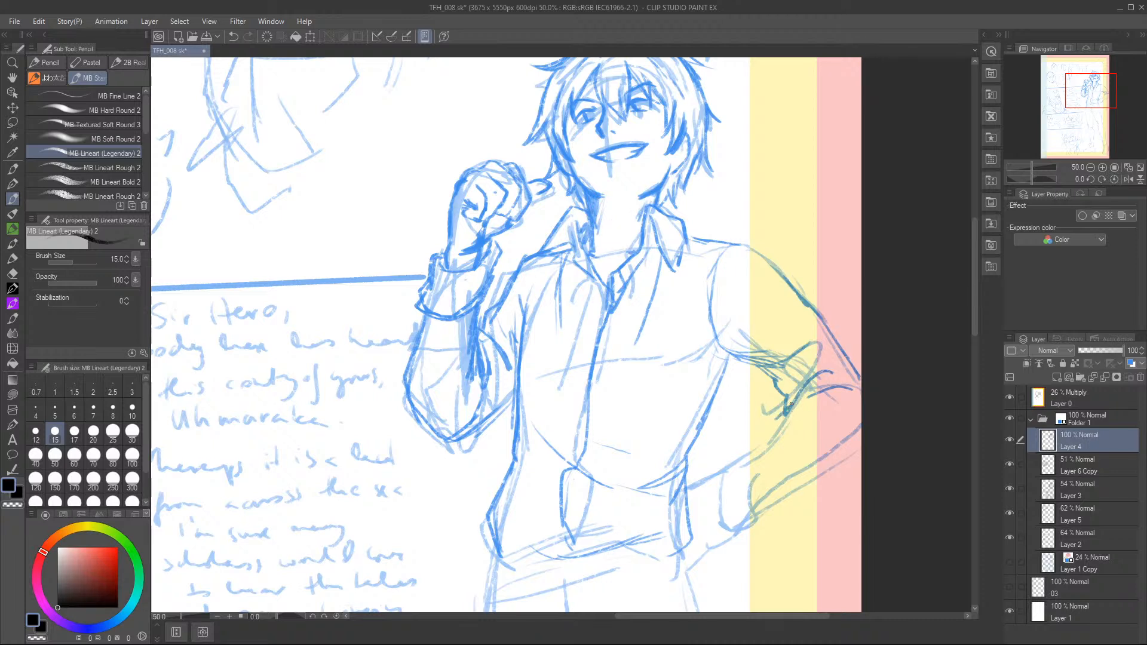
{"action": "mouse_move", "coordinate": [728, 468]}
{"action": "left_mouse_down"}
{"action": "mouse_move", "coordinate": [804, 418]}
{"action": "mouse_move", "coordinate": [796, 408]}
{"action": "mouse_move", "coordinate": [741, 454]}
{"action": "left_mouse_up"}
{"action": "mouse_move", "coordinate": [728, 466]}
{"action": "left_mouse_down"}
{"action": "mouse_move", "coordinate": [750, 485]}
{"action": "mouse_move", "coordinate": [754, 511]}
{"action": "mouse_move", "coordinate": [835, 471]}
{"action": "mouse_move", "coordinate": [859, 431]}
{"action": "left_mouse_up"}
{"action": "left_click_drag", "start_coordinate": [807, 389], "coordinate": [839, 377]}
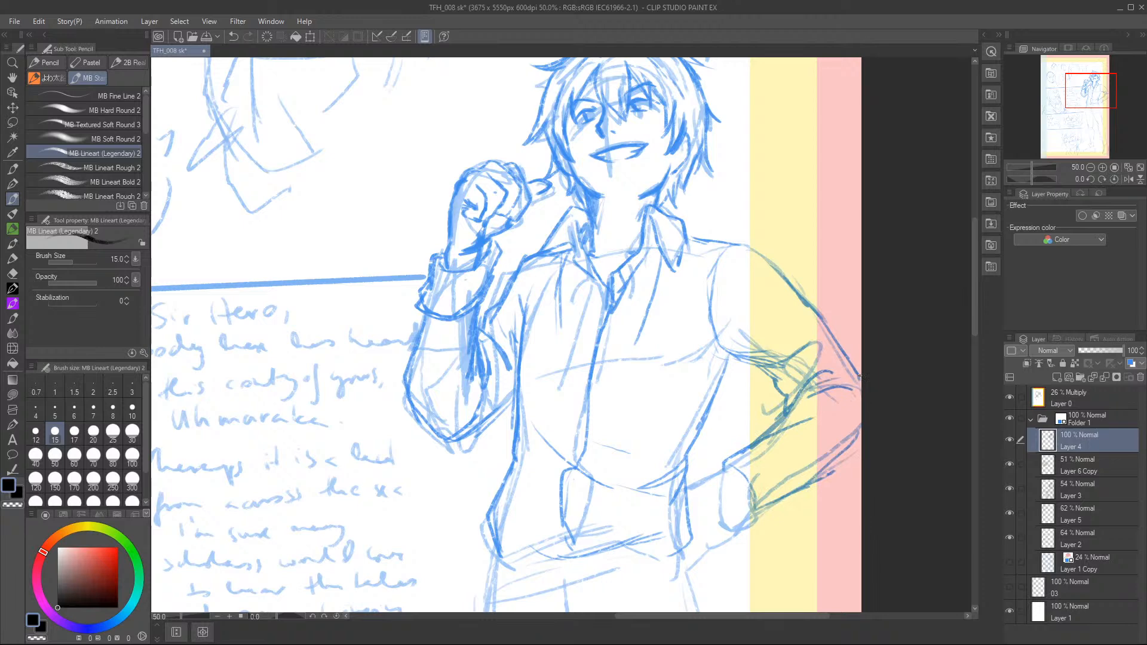
Draw the bent arm's sleeve cuff and the hand resting on the hip.
{"action": "left_click_drag", "start_coordinate": [1092, 97], "coordinate": [1094, 97]}
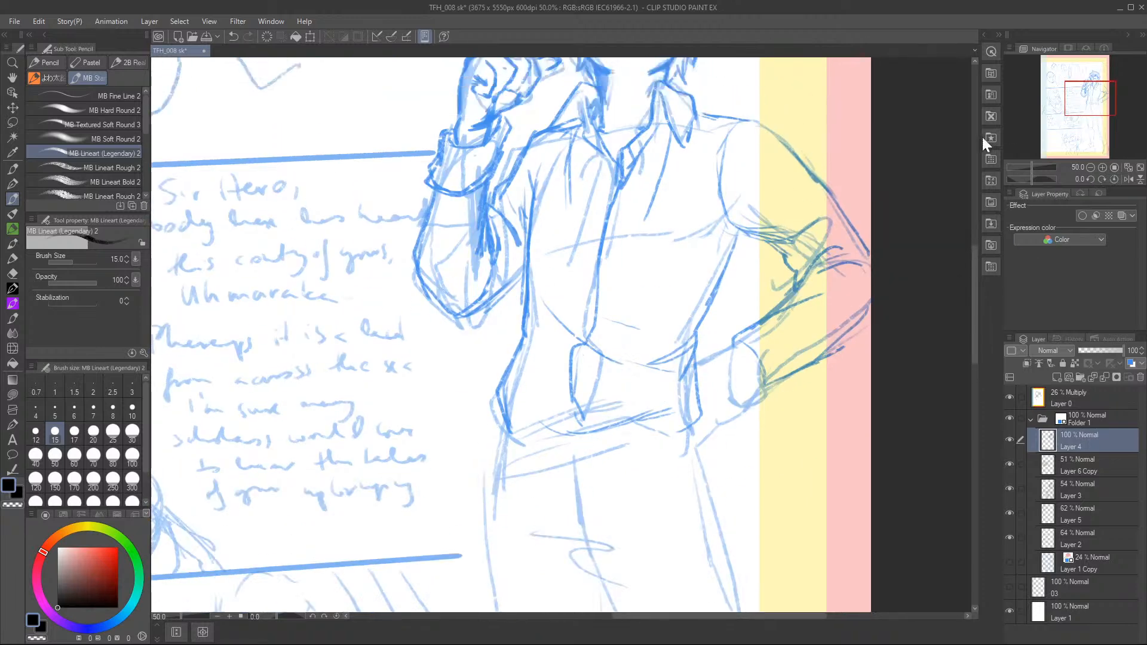
{"action": "left_click_drag", "start_coordinate": [718, 347], "coordinate": [753, 324]}
{"action": "mouse_move", "coordinate": [753, 321]}
{"action": "left_mouse_down"}
{"action": "mouse_move", "coordinate": [782, 348]}
{"action": "mouse_move", "coordinate": [781, 388]}
{"action": "left_mouse_up"}
{"action": "mouse_move", "coordinate": [721, 353]}
{"action": "left_mouse_down"}
{"action": "mouse_move", "coordinate": [756, 370]}
{"action": "mouse_move", "coordinate": [761, 399]}
{"action": "left_mouse_up"}
{"action": "left_click_drag", "start_coordinate": [763, 398], "coordinate": [792, 372]}
{"action": "mouse_move", "coordinate": [756, 323]}
{"action": "left_mouse_down"}
{"action": "mouse_move", "coordinate": [793, 372]}
{"action": "mouse_move", "coordinate": [779, 397]}
{"action": "left_mouse_up"}
{"action": "left_click_drag", "start_coordinate": [725, 358], "coordinate": [695, 369]}
{"action": "mouse_move", "coordinate": [693, 369]}
{"action": "left_mouse_down"}
{"action": "mouse_move", "coordinate": [684, 402]}
{"action": "mouse_move", "coordinate": [701, 440]}
{"action": "left_mouse_up"}
{"action": "left_click_drag", "start_coordinate": [701, 440], "coordinate": [741, 407]}
{"action": "mouse_move", "coordinate": [757, 375]}
{"action": "left_mouse_down"}
{"action": "mouse_move", "coordinate": [736, 419]}
{"action": "mouse_move", "coordinate": [703, 429]}
{"action": "left_mouse_up"}
{"action": "mouse_move", "coordinate": [690, 375]}
{"action": "left_mouse_down"}
{"action": "mouse_move", "coordinate": [681, 399]}
{"action": "mouse_move", "coordinate": [705, 439]}
{"action": "left_mouse_up"}
Sketch the belt with its loops and buckle beneath the gathered shirt hem.
{"action": "left_click_drag", "start_coordinate": [504, 408], "coordinate": [535, 424]}
{"action": "mouse_move", "coordinate": [508, 418]}
{"action": "left_mouse_down"}
{"action": "mouse_move", "coordinate": [507, 456]}
{"action": "mouse_move", "coordinate": [540, 426]}
{"action": "mouse_move", "coordinate": [541, 457]}
{"action": "left_mouse_up"}
{"action": "left_click_drag", "start_coordinate": [626, 430], "coordinate": [626, 442]}
{"action": "mouse_move", "coordinate": [556, 430]}
{"action": "left_mouse_down"}
{"action": "mouse_move", "coordinate": [558, 447]}
{"action": "mouse_move", "coordinate": [614, 437]}
{"action": "mouse_move", "coordinate": [566, 451]}
{"action": "left_mouse_up"}
{"action": "mouse_move", "coordinate": [607, 428]}
{"action": "left_mouse_down"}
{"action": "mouse_move", "coordinate": [607, 443]}
{"action": "mouse_move", "coordinate": [549, 444]}
{"action": "mouse_move", "coordinate": [615, 449]}
{"action": "left_mouse_up"}
{"action": "mouse_move", "coordinate": [540, 427]}
{"action": "left_mouse_down"}
{"action": "mouse_move", "coordinate": [632, 417]}
{"action": "mouse_move", "coordinate": [632, 407]}
{"action": "left_mouse_up"}
{"action": "left_click_drag", "start_coordinate": [581, 345], "coordinate": [572, 407]}
{"action": "mouse_move", "coordinate": [571, 407]}
{"action": "left_mouse_down"}
{"action": "mouse_move", "coordinate": [629, 418]}
{"action": "mouse_move", "coordinate": [687, 407]}
{"action": "left_mouse_up"}
{"action": "left_click_drag", "start_coordinate": [627, 439], "coordinate": [690, 419]}
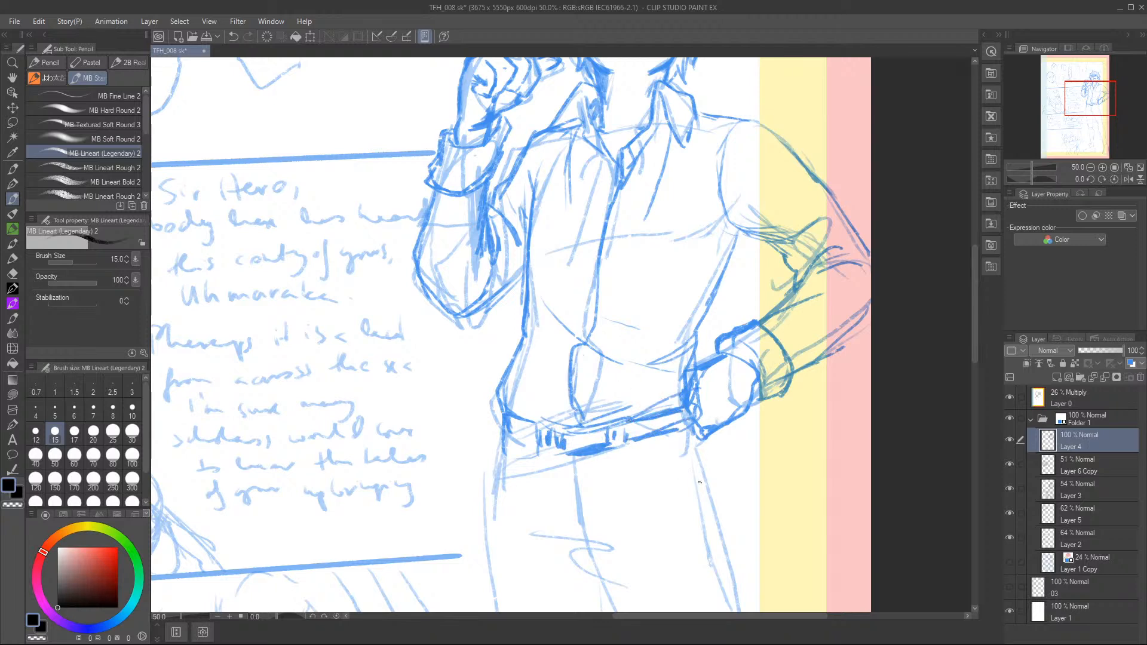
Draw the trouser pocket, fly, crotch folds and hip corner below the belt.
{"action": "mouse_move", "coordinate": [645, 440]}
{"action": "left_mouse_down"}
{"action": "mouse_move", "coordinate": [657, 465]}
{"action": "mouse_move", "coordinate": [698, 463]}
{"action": "left_mouse_up"}
{"action": "left_click_drag", "start_coordinate": [706, 445], "coordinate": [711, 469]}
{"action": "mouse_move", "coordinate": [559, 451]}
{"action": "left_mouse_down"}
{"action": "mouse_move", "coordinate": [564, 511]}
{"action": "mouse_move", "coordinate": [577, 521]}
{"action": "left_mouse_up"}
{"action": "left_click_drag", "start_coordinate": [574, 459], "coordinate": [592, 555]}
{"action": "left_click_drag", "start_coordinate": [609, 544], "coordinate": [606, 552]}
{"action": "left_click_drag", "start_coordinate": [534, 488], "coordinate": [630, 494]}
{"action": "mouse_move", "coordinate": [519, 444]}
{"action": "left_mouse_down"}
{"action": "mouse_move", "coordinate": [479, 461]}
{"action": "mouse_move", "coordinate": [490, 497]}
{"action": "left_mouse_up"}
{"action": "left_click_drag", "start_coordinate": [505, 435], "coordinate": [491, 494]}
{"action": "left_click_drag", "start_coordinate": [487, 464], "coordinate": [508, 456]}
{"action": "left_click_drag", "start_coordinate": [647, 444], "coordinate": [709, 459]}
{"action": "left_click_drag", "start_coordinate": [691, 433], "coordinate": [701, 458]}
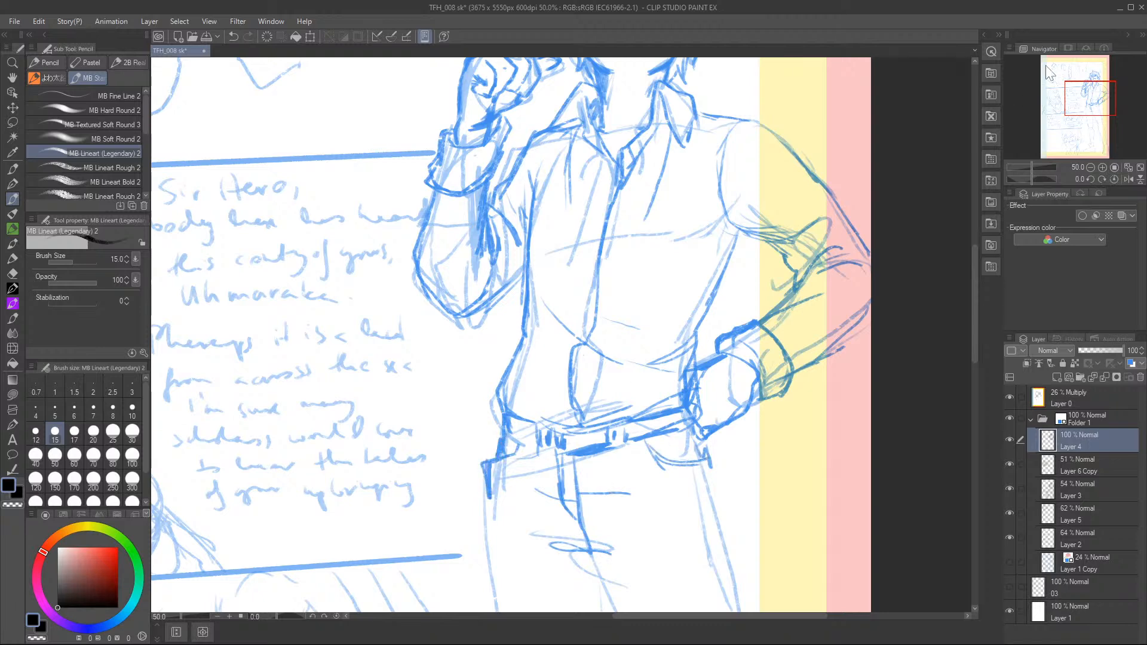
Sketch the inner and outer thigh lines of the trouser leg nearest the page edge.
{"action": "left_click_drag", "start_coordinate": [1082, 112], "coordinate": [1092, 110]}
{"action": "mouse_move", "coordinate": [506, 361]}
{"action": "left_mouse_down"}
{"action": "mouse_move", "coordinate": [572, 375]}
{"action": "mouse_move", "coordinate": [600, 405]}
{"action": "left_mouse_up"}
{"action": "left_click_drag", "start_coordinate": [664, 285], "coordinate": [696, 391]}
{"action": "left_click_drag", "start_coordinate": [562, 386], "coordinate": [625, 521]}
{"action": "left_click_drag", "start_coordinate": [580, 431], "coordinate": [657, 591]}
{"action": "left_click_drag", "start_coordinate": [665, 292], "coordinate": [720, 509]}
{"action": "mouse_move", "coordinate": [679, 324]}
{"action": "left_mouse_down"}
{"action": "mouse_move", "coordinate": [734, 543]}
{"action": "mouse_move", "coordinate": [715, 588]}
{"action": "left_mouse_up"}
{"action": "left_click_drag", "start_coordinate": [731, 552], "coordinate": [738, 578]}
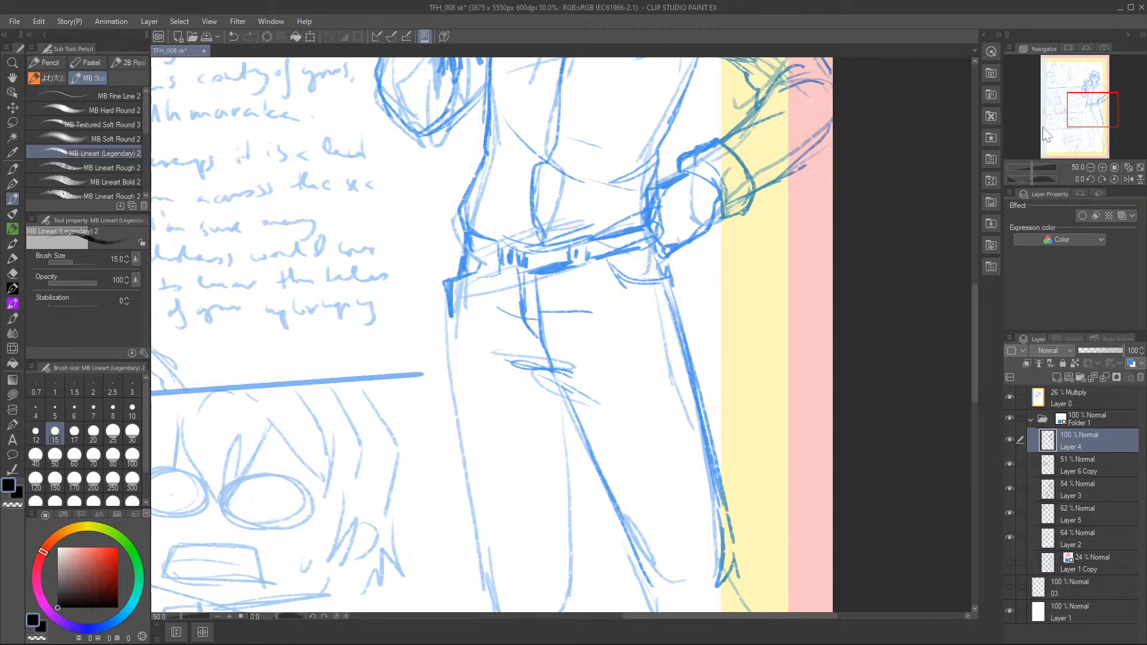
Outline the other trouser leg from the hip to the knee, with folds at the knee.
{"action": "left_click_drag", "start_coordinate": [1076, 116], "coordinate": [1077, 127]}
{"action": "left_click_drag", "start_coordinate": [440, 142], "coordinate": [442, 187]}
{"action": "left_click_drag", "start_coordinate": [438, 129], "coordinate": [476, 438]}
{"action": "left_click_drag", "start_coordinate": [445, 268], "coordinate": [484, 445]}
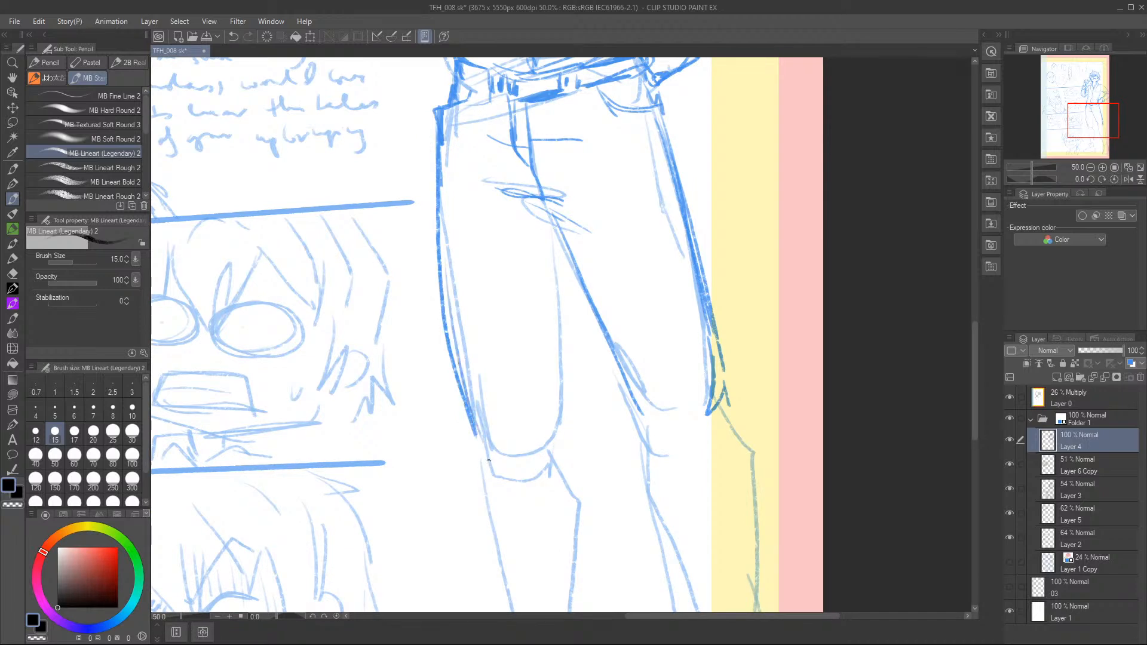
{"action": "mouse_move", "coordinate": [554, 225]}
{"action": "left_mouse_down"}
{"action": "mouse_move", "coordinate": [561, 422]}
{"action": "mouse_move", "coordinate": [534, 465]}
{"action": "mouse_move", "coordinate": [564, 421]}
{"action": "mouse_move", "coordinate": [557, 463]}
{"action": "left_mouse_up"}
{"action": "left_click_drag", "start_coordinate": [457, 363], "coordinate": [477, 432]}
{"action": "left_click_drag", "start_coordinate": [461, 393], "coordinate": [482, 467]}
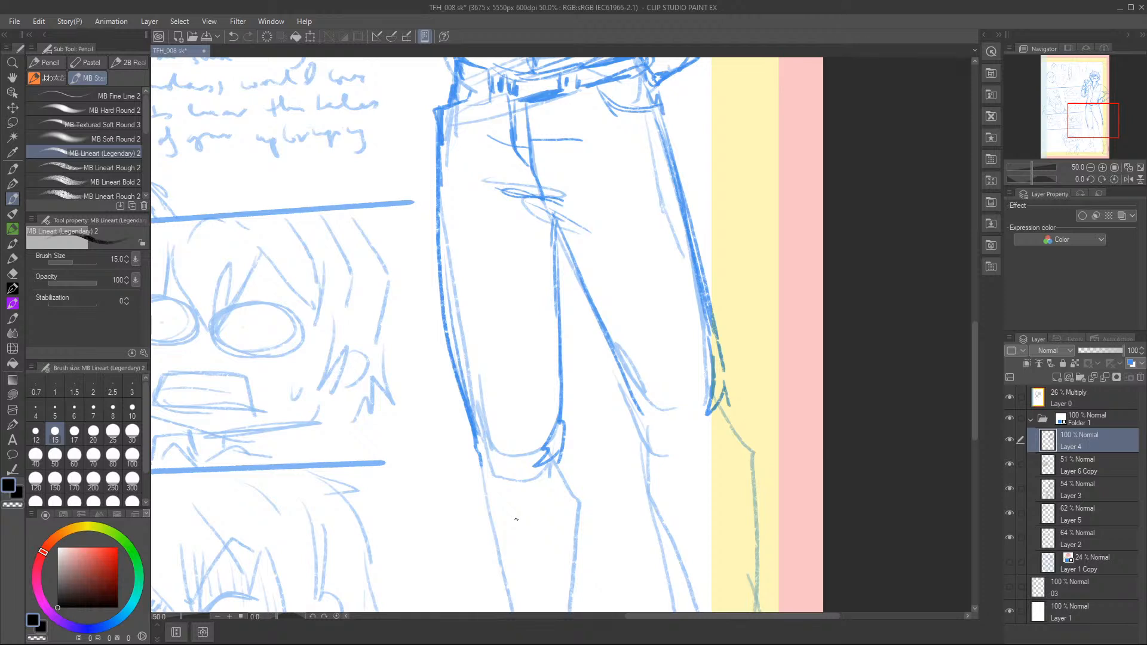
Draw the knee folds and lower leg of the page-edge leg down to its boot cuff.
{"action": "left_click_drag", "start_coordinate": [634, 382], "coordinate": [663, 438]}
{"action": "left_click_drag", "start_coordinate": [716, 404], "coordinate": [727, 427]}
{"action": "mouse_move", "coordinate": [538, 217]}
{"action": "left_mouse_down"}
{"action": "mouse_move", "coordinate": [555, 230]}
{"action": "mouse_move", "coordinate": [552, 221]}
{"action": "mouse_move", "coordinate": [640, 400]}
{"action": "left_mouse_up"}
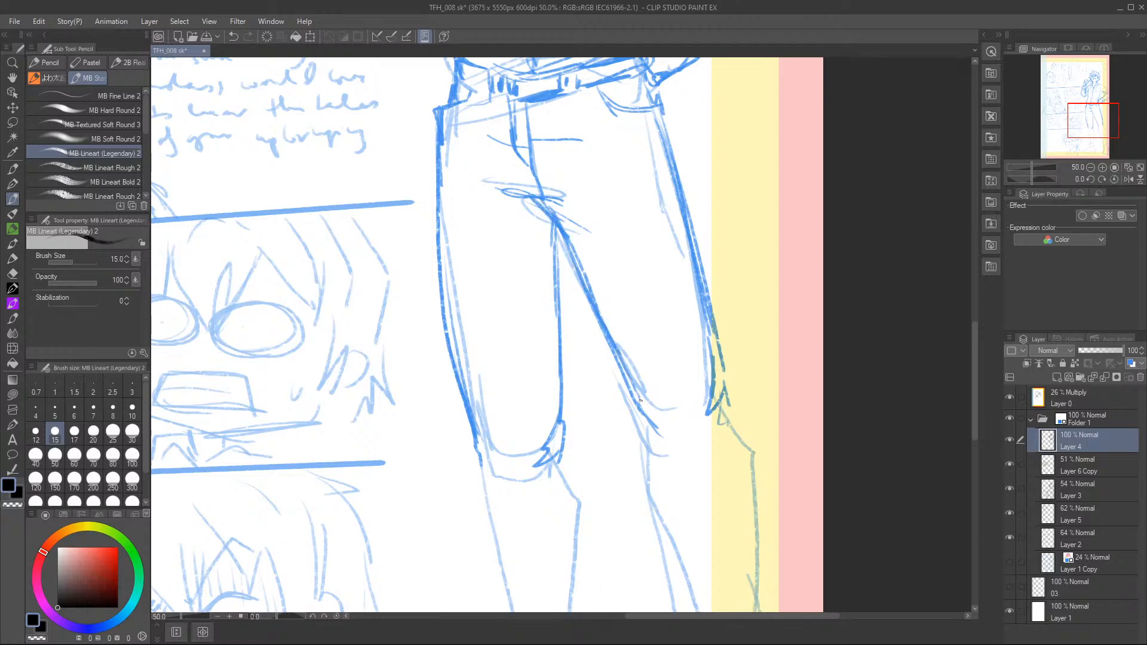
{"action": "left_click_drag", "start_coordinate": [1097, 123], "coordinate": [1098, 134]}
{"action": "mouse_move", "coordinate": [723, 249]}
{"action": "left_mouse_down"}
{"action": "mouse_move", "coordinate": [699, 275]}
{"action": "mouse_move", "coordinate": [713, 270]}
{"action": "left_mouse_up"}
{"action": "mouse_move", "coordinate": [726, 247]}
{"action": "left_mouse_down"}
{"action": "mouse_move", "coordinate": [765, 339]}
{"action": "mouse_move", "coordinate": [773, 411]}
{"action": "left_mouse_up"}
{"action": "left_click_drag", "start_coordinate": [645, 255], "coordinate": [656, 328]}
{"action": "mouse_move", "coordinate": [640, 240]}
{"action": "left_mouse_down"}
{"action": "mouse_move", "coordinate": [653, 326]}
{"action": "mouse_move", "coordinate": [718, 463]}
{"action": "left_mouse_up"}
{"action": "mouse_move", "coordinate": [657, 353]}
{"action": "left_mouse_down"}
{"action": "mouse_move", "coordinate": [719, 487]}
{"action": "mouse_move", "coordinate": [726, 537]}
{"action": "left_mouse_up"}
{"action": "left_click_drag", "start_coordinate": [723, 557], "coordinate": [776, 515]}
{"action": "left_click_drag", "start_coordinate": [768, 376], "coordinate": [799, 549]}
{"action": "mouse_move", "coordinate": [733, 548]}
{"action": "left_mouse_down"}
{"action": "mouse_move", "coordinate": [721, 554]}
{"action": "mouse_move", "coordinate": [727, 579]}
{"action": "left_mouse_up"}
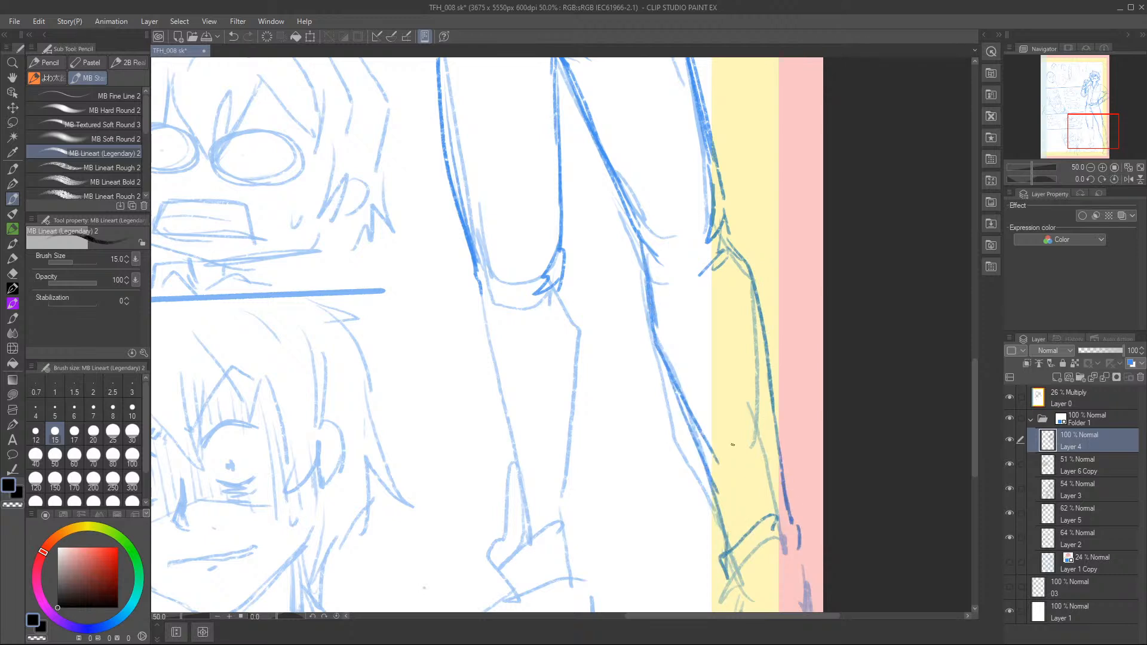
Sketch the shin and calf of the leg farther from the page edge and its folded boot cuff.
{"action": "mouse_move", "coordinate": [561, 286]}
{"action": "left_mouse_down"}
{"action": "mouse_move", "coordinate": [559, 245]}
{"action": "mouse_move", "coordinate": [577, 513]}
{"action": "left_mouse_up"}
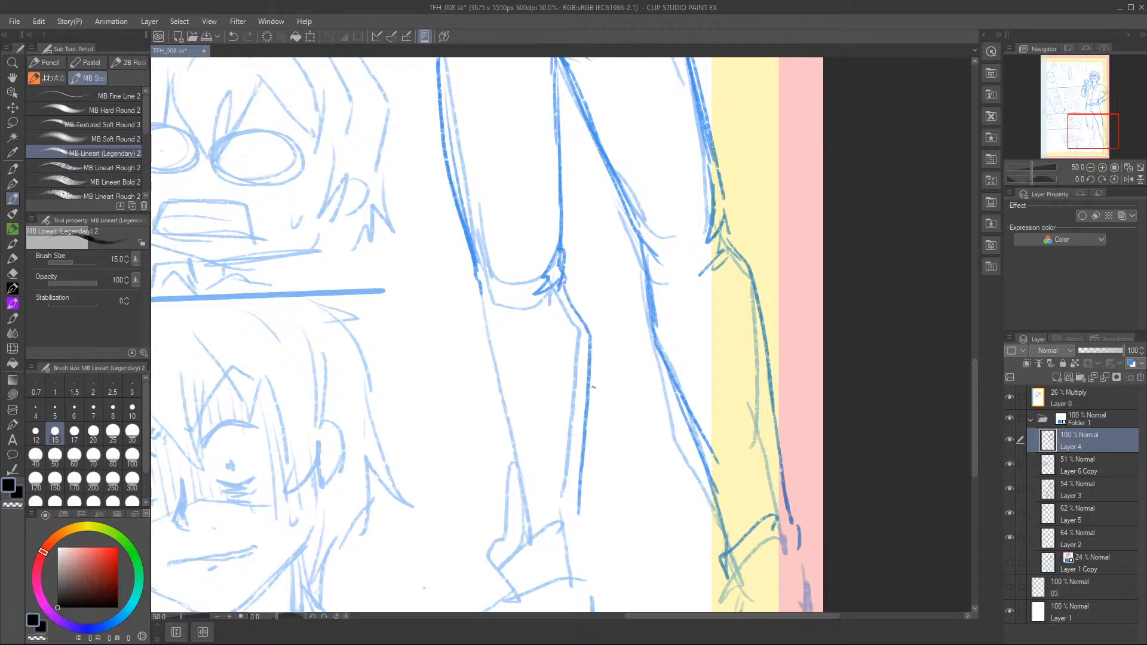
{"action": "mouse_move", "coordinate": [479, 286]}
{"action": "left_mouse_down"}
{"action": "mouse_move", "coordinate": [527, 531]}
{"action": "mouse_move", "coordinate": [504, 567]}
{"action": "mouse_move", "coordinate": [545, 524]}
{"action": "left_mouse_up"}
{"action": "left_click_drag", "start_coordinate": [583, 467], "coordinate": [594, 577]}
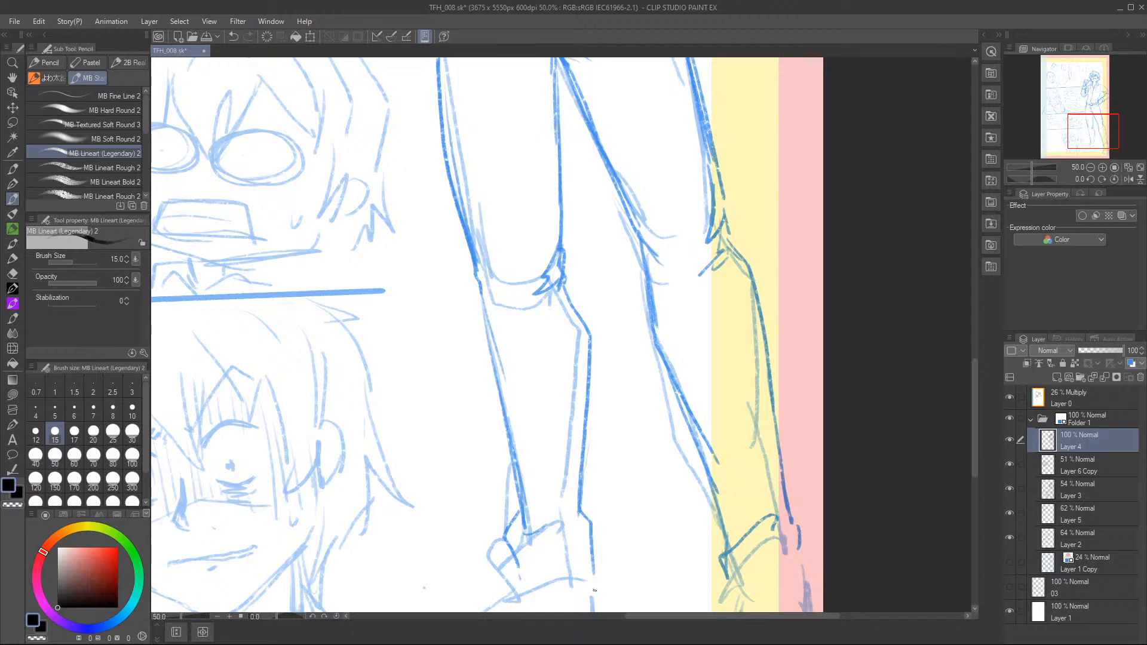
{"action": "left_click_drag", "start_coordinate": [1069, 143], "coordinate": [1063, 152]}
{"action": "mouse_move", "coordinate": [591, 424]}
{"action": "left_mouse_down"}
{"action": "mouse_move", "coordinate": [579, 460]}
{"action": "mouse_move", "coordinate": [662, 454]}
{"action": "mouse_move", "coordinate": [679, 413]}
{"action": "left_mouse_up"}
{"action": "mouse_move", "coordinate": [613, 394]}
{"action": "left_mouse_down"}
{"action": "mouse_move", "coordinate": [646, 380]}
{"action": "mouse_move", "coordinate": [633, 396]}
{"action": "mouse_move", "coordinate": [679, 444]}
{"action": "left_mouse_up"}
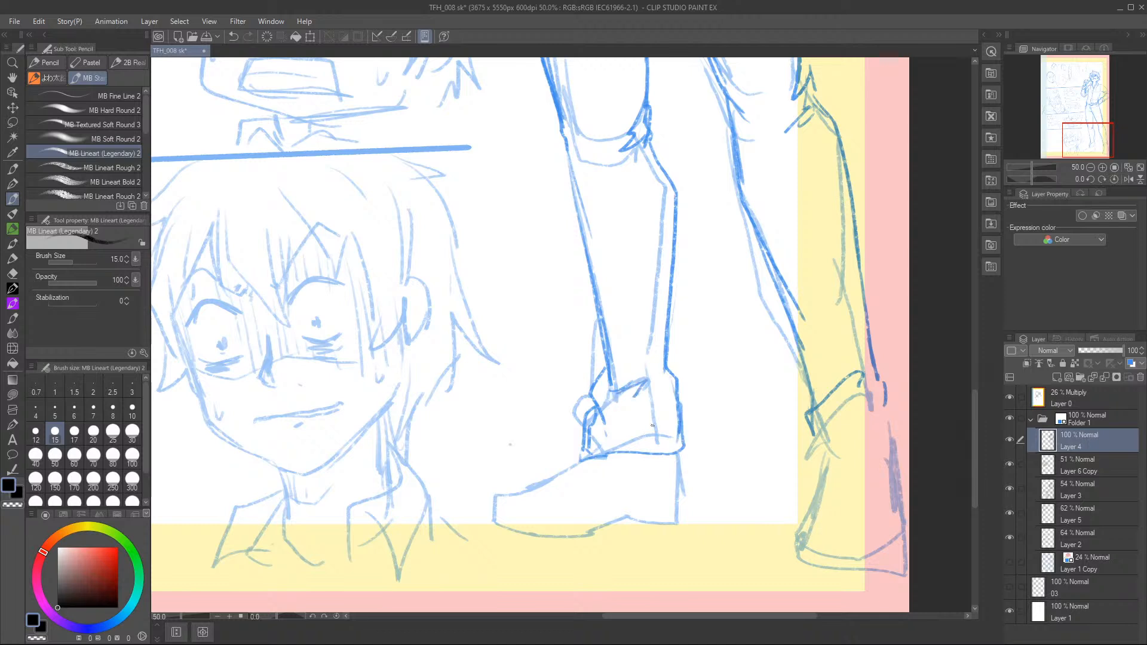
Draw the side-view boot with its toe cap, sole, heel and seam lines.
{"action": "mouse_move", "coordinate": [592, 458]}
{"action": "left_mouse_down"}
{"action": "mouse_move", "coordinate": [534, 482]}
{"action": "mouse_move", "coordinate": [500, 518]}
{"action": "mouse_move", "coordinate": [555, 540]}
{"action": "mouse_move", "coordinate": [618, 515]}
{"action": "mouse_move", "coordinate": [684, 527]}
{"action": "left_mouse_up"}
{"action": "left_click_drag", "start_coordinate": [679, 455], "coordinate": [686, 526]}
{"action": "left_click_drag", "start_coordinate": [680, 454], "coordinate": [686, 524]}
{"action": "mouse_move", "coordinate": [628, 517]}
{"action": "left_mouse_down"}
{"action": "mouse_move", "coordinate": [643, 529]}
{"action": "mouse_move", "coordinate": [688, 525]}
{"action": "left_mouse_up"}
{"action": "mouse_move", "coordinate": [543, 484]}
{"action": "left_mouse_down"}
{"action": "mouse_move", "coordinate": [582, 498]}
{"action": "mouse_move", "coordinate": [579, 513]}
{"action": "left_mouse_up"}
{"action": "mouse_move", "coordinate": [506, 509]}
{"action": "left_mouse_down"}
{"action": "mouse_move", "coordinate": [579, 515]}
{"action": "mouse_move", "coordinate": [590, 532]}
{"action": "mouse_move", "coordinate": [582, 514]}
{"action": "mouse_move", "coordinate": [545, 514]}
{"action": "mouse_move", "coordinate": [690, 505]}
{"action": "left_mouse_up"}
{"action": "mouse_move", "coordinate": [583, 491]}
{"action": "left_mouse_down"}
{"action": "mouse_move", "coordinate": [580, 509]}
{"action": "mouse_move", "coordinate": [636, 454]}
{"action": "mouse_move", "coordinate": [581, 491]}
{"action": "mouse_move", "coordinate": [597, 508]}
{"action": "mouse_move", "coordinate": [627, 456]}
{"action": "left_mouse_up"}
{"action": "left_click_drag", "start_coordinate": [627, 455], "coordinate": [649, 501]}
{"action": "left_click_drag", "start_coordinate": [676, 470], "coordinate": [669, 509]}
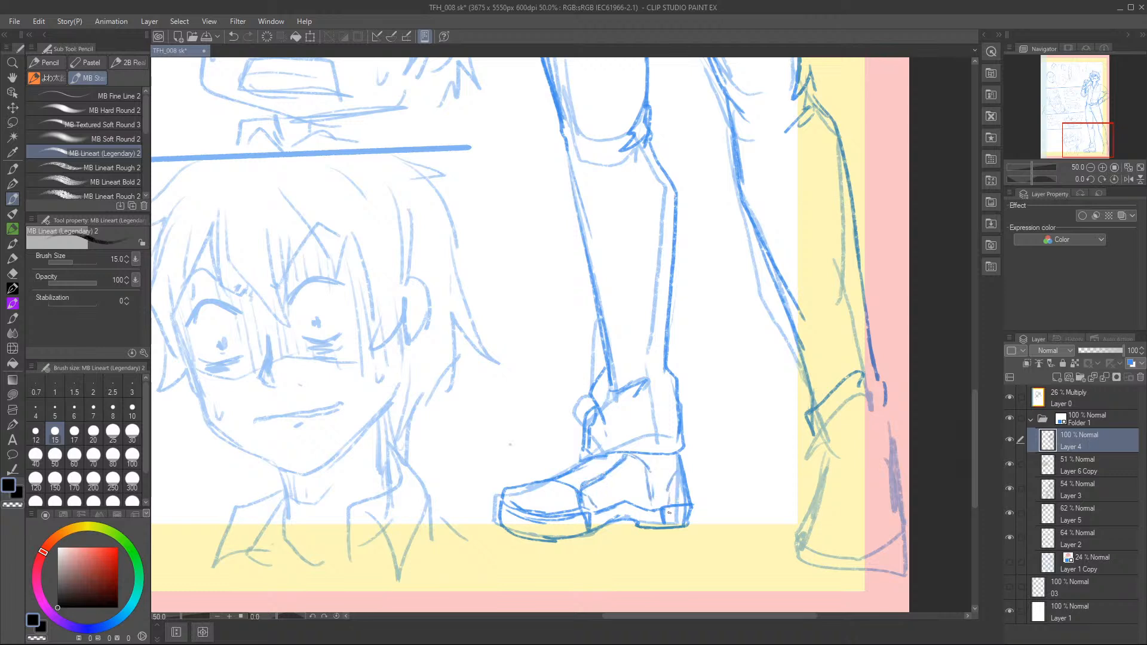
Draw the boot cuff, ankle and rounded front-view boot on the leg nearest the page edge.
{"action": "mouse_move", "coordinate": [818, 439]}
{"action": "left_mouse_down"}
{"action": "mouse_move", "coordinate": [814, 464]}
{"action": "mouse_move", "coordinate": [899, 448]}
{"action": "left_mouse_up"}
{"action": "mouse_move", "coordinate": [869, 382]}
{"action": "left_mouse_down"}
{"action": "mouse_move", "coordinate": [889, 402]}
{"action": "mouse_move", "coordinate": [903, 449]}
{"action": "left_mouse_up"}
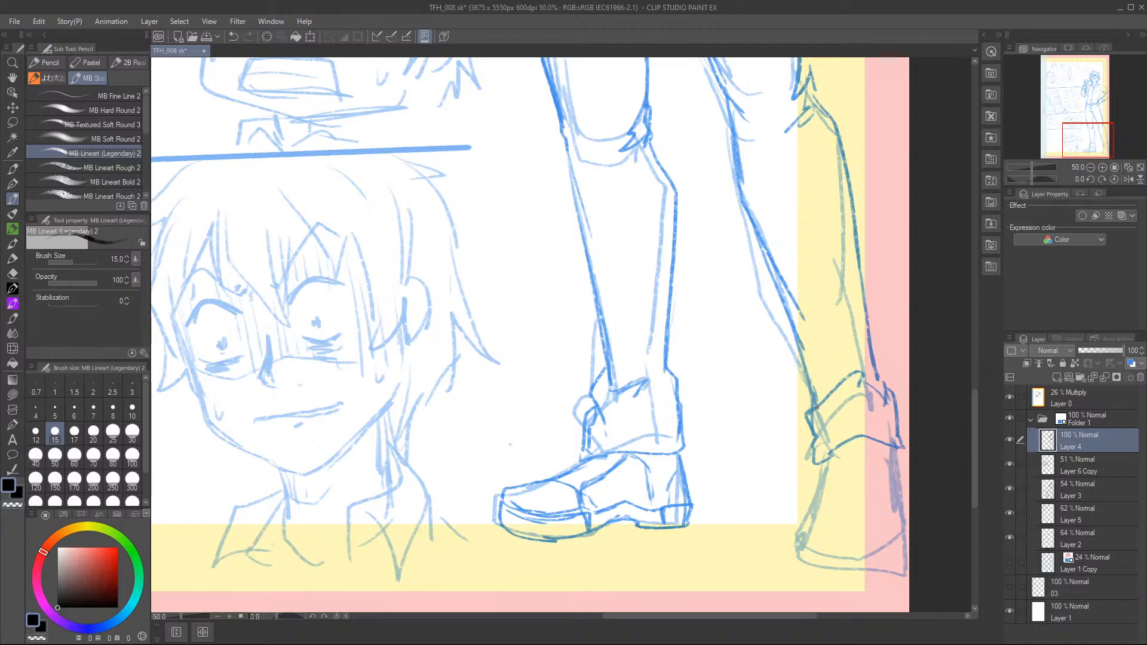
{"action": "mouse_move", "coordinate": [822, 468]}
{"action": "left_mouse_down"}
{"action": "mouse_move", "coordinate": [796, 517]}
{"action": "mouse_move", "coordinate": [797, 558]}
{"action": "mouse_move", "coordinate": [823, 573]}
{"action": "mouse_move", "coordinate": [886, 565]}
{"action": "left_mouse_up"}
{"action": "mouse_move", "coordinate": [798, 520]}
{"action": "left_mouse_down"}
{"action": "mouse_move", "coordinate": [878, 499]}
{"action": "mouse_move", "coordinate": [842, 547]}
{"action": "mouse_move", "coordinate": [893, 535]}
{"action": "mouse_move", "coordinate": [904, 559]}
{"action": "left_mouse_up"}
{"action": "mouse_move", "coordinate": [839, 449]}
{"action": "left_mouse_down"}
{"action": "mouse_move", "coordinate": [830, 485]}
{"action": "mouse_move", "coordinate": [866, 487]}
{"action": "mouse_move", "coordinate": [865, 497]}
{"action": "left_mouse_up"}
{"action": "mouse_move", "coordinate": [896, 443]}
{"action": "left_mouse_down"}
{"action": "mouse_move", "coordinate": [904, 564]}
{"action": "mouse_move", "coordinate": [825, 564]}
{"action": "left_mouse_up"}
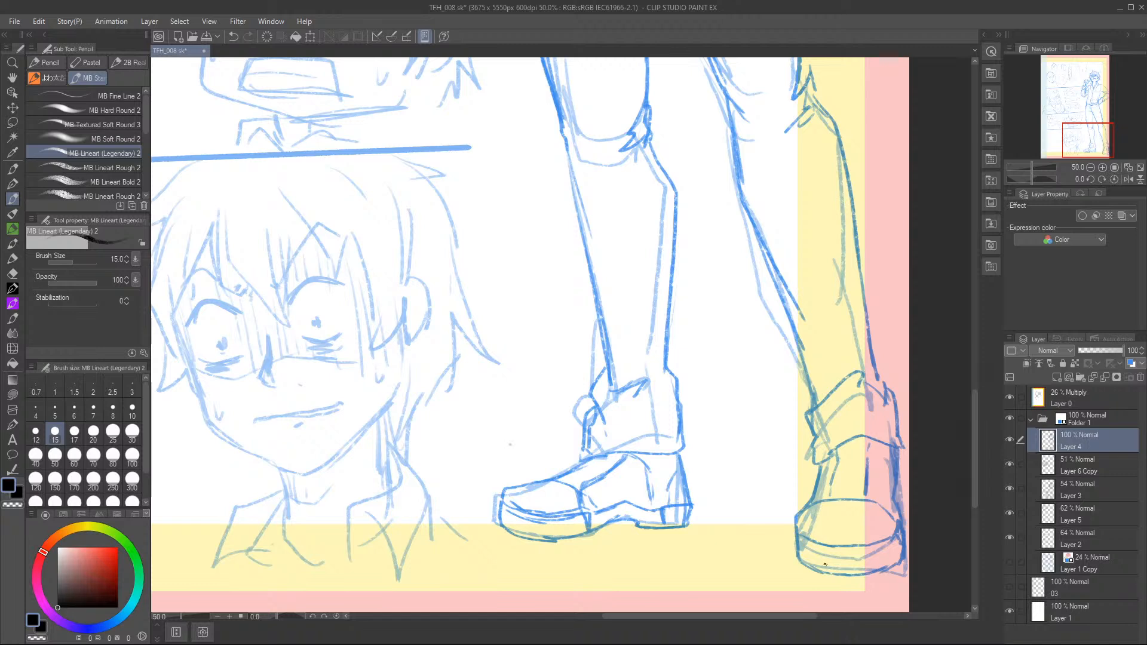
Add lacing and seam details to both boots and reinforce the calf and cuff lines.
{"action": "mouse_move", "coordinate": [560, 481]}
{"action": "left_mouse_down"}
{"action": "mouse_move", "coordinate": [570, 494]}
{"action": "mouse_move", "coordinate": [598, 474]}
{"action": "mouse_move", "coordinate": [597, 486]}
{"action": "mouse_move", "coordinate": [619, 460]}
{"action": "left_mouse_up"}
{"action": "mouse_move", "coordinate": [643, 156]}
{"action": "left_mouse_down"}
{"action": "mouse_move", "coordinate": [656, 406]}
{"action": "mouse_move", "coordinate": [646, 436]}
{"action": "left_mouse_up"}
{"action": "left_click_drag", "start_coordinate": [800, 332], "coordinate": [824, 409]}
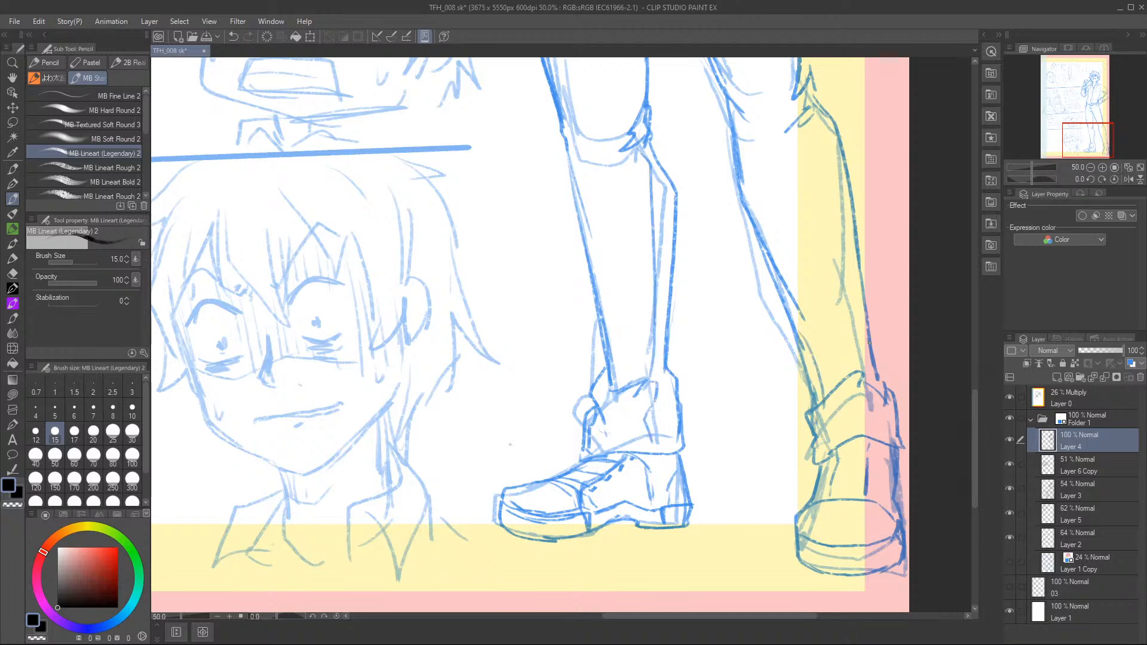
{"action": "mouse_move", "coordinate": [823, 493]}
{"action": "left_mouse_down"}
{"action": "mouse_move", "coordinate": [867, 493]}
{"action": "mouse_move", "coordinate": [873, 468]}
{"action": "left_mouse_up"}
{"action": "mouse_move", "coordinate": [811, 445]}
{"action": "left_mouse_down"}
{"action": "mouse_move", "coordinate": [825, 423]}
{"action": "mouse_move", "coordinate": [817, 466]}
{"action": "mouse_move", "coordinate": [898, 441]}
{"action": "left_mouse_up"}
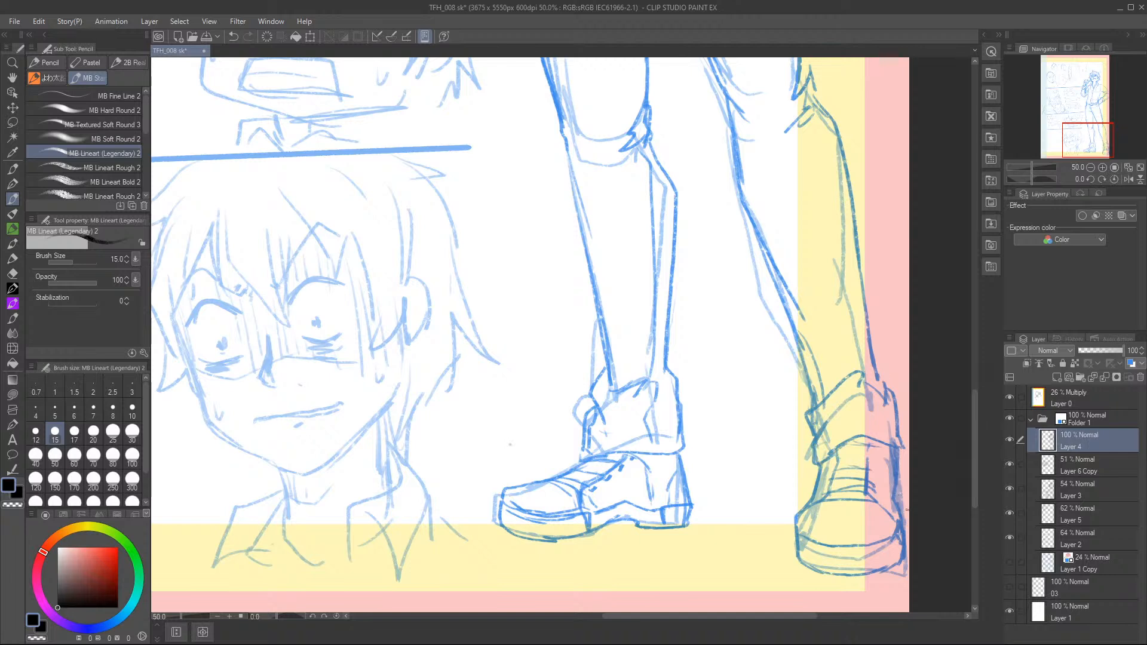
{"action": "left_click_drag", "start_coordinate": [872, 370], "coordinate": [894, 424]}
Strengthen the inner thigh line, shade the neck beneath the jaw and touch up the raised fist.
{"action": "left_click_drag", "start_coordinate": [1092, 127], "coordinate": [1088, 106]}
{"action": "left_click_drag", "start_coordinate": [708, 399], "coordinate": [715, 513]}
{"action": "left_click_drag", "start_coordinate": [720, 410], "coordinate": [712, 554]}
{"action": "left_click_drag", "start_coordinate": [698, 388], "coordinate": [693, 589]}
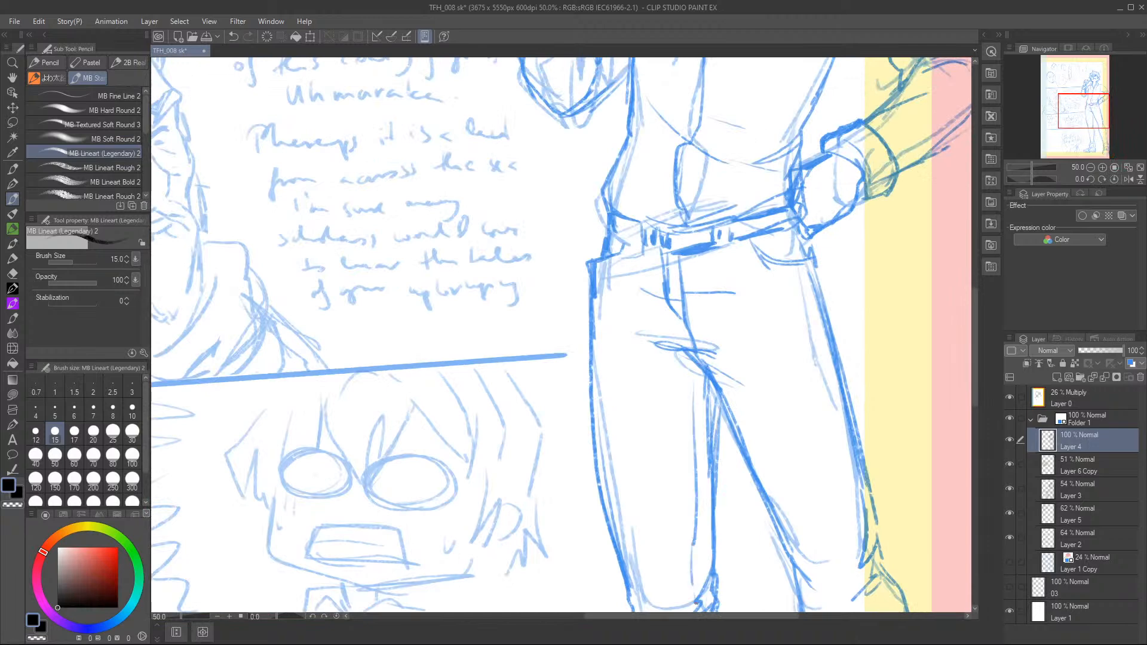
{"action": "mouse_move", "coordinate": [1087, 114]}
{"action": "left_mouse_down"}
{"action": "mouse_move", "coordinate": [1091, 105]}
{"action": "mouse_move", "coordinate": [1069, 96]}
{"action": "left_mouse_up"}
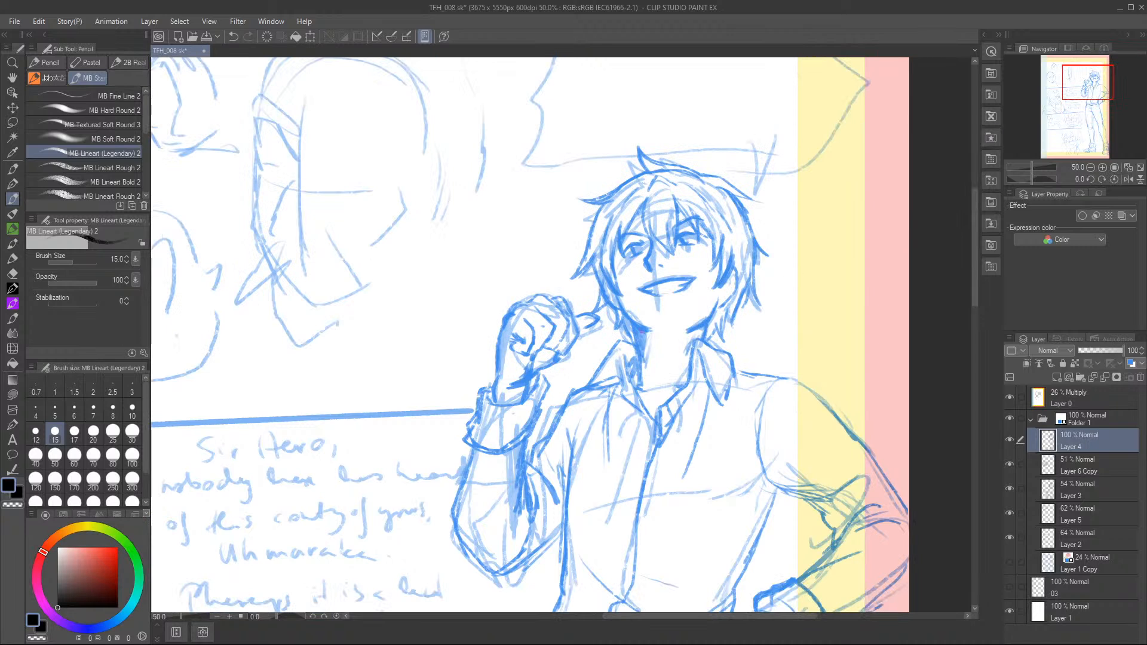
{"action": "left_click_drag", "start_coordinate": [649, 329], "coordinate": [638, 391]}
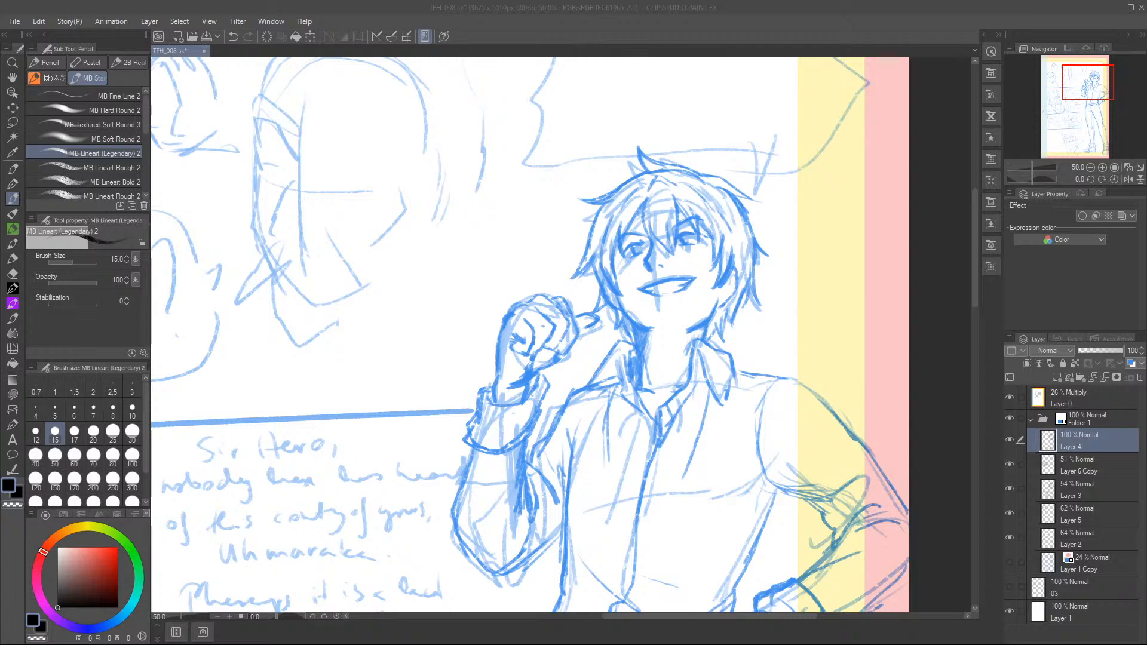
{"action": "mouse_move", "coordinate": [538, 329]}
{"action": "left_mouse_down"}
{"action": "mouse_move", "coordinate": [577, 331]}
{"action": "mouse_move", "coordinate": [551, 354]}
{"action": "left_mouse_up"}
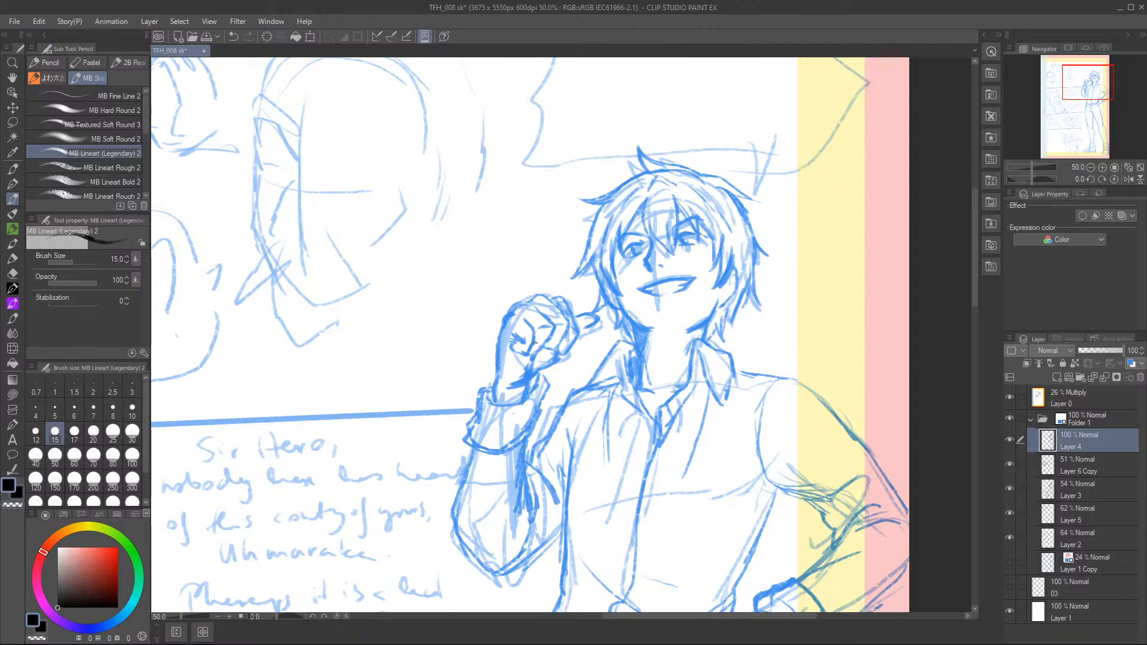
Check which layers hold the underlying rough by toggling their visibility, and lower Layer 3's opacity to 22%.
{"action": "left_click_drag", "start_coordinate": [1085, 84], "coordinate": [1086, 106]}
{"action": "left_click", "coordinate": [1090, 167]}
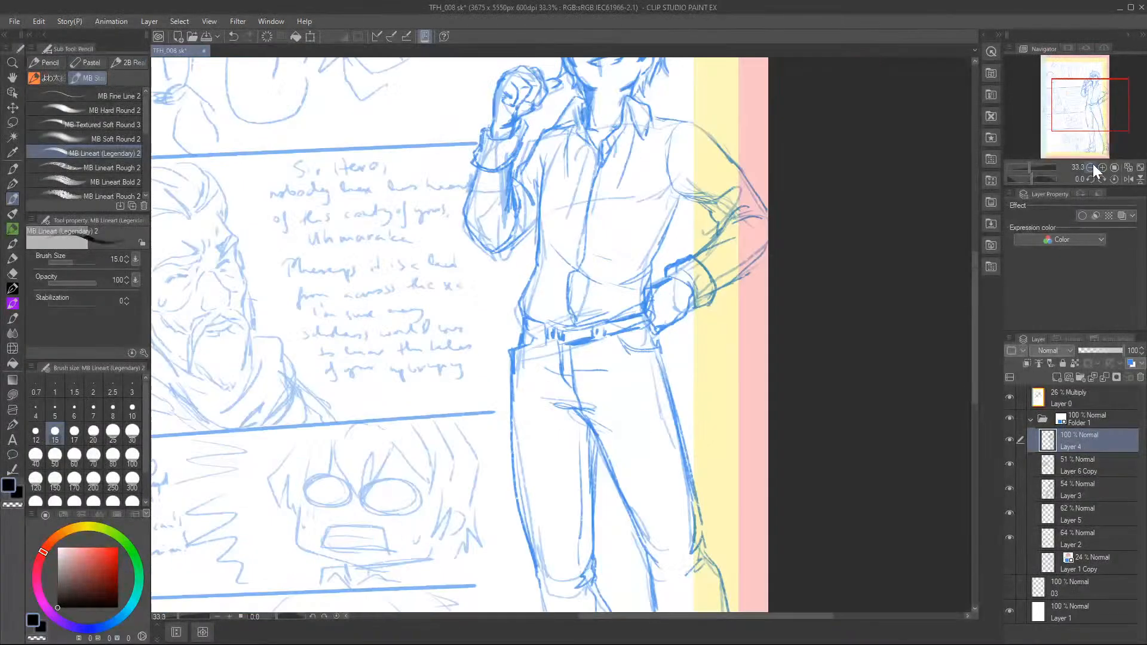
{"action": "left_click", "coordinate": [1091, 167]}
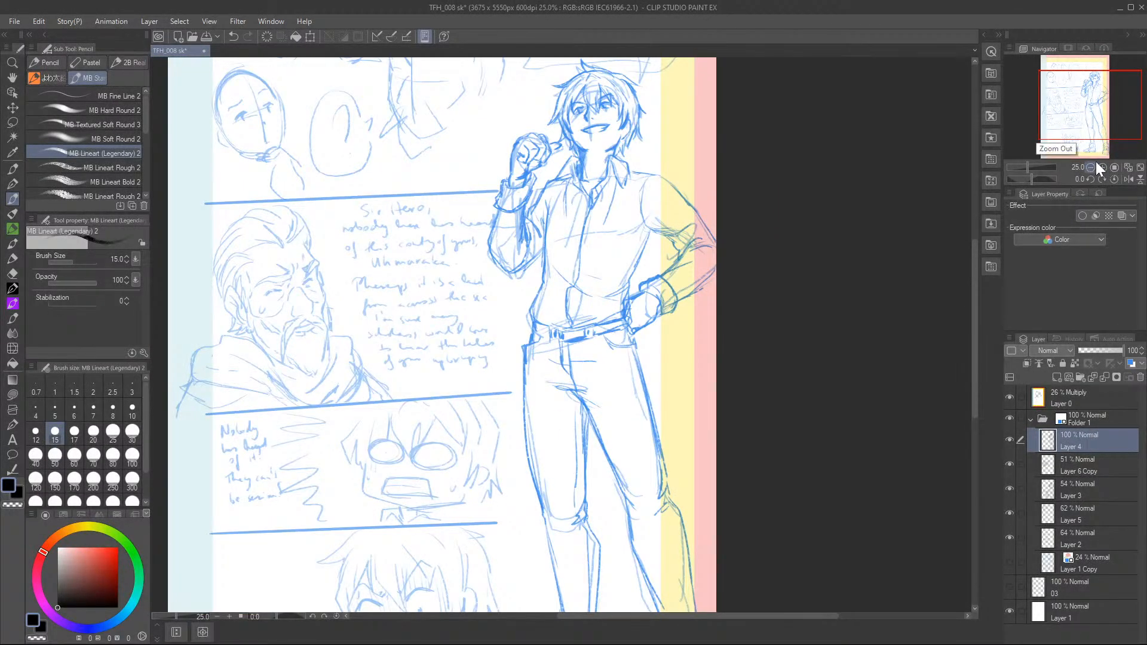
{"action": "left_click", "coordinate": [1095, 536]}
{"action": "left_click", "coordinate": [1008, 536]}
{"action": "left_click", "coordinate": [1009, 536]}
{"action": "left_click", "coordinate": [1009, 512]}
{"action": "left_click", "coordinate": [1009, 512]}
{"action": "left_click", "coordinate": [1010, 488]}
{"action": "left_click", "coordinate": [1009, 488]}
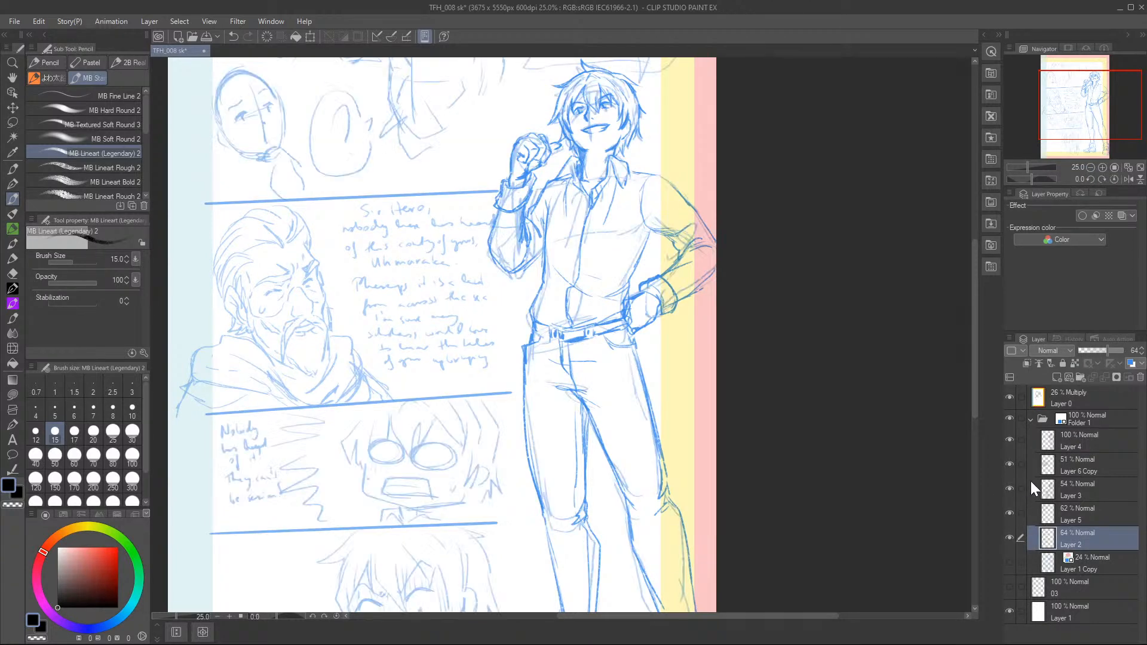
{"action": "left_click", "coordinate": [1078, 490]}
{"action": "left_click_drag", "start_coordinate": [1096, 349], "coordinate": [1087, 352]}
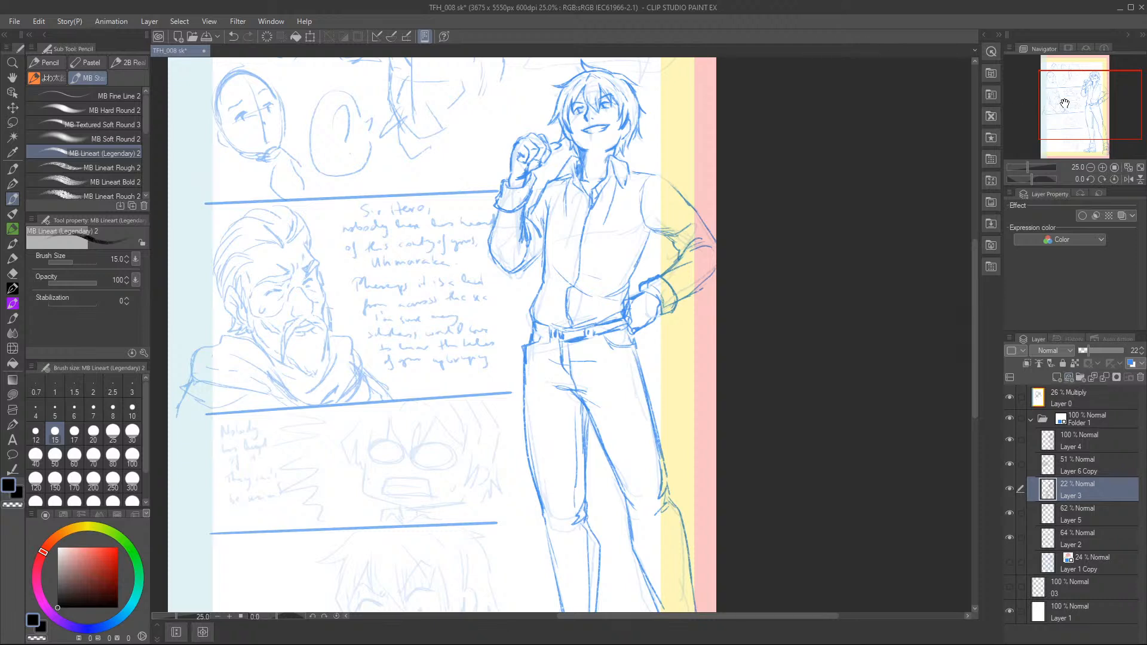
On Layer 4, draw a round-clasped bolo tie with two hanging cords at the man's shirt collar.
{"action": "left_click", "coordinate": [1102, 167]}
{"action": "left_click_drag", "start_coordinate": [1096, 114], "coordinate": [1097, 94]}
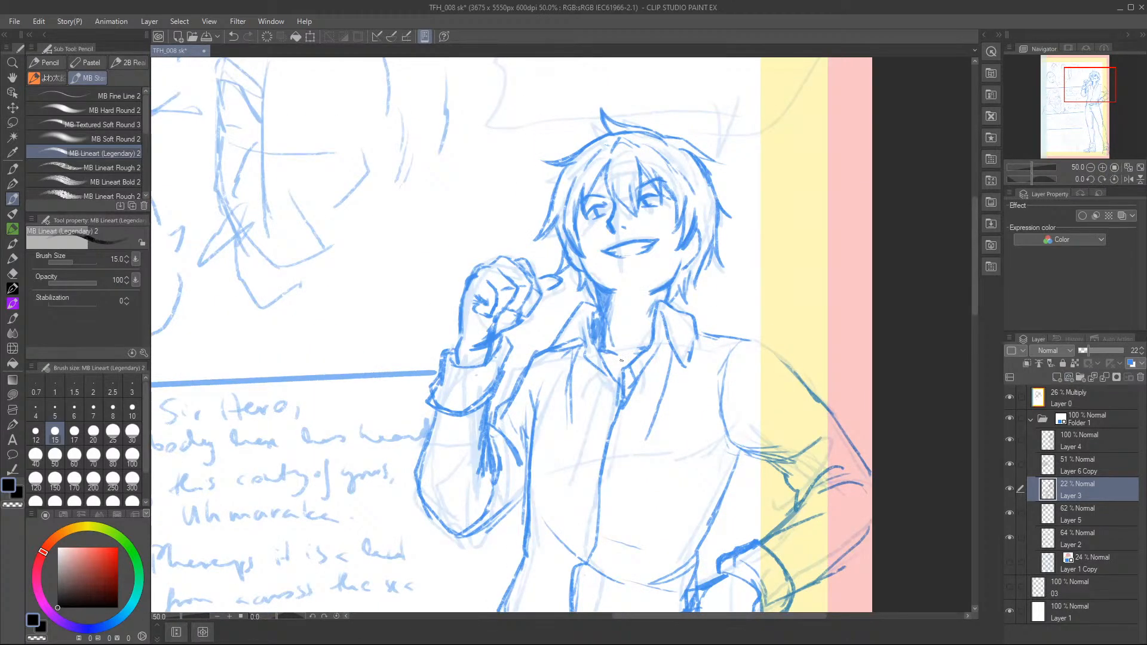
{"action": "left_click", "coordinate": [1084, 441]}
{"action": "mouse_move", "coordinate": [612, 393]}
{"action": "left_mouse_down"}
{"action": "mouse_move", "coordinate": [621, 382]}
{"action": "mouse_move", "coordinate": [611, 399]}
{"action": "mouse_move", "coordinate": [627, 394]}
{"action": "mouse_move", "coordinate": [619, 403]}
{"action": "left_mouse_up"}
{"action": "mouse_move", "coordinate": [593, 365]}
{"action": "left_mouse_down"}
{"action": "mouse_move", "coordinate": [608, 381]}
{"action": "mouse_move", "coordinate": [659, 356]}
{"action": "mouse_move", "coordinate": [598, 442]}
{"action": "left_mouse_up"}
{"action": "mouse_move", "coordinate": [609, 400]}
{"action": "left_mouse_down"}
{"action": "mouse_move", "coordinate": [589, 492]}
{"action": "mouse_move", "coordinate": [590, 479]}
{"action": "mouse_move", "coordinate": [626, 482]}
{"action": "mouse_move", "coordinate": [628, 494]}
{"action": "mouse_move", "coordinate": [589, 495]}
{"action": "left_mouse_up"}
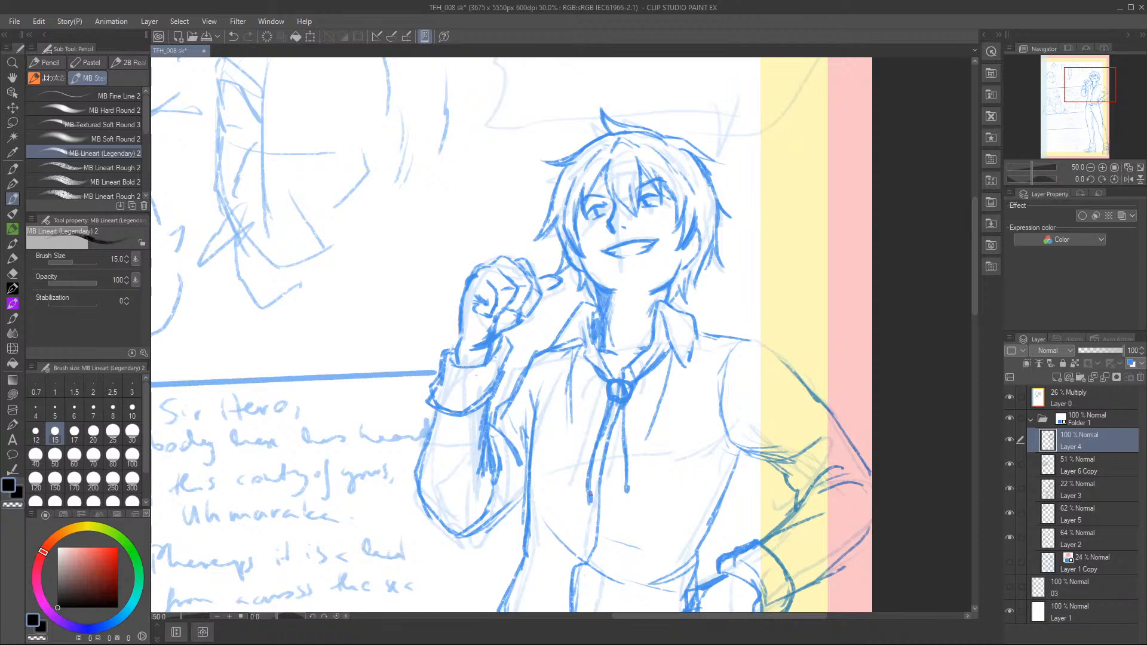
{"action": "left_click", "coordinate": [1090, 168]}
{"action": "mouse_move", "coordinate": [1089, 113]}
{"action": "left_mouse_down"}
{"action": "mouse_move", "coordinate": [1075, 126]}
{"action": "mouse_move", "coordinate": [1082, 148]}
{"action": "mouse_move", "coordinate": [1073, 112]}
{"action": "left_mouse_up"}
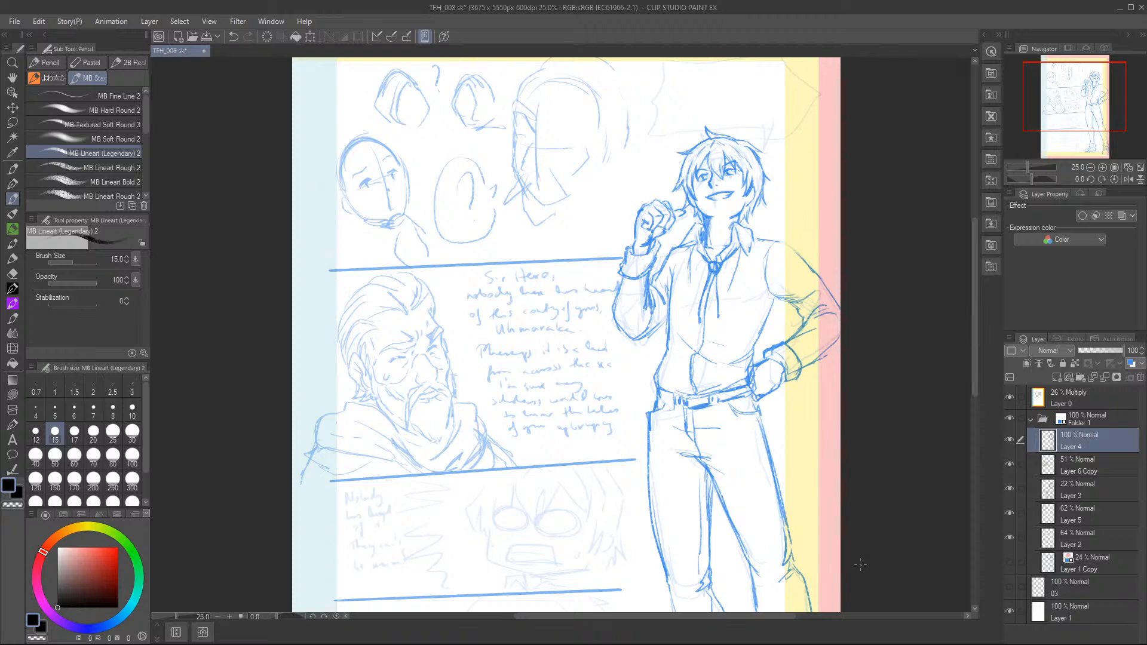
On Layer 4, draw the central and far-side fringe strands of the chibi head in the shouting panel.
{"action": "left_click_drag", "start_coordinate": [1071, 98], "coordinate": [1067, 126]}
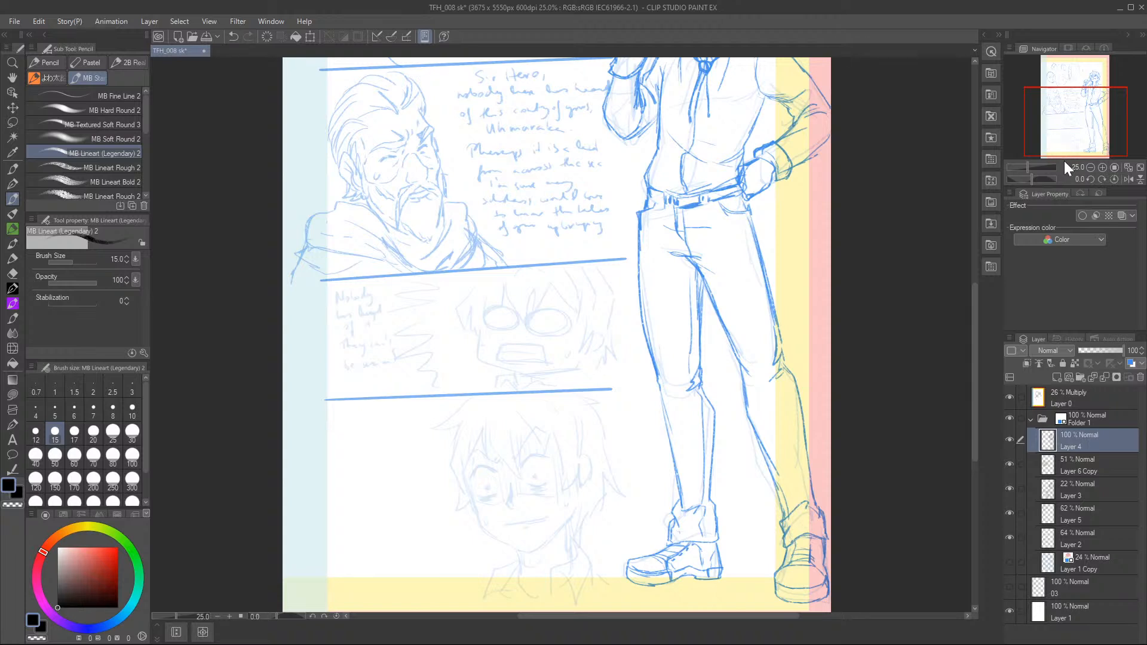
{"action": "left_click", "coordinate": [1103, 166]}
{"action": "left_click", "coordinate": [1102, 167]}
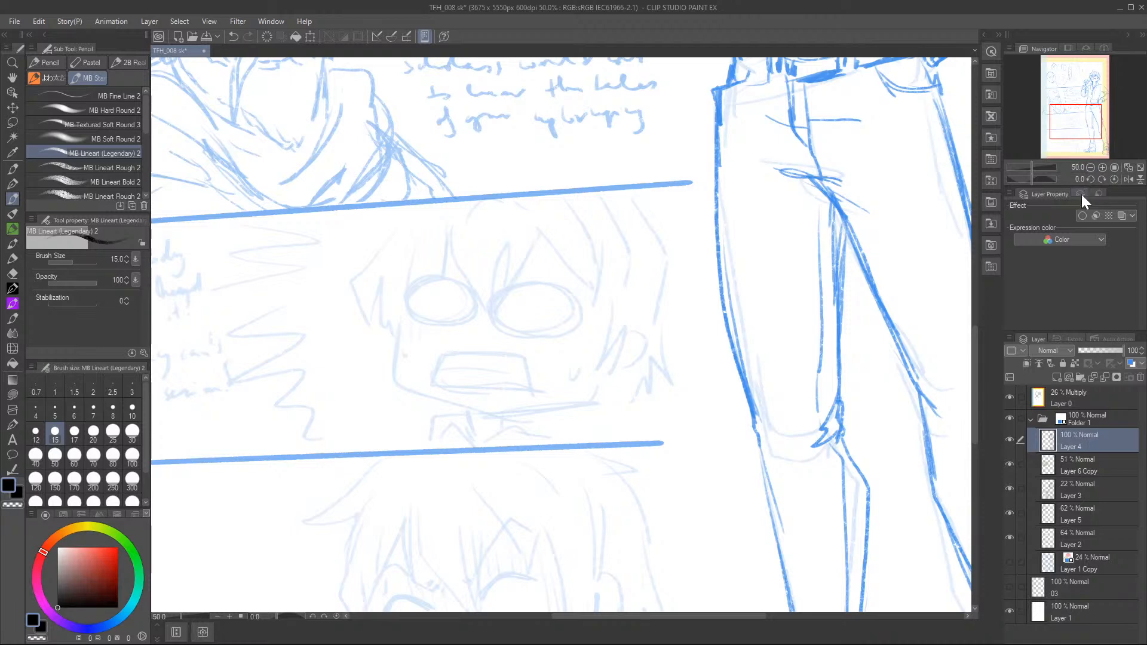
{"action": "left_click_drag", "start_coordinate": [1082, 122], "coordinate": [1078, 128]}
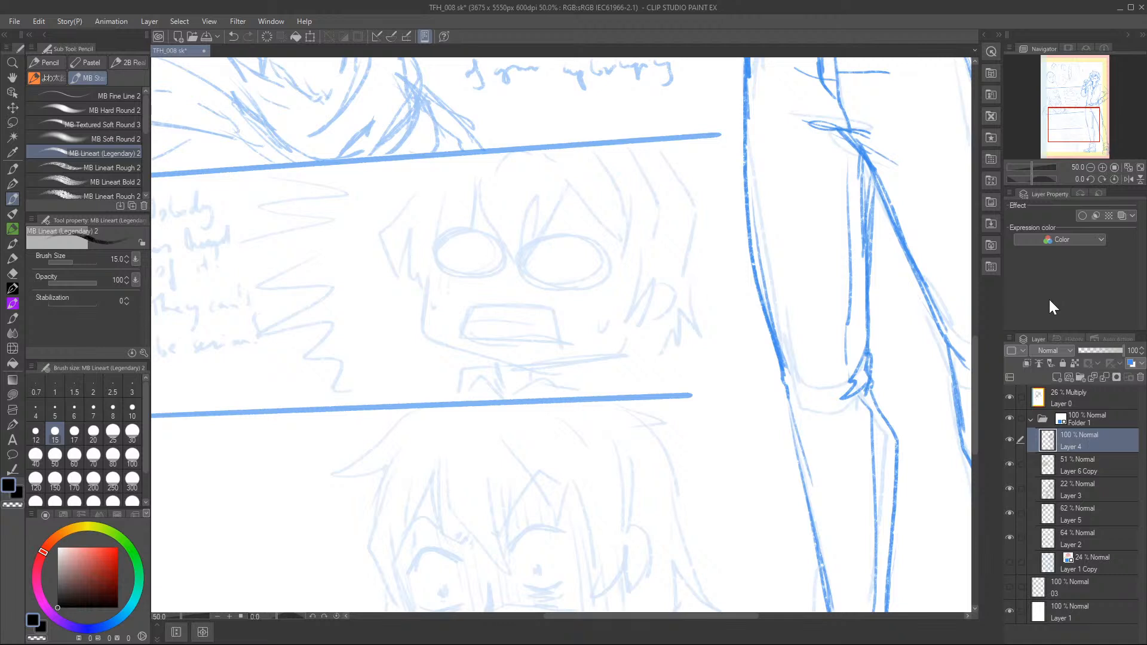
{"action": "mouse_move", "coordinate": [480, 168]}
{"action": "left_mouse_down"}
{"action": "mouse_move", "coordinate": [485, 226]}
{"action": "mouse_move", "coordinate": [515, 251]}
{"action": "mouse_move", "coordinate": [538, 184]}
{"action": "mouse_move", "coordinate": [535, 240]}
{"action": "left_mouse_up"}
{"action": "mouse_move", "coordinate": [535, 242]}
{"action": "left_mouse_down"}
{"action": "mouse_move", "coordinate": [561, 186]}
{"action": "mouse_move", "coordinate": [553, 214]}
{"action": "left_mouse_up"}
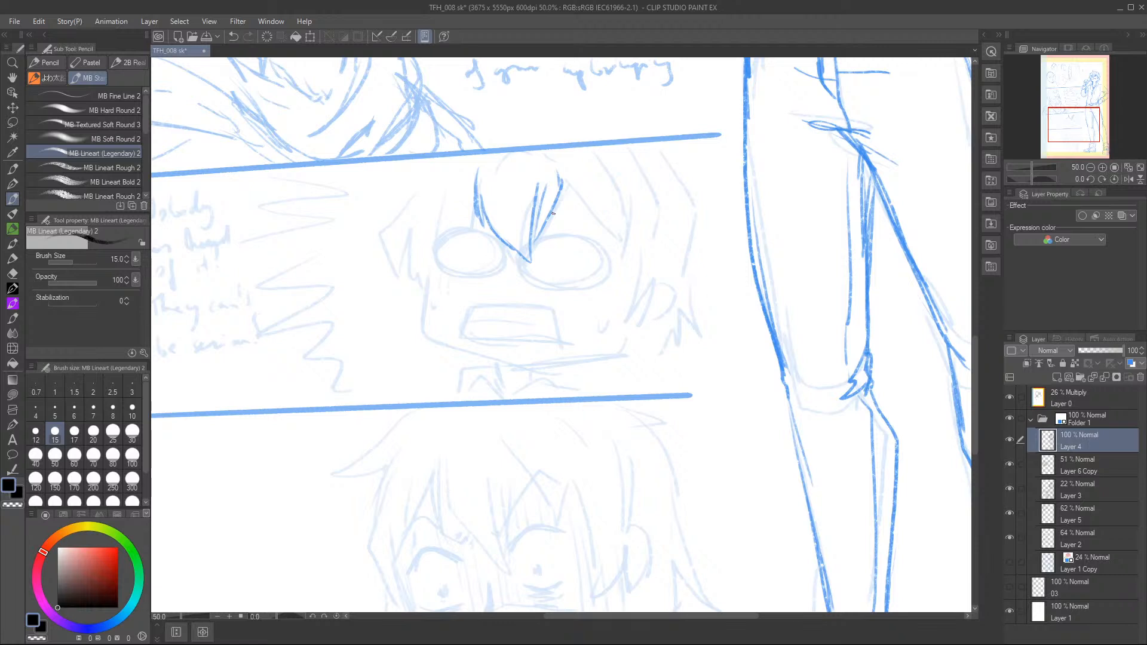
{"action": "left_click_drag", "start_coordinate": [564, 183], "coordinate": [616, 238]}
{"action": "left_click_drag", "start_coordinate": [625, 195], "coordinate": [611, 267]}
Draw the chibi's near-side fringe strands, the flicked outer lock and the hair running down to the cheek.
{"action": "left_click_drag", "start_coordinate": [472, 183], "coordinate": [446, 232]}
{"action": "left_click_drag", "start_coordinate": [452, 190], "coordinate": [435, 283]}
{"action": "mouse_move", "coordinate": [433, 198]}
{"action": "left_mouse_down"}
{"action": "mouse_move", "coordinate": [419, 256]}
{"action": "mouse_move", "coordinate": [416, 243]}
{"action": "left_mouse_up"}
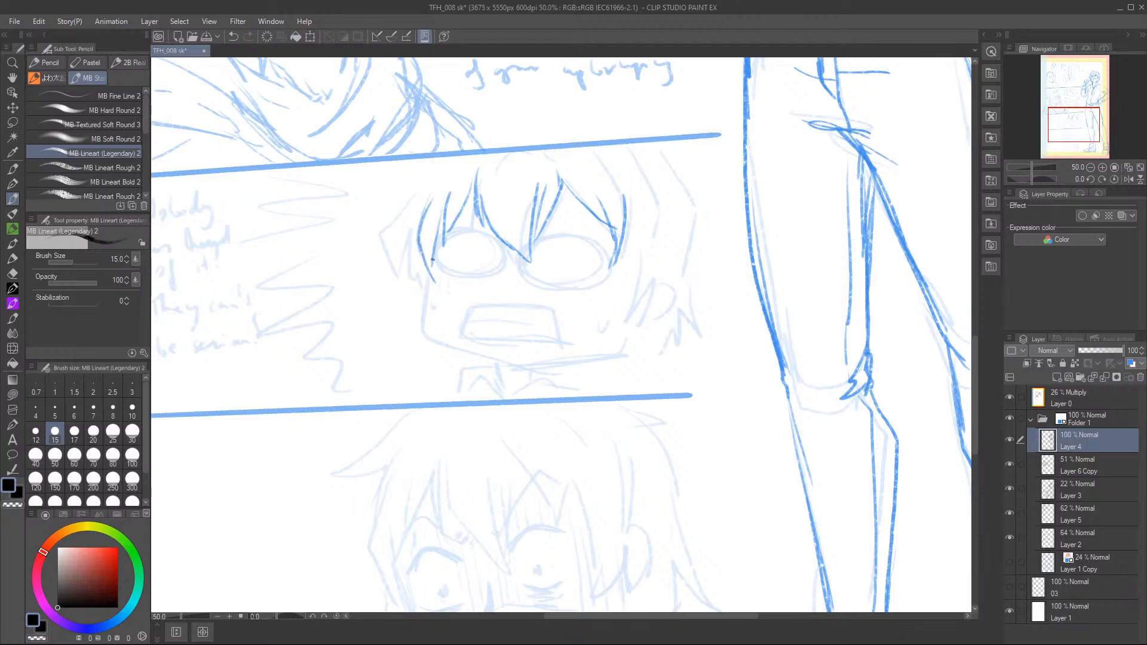
{"action": "left_click_drag", "start_coordinate": [444, 198], "coordinate": [440, 245]}
{"action": "left_click_drag", "start_coordinate": [471, 188], "coordinate": [453, 222]}
{"action": "mouse_move", "coordinate": [421, 158]}
{"action": "left_mouse_down"}
{"action": "mouse_move", "coordinate": [372, 236]}
{"action": "mouse_move", "coordinate": [394, 202]}
{"action": "mouse_move", "coordinate": [418, 271]}
{"action": "left_mouse_up"}
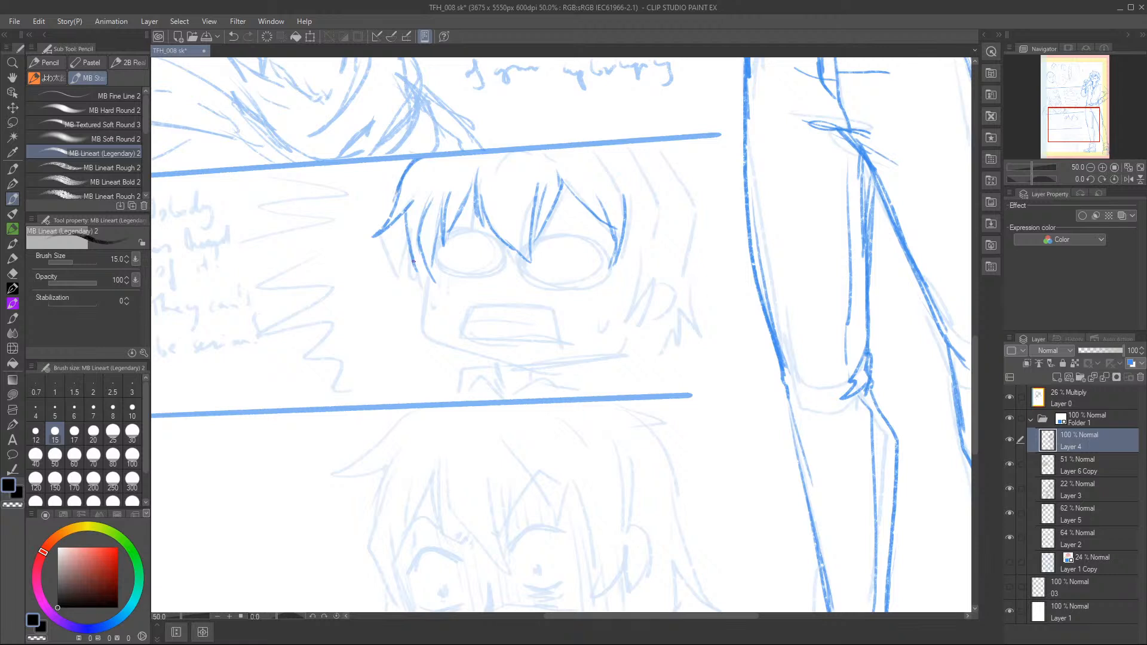
{"action": "mouse_move", "coordinate": [411, 217]}
{"action": "left_mouse_down"}
{"action": "mouse_move", "coordinate": [415, 295]}
{"action": "mouse_move", "coordinate": [429, 312]}
{"action": "left_mouse_up"}
Draw the pointed side locks and ear on the chibi's far side and outline the rounded jaw.
{"action": "left_click_drag", "start_coordinate": [629, 231], "coordinate": [641, 274]}
{"action": "left_click_drag", "start_coordinate": [642, 263], "coordinate": [628, 317]}
{"action": "left_click_drag", "start_coordinate": [630, 316], "coordinate": [655, 281]}
{"action": "mouse_move", "coordinate": [667, 222]}
{"action": "left_mouse_down"}
{"action": "mouse_move", "coordinate": [669, 265]}
{"action": "mouse_move", "coordinate": [646, 320]}
{"action": "left_mouse_up"}
{"action": "left_click_drag", "start_coordinate": [662, 271], "coordinate": [651, 301]}
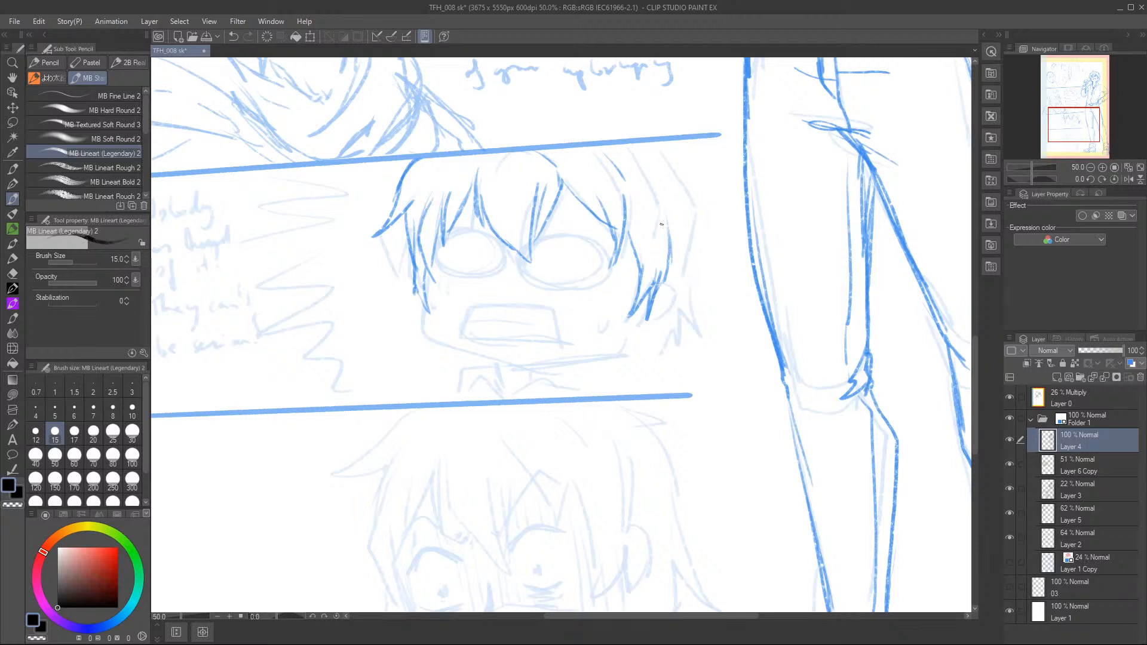
{"action": "mouse_move", "coordinate": [669, 265]}
{"action": "left_mouse_down"}
{"action": "mouse_move", "coordinate": [678, 294]}
{"action": "mouse_move", "coordinate": [665, 309]}
{"action": "left_mouse_up"}
{"action": "mouse_move", "coordinate": [422, 298]}
{"action": "left_mouse_down"}
{"action": "mouse_move", "coordinate": [445, 342]}
{"action": "mouse_move", "coordinate": [504, 365]}
{"action": "mouse_move", "coordinate": [602, 358]}
{"action": "left_mouse_up"}
{"action": "mouse_move", "coordinate": [648, 316]}
{"action": "left_mouse_down"}
{"action": "mouse_move", "coordinate": [579, 362]}
{"action": "mouse_move", "coordinate": [642, 329]}
{"action": "mouse_move", "coordinate": [612, 353]}
{"action": "left_mouse_up"}
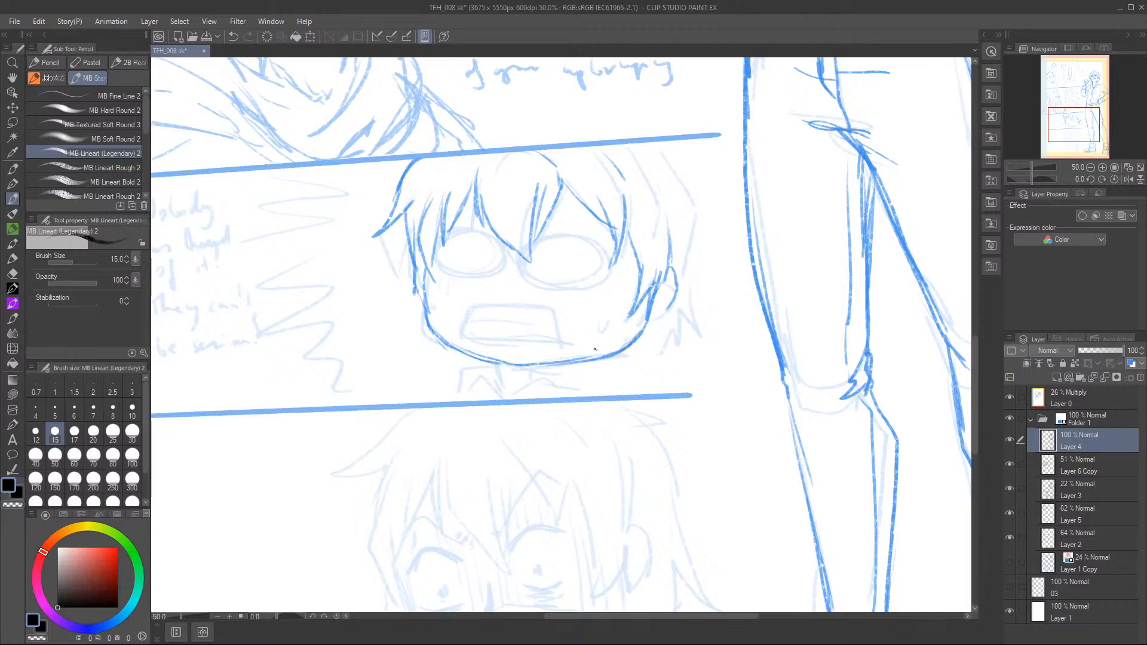
Sketch the chibi's neck and small open collar between the chin and the panel border.
{"action": "mouse_move", "coordinate": [503, 364]}
{"action": "left_mouse_down"}
{"action": "mouse_move", "coordinate": [505, 377]}
{"action": "mouse_move", "coordinate": [543, 377]}
{"action": "mouse_move", "coordinate": [477, 374]}
{"action": "mouse_move", "coordinate": [464, 397]}
{"action": "mouse_move", "coordinate": [500, 394]}
{"action": "left_mouse_up"}
{"action": "mouse_move", "coordinate": [504, 371]}
{"action": "left_mouse_down"}
{"action": "mouse_move", "coordinate": [503, 399]}
{"action": "mouse_move", "coordinate": [481, 397]}
{"action": "left_mouse_up"}
{"action": "mouse_move", "coordinate": [477, 378]}
{"action": "left_mouse_down"}
{"action": "mouse_move", "coordinate": [466, 400]}
{"action": "mouse_move", "coordinate": [505, 400]}
{"action": "left_mouse_up"}
{"action": "left_click_drag", "start_coordinate": [545, 368], "coordinate": [532, 393]}
{"action": "mouse_move", "coordinate": [530, 380]}
{"action": "left_mouse_down"}
{"action": "mouse_move", "coordinate": [531, 396]}
{"action": "mouse_move", "coordinate": [529, 382]}
{"action": "left_mouse_up"}
{"action": "left_click_drag", "start_coordinate": [540, 376], "coordinate": [527, 396]}
{"action": "left_click_drag", "start_coordinate": [544, 365], "coordinate": [573, 373]}
{"action": "mouse_move", "coordinate": [572, 373]}
{"action": "left_mouse_down"}
{"action": "mouse_move", "coordinate": [539, 382]}
{"action": "mouse_move", "coordinate": [545, 391]}
{"action": "mouse_move", "coordinate": [571, 375]}
{"action": "mouse_move", "coordinate": [572, 399]}
{"action": "left_mouse_up"}
Draw the chibi's outer hair silhouette on both sides, the tips below the jaw and inner strands.
{"action": "left_click_drag", "start_coordinate": [669, 145], "coordinate": [695, 183]}
{"action": "left_click_drag", "start_coordinate": [404, 215], "coordinate": [413, 296]}
{"action": "left_click_drag", "start_coordinate": [412, 263], "coordinate": [389, 303]}
{"action": "mouse_move", "coordinate": [684, 146]}
{"action": "left_mouse_down"}
{"action": "mouse_move", "coordinate": [722, 231]}
{"action": "mouse_move", "coordinate": [695, 242]}
{"action": "mouse_move", "coordinate": [671, 309]}
{"action": "left_mouse_up"}
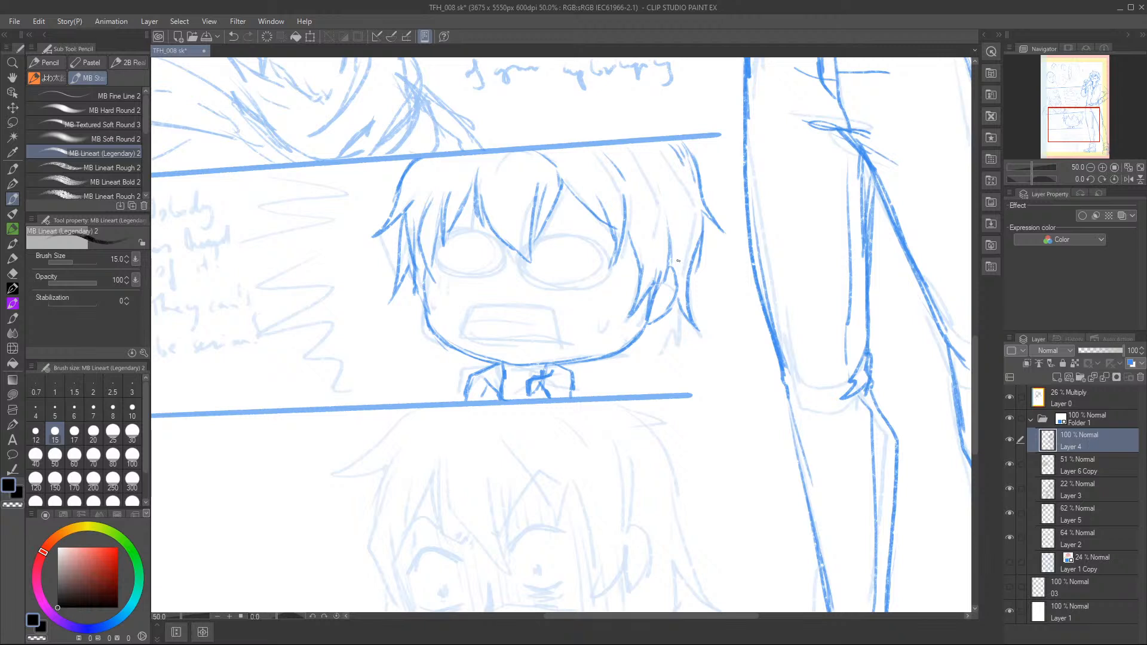
{"action": "left_click_drag", "start_coordinate": [678, 304], "coordinate": [637, 349]}
{"action": "mouse_move", "coordinate": [464, 351]}
{"action": "left_mouse_down"}
{"action": "mouse_move", "coordinate": [452, 361]}
{"action": "mouse_move", "coordinate": [471, 363]}
{"action": "left_mouse_up"}
{"action": "left_click_drag", "start_coordinate": [659, 185], "coordinate": [665, 209]}
{"action": "left_click_drag", "start_coordinate": [655, 176], "coordinate": [663, 216]}
Draw the chibi's blank oval eyes, worried eyebrows, trapezoid shouting mouth and sweat drops.
{"action": "mouse_move", "coordinate": [479, 231]}
{"action": "left_mouse_down"}
{"action": "mouse_move", "coordinate": [461, 233]}
{"action": "mouse_move", "coordinate": [505, 259]}
{"action": "mouse_move", "coordinate": [494, 274]}
{"action": "mouse_move", "coordinate": [451, 239]}
{"action": "left_mouse_up"}
{"action": "mouse_move", "coordinate": [586, 241]}
{"action": "left_mouse_down"}
{"action": "mouse_move", "coordinate": [603, 275]}
{"action": "mouse_move", "coordinate": [529, 254]}
{"action": "mouse_move", "coordinate": [605, 246]}
{"action": "mouse_move", "coordinate": [562, 281]}
{"action": "mouse_move", "coordinate": [570, 233]}
{"action": "mouse_move", "coordinate": [612, 252]}
{"action": "left_mouse_up"}
{"action": "left_click_drag", "start_coordinate": [491, 218], "coordinate": [578, 210]}
{"action": "left_click_drag", "start_coordinate": [478, 214], "coordinate": [487, 220]}
{"action": "mouse_move", "coordinate": [465, 336]}
{"action": "left_mouse_down"}
{"action": "mouse_move", "coordinate": [505, 309]}
{"action": "mouse_move", "coordinate": [548, 308]}
{"action": "mouse_move", "coordinate": [564, 332]}
{"action": "mouse_move", "coordinate": [513, 310]}
{"action": "mouse_move", "coordinate": [479, 311]}
{"action": "mouse_move", "coordinate": [467, 332]}
{"action": "mouse_move", "coordinate": [574, 344]}
{"action": "left_mouse_up"}
{"action": "left_click_drag", "start_coordinate": [556, 316], "coordinate": [570, 343]}
{"action": "mouse_move", "coordinate": [476, 323]}
{"action": "left_mouse_down"}
{"action": "mouse_move", "coordinate": [559, 323]}
{"action": "mouse_move", "coordinate": [471, 320]}
{"action": "mouse_move", "coordinate": [502, 320]}
{"action": "left_mouse_up"}
{"action": "left_click_drag", "start_coordinate": [444, 267], "coordinate": [460, 298]}
{"action": "left_click_drag", "start_coordinate": [628, 298], "coordinate": [619, 326]}
{"action": "left_click_drag", "start_coordinate": [485, 225], "coordinate": [496, 230]}
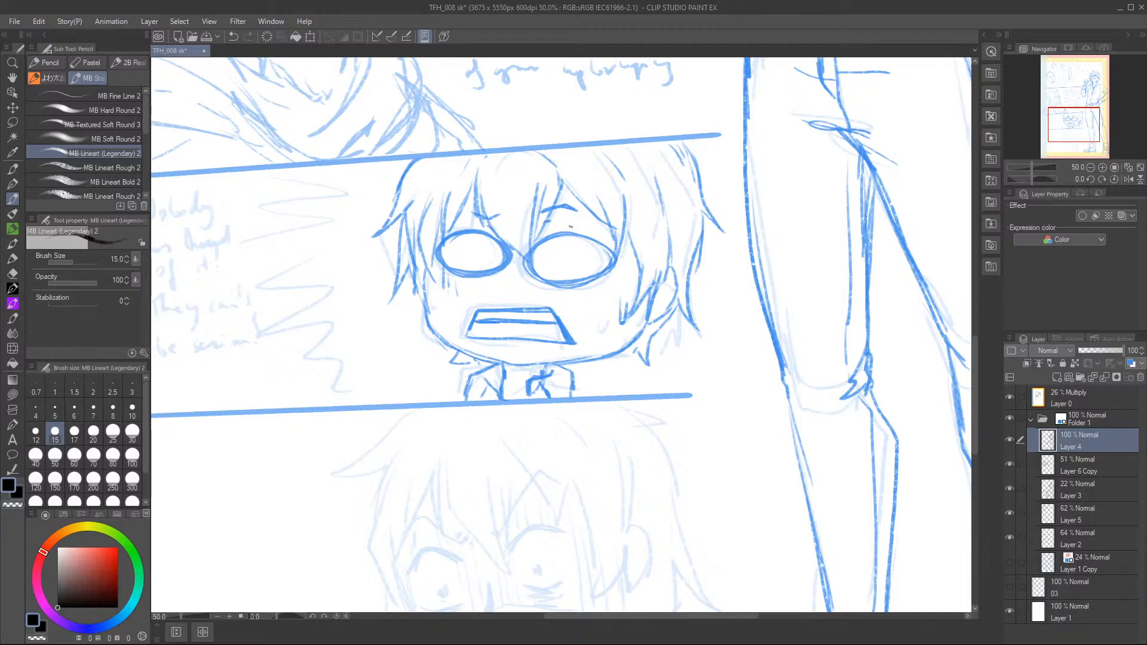
Reinforce the chibi's near-side locks, shade the neck under the chin and touch up the lower hair tips.
{"action": "left_click_drag", "start_coordinate": [435, 246], "coordinate": [425, 274]}
{"action": "left_click_drag", "start_coordinate": [439, 220], "coordinate": [430, 281]}
{"action": "left_click_drag", "start_coordinate": [423, 271], "coordinate": [417, 306]}
{"action": "mouse_move", "coordinate": [508, 377]}
{"action": "left_mouse_down"}
{"action": "mouse_move", "coordinate": [561, 350]}
{"action": "mouse_move", "coordinate": [506, 366]}
{"action": "mouse_move", "coordinate": [526, 366]}
{"action": "mouse_move", "coordinate": [516, 377]}
{"action": "mouse_move", "coordinate": [505, 369]}
{"action": "mouse_move", "coordinate": [538, 370]}
{"action": "left_mouse_up"}
{"action": "left_click_drag", "start_coordinate": [531, 362], "coordinate": [548, 366]}
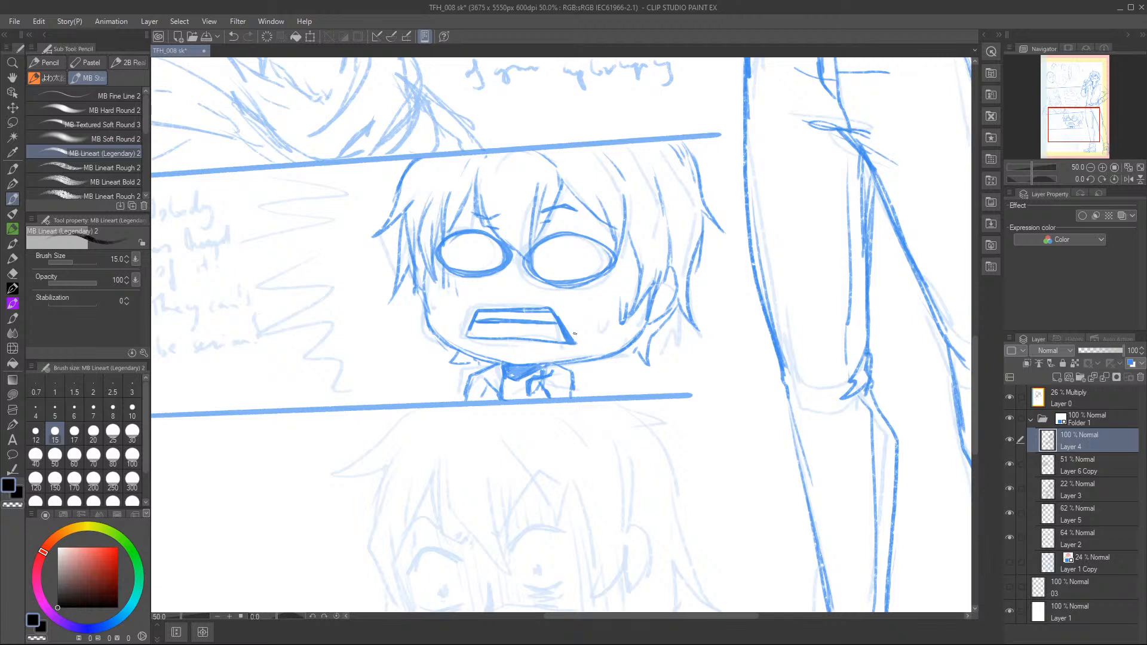
{"action": "left_click_drag", "start_coordinate": [636, 345], "coordinate": [622, 362]}
{"action": "left_click_drag", "start_coordinate": [458, 349], "coordinate": [471, 359]}
In the bottom panel, draw the face's nose, uneasy closed mouth, lower-lip mark and sweat drops.
{"action": "left_click_drag", "start_coordinate": [1075, 120], "coordinate": [1065, 130]}
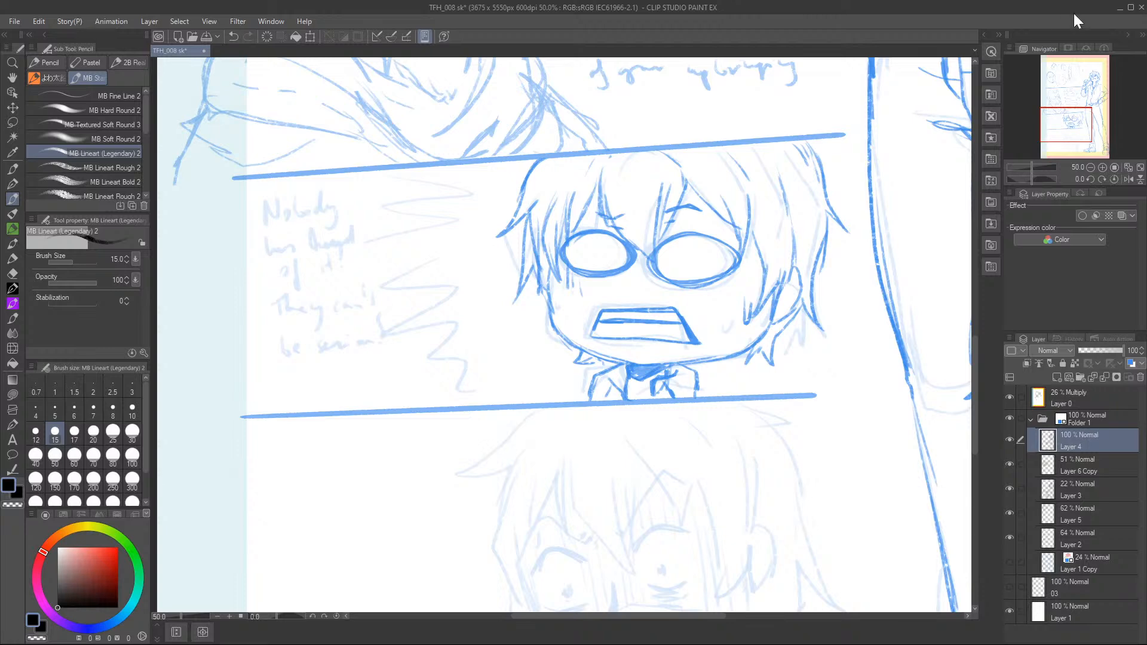
{"action": "left_click_drag", "start_coordinate": [1079, 127], "coordinate": [1081, 141]}
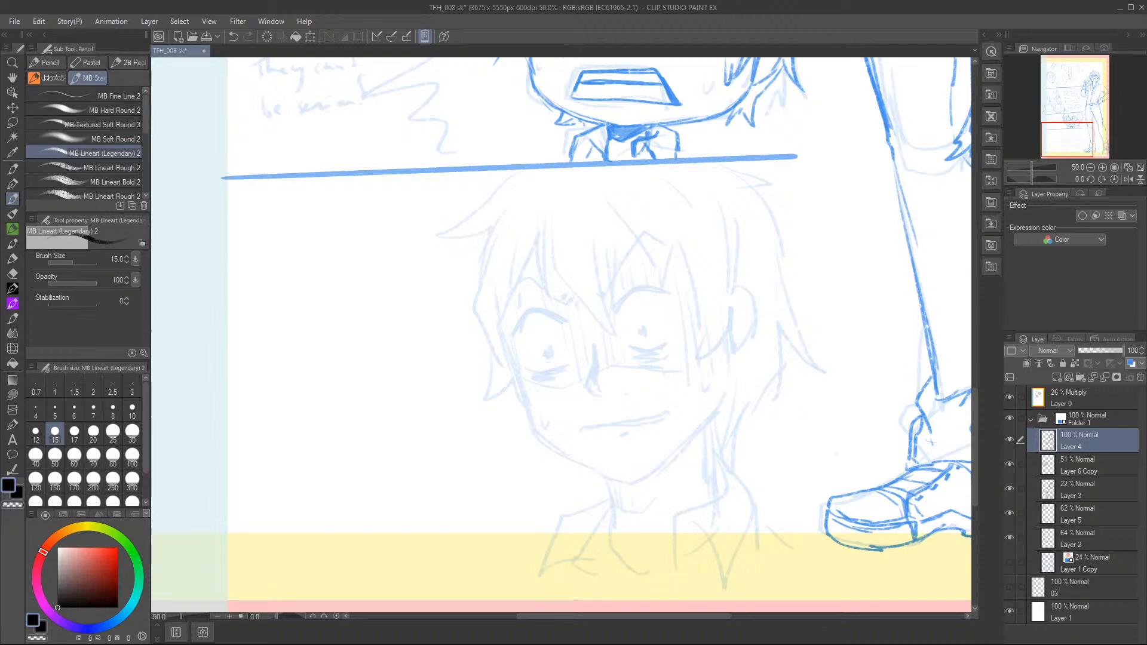
{"action": "mouse_move", "coordinate": [590, 348]}
{"action": "left_mouse_down"}
{"action": "mouse_move", "coordinate": [584, 389]}
{"action": "mouse_move", "coordinate": [614, 392]}
{"action": "left_mouse_up"}
{"action": "left_click_drag", "start_coordinate": [591, 427], "coordinate": [583, 429]}
{"action": "mouse_move", "coordinate": [645, 417]}
{"action": "left_mouse_down"}
{"action": "mouse_move", "coordinate": [613, 424]}
{"action": "mouse_move", "coordinate": [665, 413]}
{"action": "mouse_move", "coordinate": [588, 429]}
{"action": "mouse_move", "coordinate": [664, 412]}
{"action": "mouse_move", "coordinate": [627, 434]}
{"action": "left_mouse_up"}
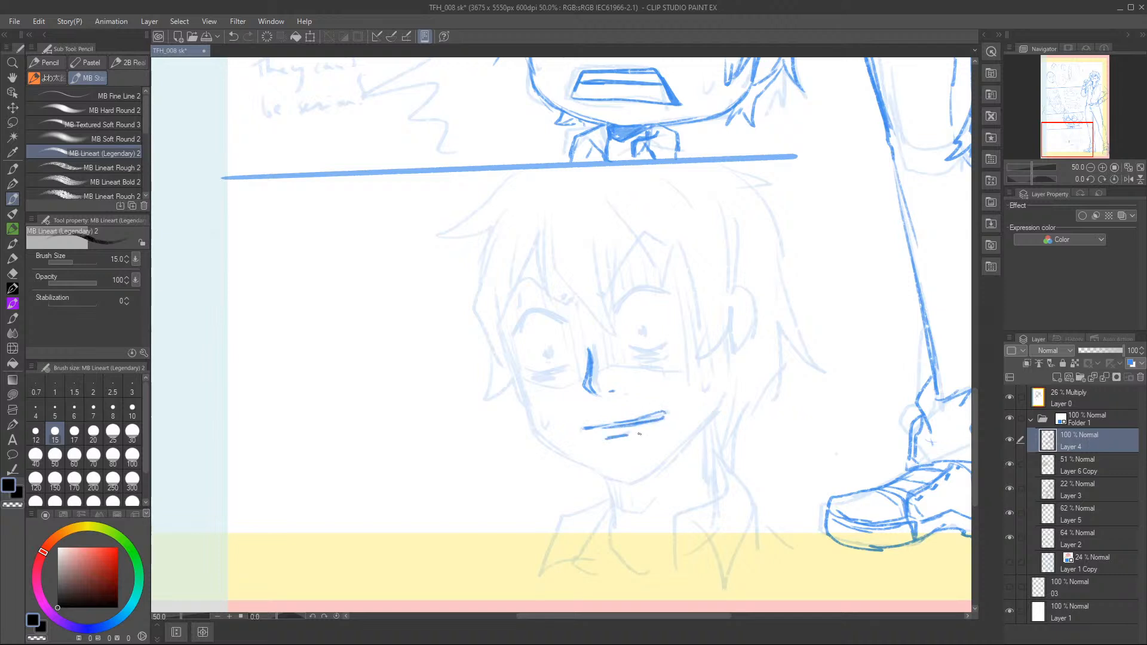
{"action": "left_click_drag", "start_coordinate": [685, 384], "coordinate": [687, 393]}
{"action": "left_click_drag", "start_coordinate": [541, 421], "coordinate": [546, 430]}
Draw the bottom-panel character's central and far-side fringe as pointed strands between the eyes and over the temple.
{"action": "mouse_move", "coordinate": [553, 201]}
{"action": "left_mouse_down"}
{"action": "mouse_move", "coordinate": [554, 259]}
{"action": "mouse_move", "coordinate": [614, 332]}
{"action": "left_mouse_up"}
{"action": "left_click_drag", "start_coordinate": [614, 332], "coordinate": [594, 233]}
{"action": "left_click_drag", "start_coordinate": [608, 243], "coordinate": [609, 314]}
{"action": "left_click_drag", "start_coordinate": [621, 262], "coordinate": [617, 297]}
{"action": "left_click_drag", "start_coordinate": [622, 228], "coordinate": [611, 316]}
{"action": "left_click_drag", "start_coordinate": [616, 206], "coordinate": [668, 296]}
{"action": "mouse_move", "coordinate": [653, 234]}
{"action": "left_mouse_down"}
{"action": "mouse_move", "coordinate": [669, 305]}
{"action": "mouse_move", "coordinate": [704, 326]}
{"action": "left_mouse_up"}
{"action": "mouse_move", "coordinate": [703, 280]}
{"action": "left_mouse_down"}
{"action": "mouse_move", "coordinate": [710, 312]}
{"action": "mouse_move", "coordinate": [703, 362]}
{"action": "left_mouse_up"}
{"action": "left_click_drag", "start_coordinate": [716, 320], "coordinate": [692, 376]}
{"action": "left_click_drag", "start_coordinate": [723, 322], "coordinate": [696, 377]}
{"action": "left_click_drag", "start_coordinate": [739, 281], "coordinate": [716, 351]}
Draw the near-side fringe strands and the outer lock framing the bottom-panel character's cheek.
{"action": "left_click_drag", "start_coordinate": [550, 216], "coordinate": [545, 296]}
{"action": "mouse_move", "coordinate": [542, 197]}
{"action": "left_mouse_down"}
{"action": "mouse_move", "coordinate": [529, 250]}
{"action": "mouse_move", "coordinate": [530, 239]}
{"action": "mouse_move", "coordinate": [547, 298]}
{"action": "left_mouse_up"}
{"action": "left_click_drag", "start_coordinate": [531, 245], "coordinate": [503, 338]}
{"action": "mouse_move", "coordinate": [499, 268]}
{"action": "left_mouse_down"}
{"action": "mouse_move", "coordinate": [508, 355]}
{"action": "mouse_move", "coordinate": [500, 316]}
{"action": "left_mouse_up"}
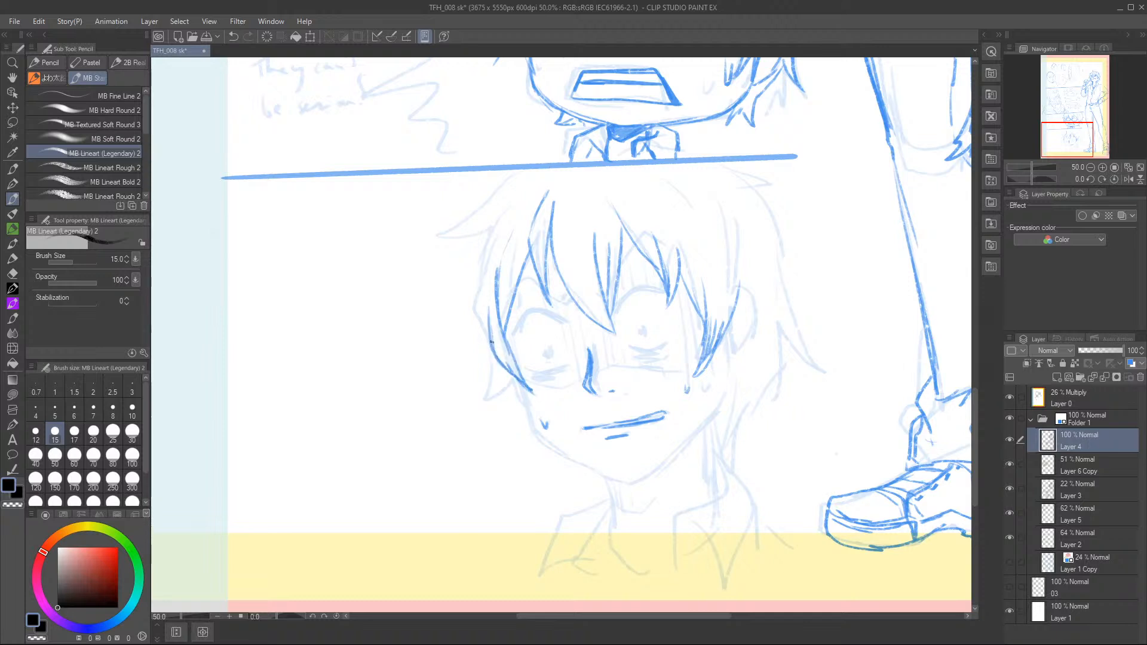
{"action": "mouse_move", "coordinate": [491, 226]}
{"action": "left_mouse_down"}
{"action": "mouse_move", "coordinate": [456, 333]}
{"action": "mouse_move", "coordinate": [479, 304]}
{"action": "left_mouse_up"}
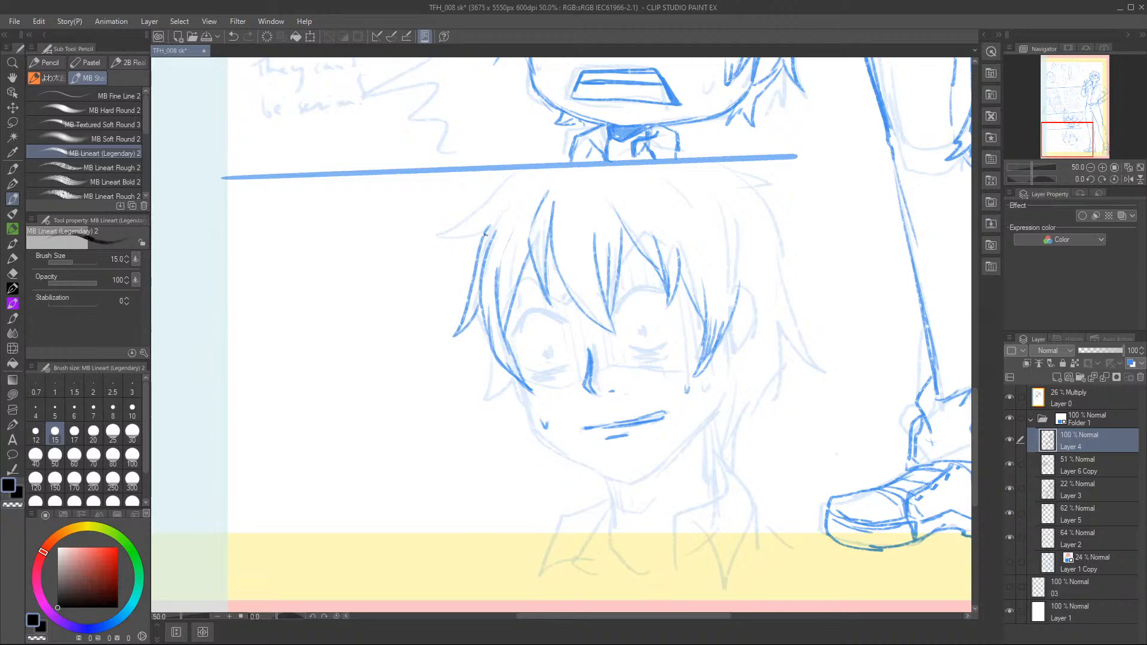
Outline the crown of the hair with a flicked tuft on the near side and curved strands along the top.
{"action": "left_click_drag", "start_coordinate": [530, 169], "coordinate": [478, 220]}
{"action": "left_click_drag", "start_coordinate": [516, 172], "coordinate": [439, 252]}
{"action": "mouse_move", "coordinate": [440, 254]}
{"action": "left_mouse_down"}
{"action": "mouse_move", "coordinate": [474, 232]}
{"action": "mouse_move", "coordinate": [439, 251]}
{"action": "left_mouse_up"}
{"action": "left_click_drag", "start_coordinate": [709, 189], "coordinate": [737, 267]}
{"action": "left_click_drag", "start_coordinate": [641, 163], "coordinate": [697, 220]}
{"action": "left_click_drag", "start_coordinate": [585, 167], "coordinate": [580, 180]}
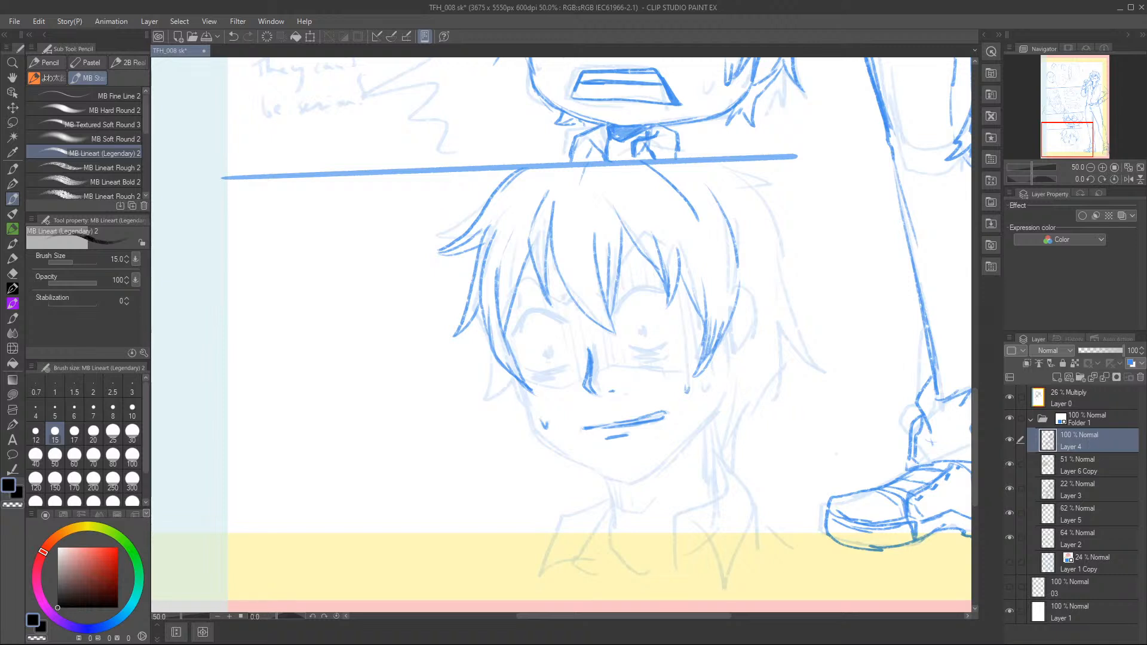
Outline the bottom-panel character's cheek, chin and jaw and draw both sides of the neck.
{"action": "mouse_move", "coordinate": [485, 356]}
{"action": "left_mouse_down"}
{"action": "mouse_move", "coordinate": [486, 402]}
{"action": "mouse_move", "coordinate": [505, 366]}
{"action": "mouse_move", "coordinate": [496, 395]}
{"action": "mouse_move", "coordinate": [515, 390]}
{"action": "mouse_move", "coordinate": [511, 372]}
{"action": "mouse_move", "coordinate": [538, 431]}
{"action": "mouse_move", "coordinate": [533, 418]}
{"action": "mouse_move", "coordinate": [569, 460]}
{"action": "mouse_move", "coordinate": [546, 443]}
{"action": "mouse_move", "coordinate": [611, 481]}
{"action": "left_mouse_up"}
{"action": "left_click_drag", "start_coordinate": [609, 479], "coordinate": [630, 486]}
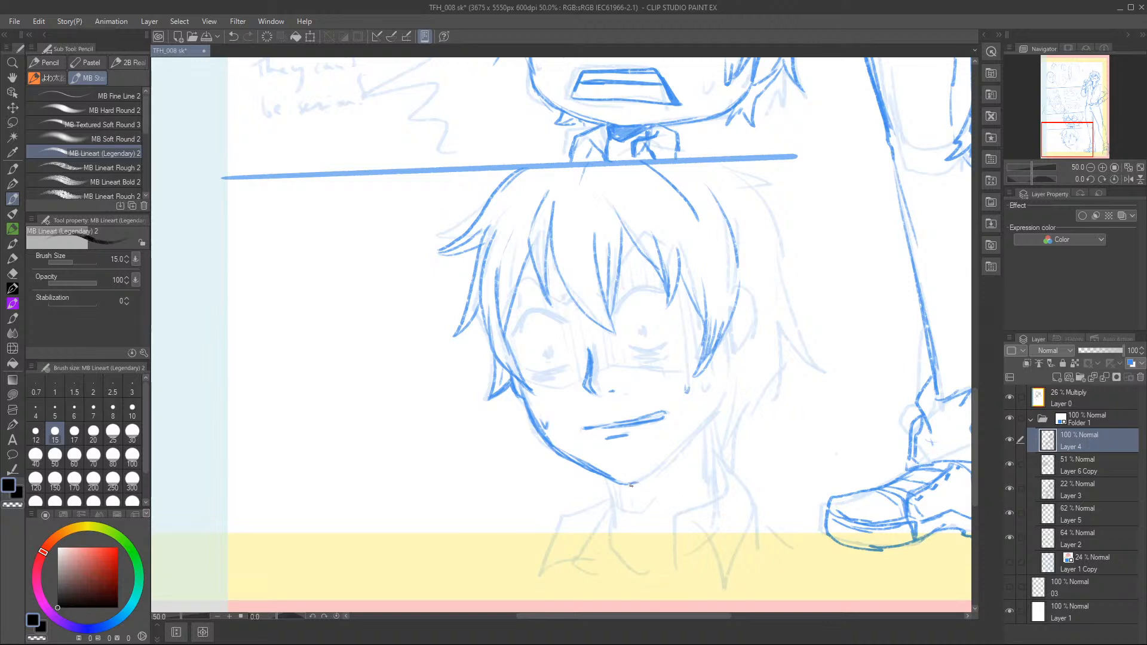
{"action": "left_click_drag", "start_coordinate": [638, 481], "coordinate": [687, 444]}
{"action": "mouse_move", "coordinate": [725, 345]}
{"action": "left_mouse_down"}
{"action": "mouse_move", "coordinate": [719, 400]}
{"action": "mouse_move", "coordinate": [661, 463]}
{"action": "mouse_move", "coordinate": [720, 395]}
{"action": "mouse_move", "coordinate": [708, 422]}
{"action": "left_mouse_up"}
{"action": "left_click_drag", "start_coordinate": [715, 412], "coordinate": [714, 485]}
{"action": "mouse_move", "coordinate": [714, 459]}
{"action": "left_mouse_down"}
{"action": "mouse_move", "coordinate": [713, 425]}
{"action": "mouse_move", "coordinate": [713, 486]}
{"action": "left_mouse_up"}
{"action": "left_click_drag", "start_coordinate": [607, 477], "coordinate": [612, 531]}
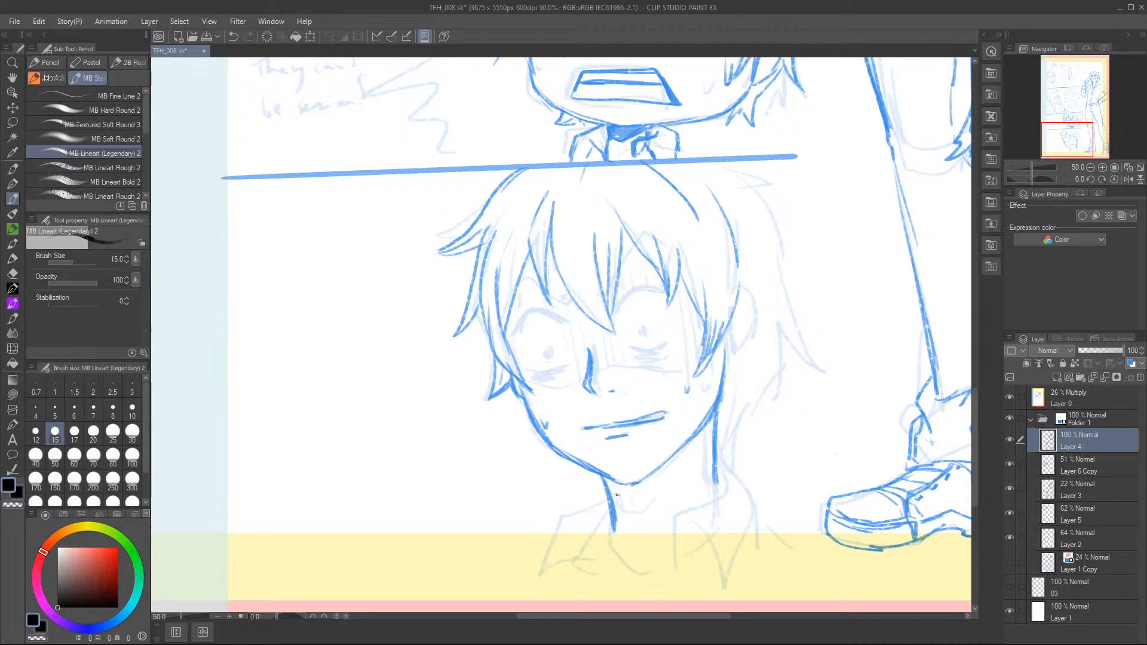
Draw the ear with its inner fold and the hair strands behind the neck below it.
{"action": "mouse_move", "coordinate": [740, 292]}
{"action": "left_mouse_down"}
{"action": "mouse_move", "coordinate": [750, 343]}
{"action": "mouse_move", "coordinate": [746, 307]}
{"action": "mouse_move", "coordinate": [737, 364]}
{"action": "mouse_move", "coordinate": [723, 369]}
{"action": "mouse_move", "coordinate": [751, 332]}
{"action": "mouse_move", "coordinate": [723, 373]}
{"action": "left_mouse_up"}
{"action": "mouse_move", "coordinate": [729, 324]}
{"action": "left_mouse_down"}
{"action": "mouse_move", "coordinate": [724, 375]}
{"action": "mouse_move", "coordinate": [738, 345]}
{"action": "mouse_move", "coordinate": [730, 354]}
{"action": "left_mouse_up"}
{"action": "mouse_move", "coordinate": [739, 341]}
{"action": "left_mouse_down"}
{"action": "mouse_move", "coordinate": [727, 359]}
{"action": "mouse_move", "coordinate": [737, 342]}
{"action": "left_mouse_up"}
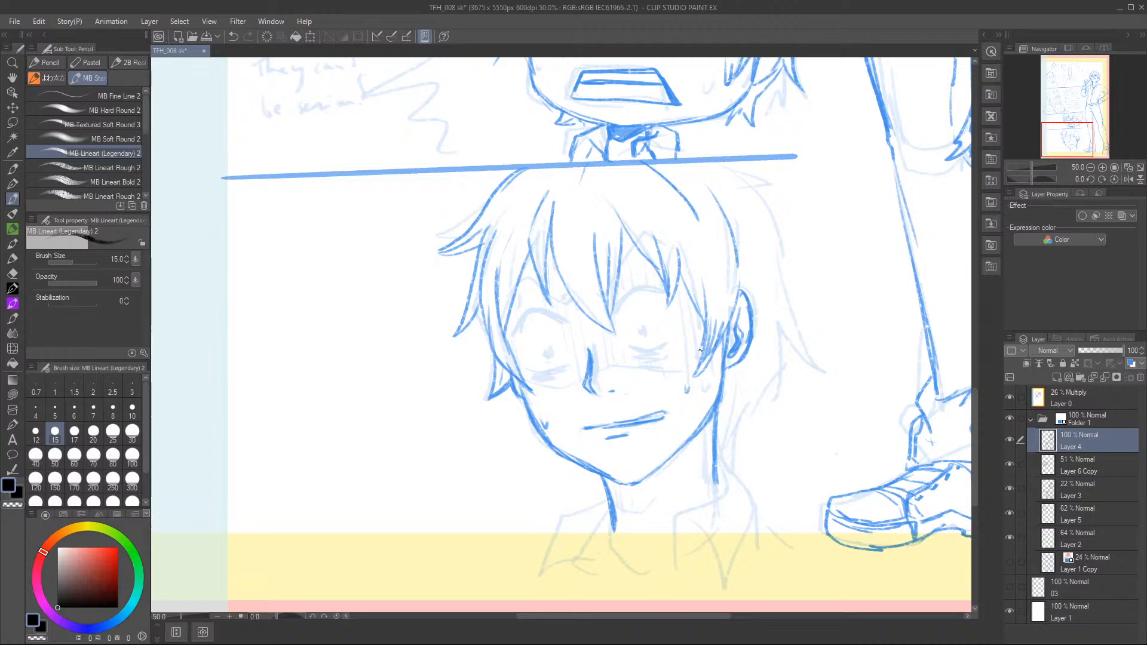
{"action": "left_click_drag", "start_coordinate": [718, 430], "coordinate": [733, 455]}
{"action": "mouse_move", "coordinate": [731, 395]}
{"action": "left_mouse_down"}
{"action": "mouse_move", "coordinate": [733, 454]}
{"action": "mouse_move", "coordinate": [727, 442]}
{"action": "left_mouse_up"}
{"action": "left_click_drag", "start_coordinate": [740, 406], "coordinate": [730, 429]}
{"action": "left_click_drag", "start_coordinate": [751, 374], "coordinate": [732, 425]}
Draw the far-side outer hair with a tuft at the crown, a long flicked lock and pointed ends behind the ear.
{"action": "mouse_move", "coordinate": [742, 161]}
{"action": "left_mouse_down"}
{"action": "mouse_move", "coordinate": [796, 179]}
{"action": "mouse_move", "coordinate": [788, 188]}
{"action": "left_mouse_up"}
{"action": "left_click_drag", "start_coordinate": [749, 163], "coordinate": [790, 177]}
{"action": "mouse_move", "coordinate": [738, 170]}
{"action": "left_mouse_down"}
{"action": "mouse_move", "coordinate": [774, 227]}
{"action": "mouse_move", "coordinate": [783, 274]}
{"action": "mouse_move", "coordinate": [819, 324]}
{"action": "left_mouse_up"}
{"action": "left_click_drag", "start_coordinate": [777, 293], "coordinate": [767, 406]}
{"action": "mouse_move", "coordinate": [754, 378]}
{"action": "left_mouse_down"}
{"action": "mouse_move", "coordinate": [780, 411]}
{"action": "mouse_move", "coordinate": [771, 406]}
{"action": "left_mouse_up"}
{"action": "left_click_drag", "start_coordinate": [747, 359], "coordinate": [762, 390]}
{"action": "mouse_move", "coordinate": [754, 354]}
{"action": "left_mouse_down"}
{"action": "mouse_move", "coordinate": [770, 400]}
{"action": "mouse_move", "coordinate": [750, 409]}
{"action": "left_mouse_up"}
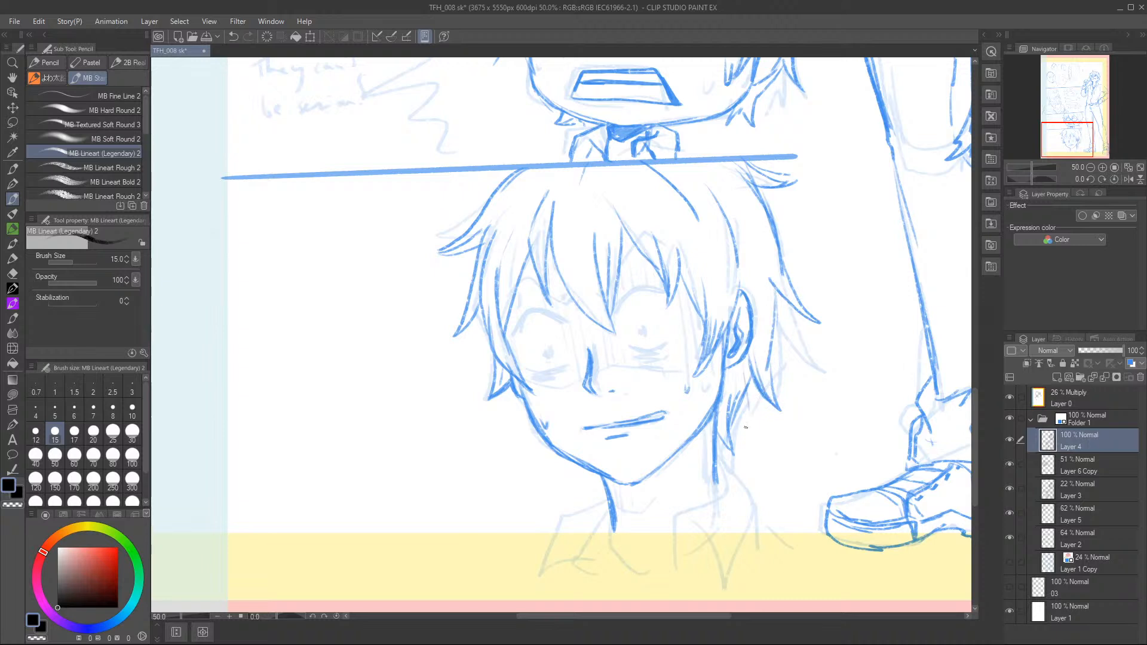
Add hair tips beside the near side of the neck and draw both angled eyebrows.
{"action": "mouse_move", "coordinate": [572, 462]}
{"action": "left_mouse_down"}
{"action": "mouse_move", "coordinate": [575, 486]}
{"action": "mouse_move", "coordinate": [575, 463]}
{"action": "mouse_move", "coordinate": [603, 501]}
{"action": "left_mouse_up"}
{"action": "left_click_drag", "start_coordinate": [596, 477], "coordinate": [601, 496]}
{"action": "left_click_drag", "start_coordinate": [595, 475], "coordinate": [602, 499]}
{"action": "left_click_drag", "start_coordinate": [511, 293], "coordinate": [572, 301]}
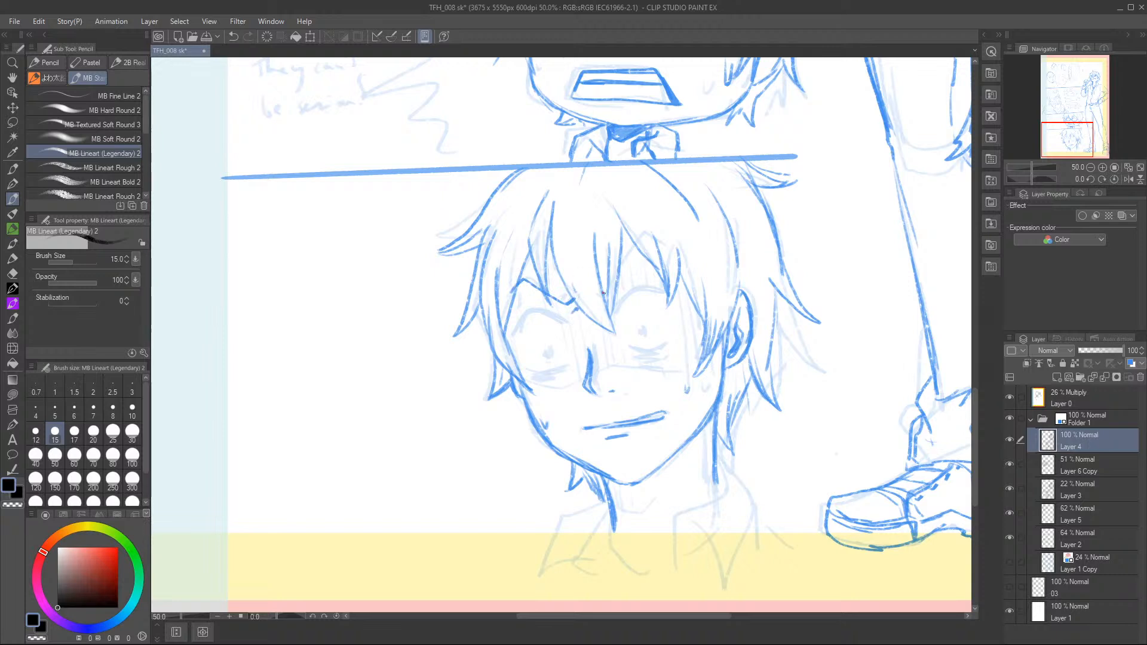
{"action": "mouse_move", "coordinate": [611, 291]}
{"action": "left_mouse_down"}
{"action": "mouse_move", "coordinate": [664, 250]}
{"action": "mouse_move", "coordinate": [652, 253]}
{"action": "left_mouse_up"}
Draw the pointed shirt collar flap on the far side of the bottom-panel character's neck.
{"action": "mouse_move", "coordinate": [726, 477]}
{"action": "left_mouse_down"}
{"action": "mouse_move", "coordinate": [693, 506]}
{"action": "mouse_move", "coordinate": [673, 568]}
{"action": "mouse_move", "coordinate": [681, 505]}
{"action": "mouse_move", "coordinate": [724, 584]}
{"action": "mouse_move", "coordinate": [720, 490]}
{"action": "mouse_move", "coordinate": [748, 474]}
{"action": "mouse_move", "coordinate": [757, 515]}
{"action": "left_mouse_up"}
{"action": "mouse_move", "coordinate": [714, 568]}
{"action": "left_mouse_down"}
{"action": "mouse_move", "coordinate": [760, 533]}
{"action": "mouse_move", "coordinate": [754, 552]}
{"action": "left_mouse_up"}
{"action": "left_click_drag", "start_coordinate": [686, 528], "coordinate": [696, 545]}
Draw the near-side collar flap and the open shirt front converging in a V at the page's lower edge.
{"action": "left_click_drag", "start_coordinate": [1068, 127], "coordinate": [1068, 136]}
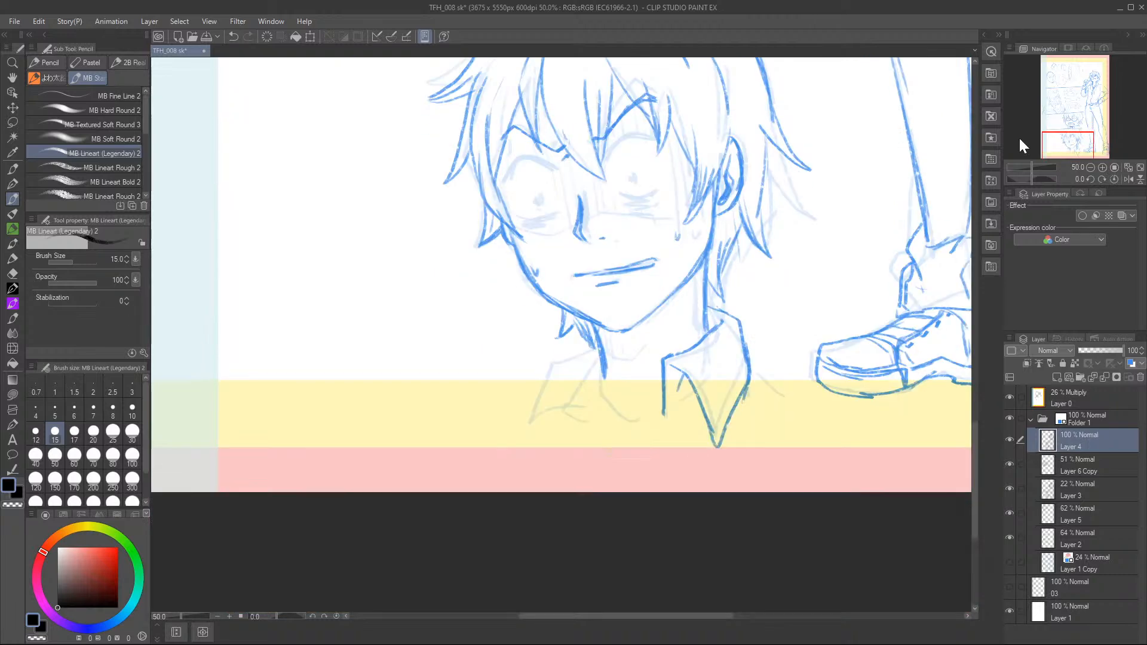
{"action": "key", "text": "c"}
{"action": "mouse_move", "coordinate": [663, 412]}
{"action": "left_mouse_down"}
{"action": "mouse_move", "coordinate": [634, 438]}
{"action": "mouse_move", "coordinate": [647, 483]}
{"action": "left_mouse_up"}
{"action": "left_click_drag", "start_coordinate": [600, 357], "coordinate": [584, 412]}
{"action": "mouse_move", "coordinate": [600, 358]}
{"action": "left_mouse_down"}
{"action": "mouse_move", "coordinate": [586, 397]}
{"action": "mouse_move", "coordinate": [595, 452]}
{"action": "left_mouse_up"}
{"action": "mouse_move", "coordinate": [588, 336]}
{"action": "left_mouse_down"}
{"action": "mouse_move", "coordinate": [550, 357]}
{"action": "mouse_move", "coordinate": [518, 410]}
{"action": "mouse_move", "coordinate": [557, 443]}
{"action": "left_mouse_up"}
{"action": "mouse_move", "coordinate": [546, 389]}
{"action": "left_mouse_down"}
{"action": "mouse_move", "coordinate": [549, 452]}
{"action": "mouse_move", "coordinate": [597, 481]}
{"action": "left_mouse_up"}
{"action": "left_click_drag", "start_coordinate": [586, 416], "coordinate": [624, 489]}
{"action": "left_click_drag", "start_coordinate": [595, 444], "coordinate": [631, 491]}
{"action": "left_click_drag", "start_coordinate": [638, 442], "coordinate": [621, 490]}
{"action": "left_click_drag", "start_coordinate": [587, 461], "coordinate": [615, 487]}
{"action": "left_click_drag", "start_coordinate": [521, 394], "coordinate": [550, 442]}
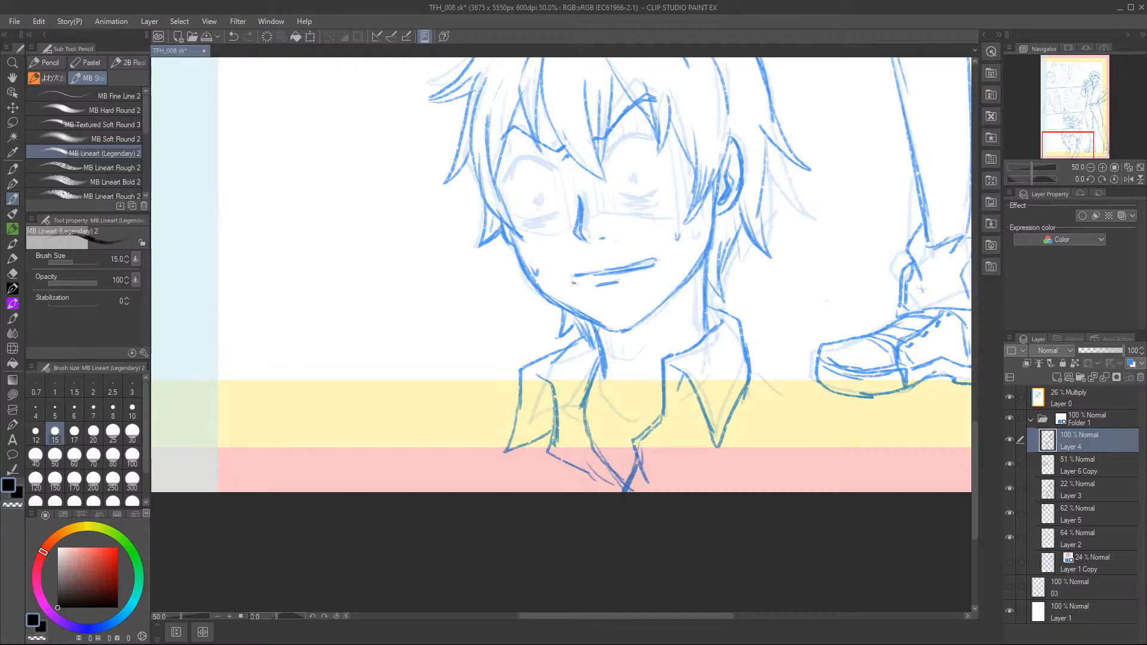
Add neck and collarbone marks, darken the V of the shirt opening and draw the far shoulder line.
{"action": "mouse_move", "coordinate": [603, 371]}
{"action": "left_mouse_down"}
{"action": "mouse_move", "coordinate": [597, 426]}
{"action": "mouse_move", "coordinate": [630, 446]}
{"action": "left_mouse_up"}
{"action": "left_click_drag", "start_coordinate": [689, 289], "coordinate": [684, 323]}
{"action": "left_click_drag", "start_coordinate": [606, 416], "coordinate": [610, 437]}
{"action": "left_click_drag", "start_coordinate": [675, 452], "coordinate": [695, 446]}
{"action": "mouse_move", "coordinate": [750, 366]}
{"action": "left_mouse_down"}
{"action": "mouse_move", "coordinate": [754, 399]}
{"action": "mouse_move", "coordinate": [647, 482]}
{"action": "left_mouse_up"}
{"action": "left_click_drag", "start_coordinate": [576, 457], "coordinate": [615, 491]}
{"action": "left_click_drag", "start_coordinate": [696, 431], "coordinate": [647, 492]}
{"action": "left_click_drag", "start_coordinate": [756, 376], "coordinate": [908, 441]}
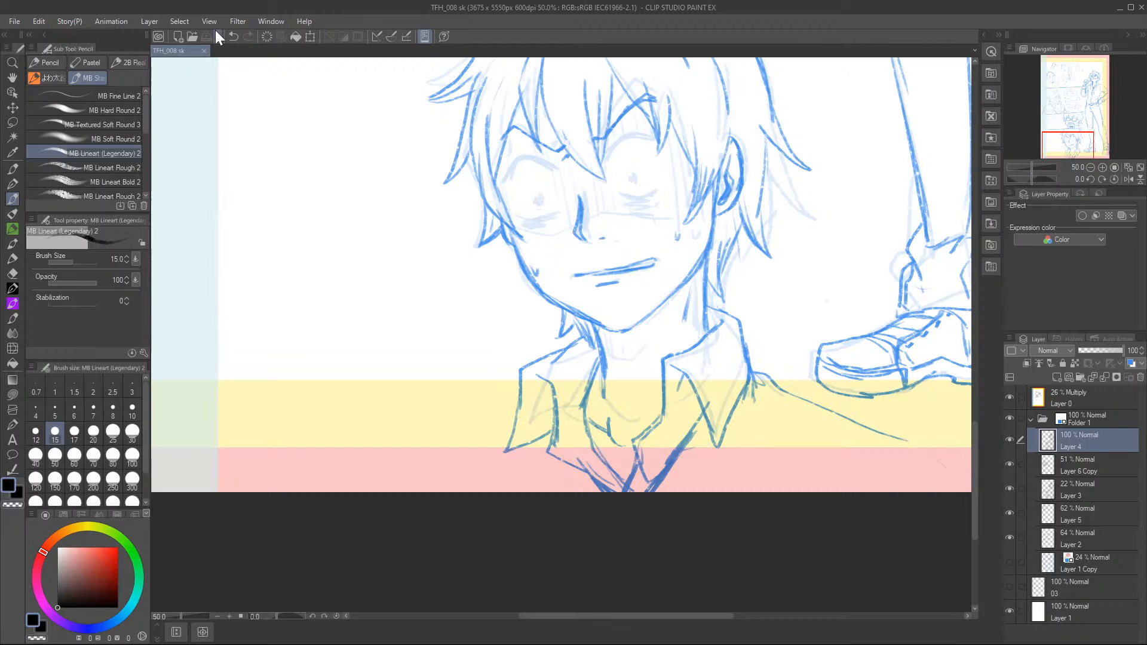
Draw both wide eyes with arched upper lids, tiny pupils and tired lines beneath them.
{"action": "left_click", "coordinate": [1071, 142]}
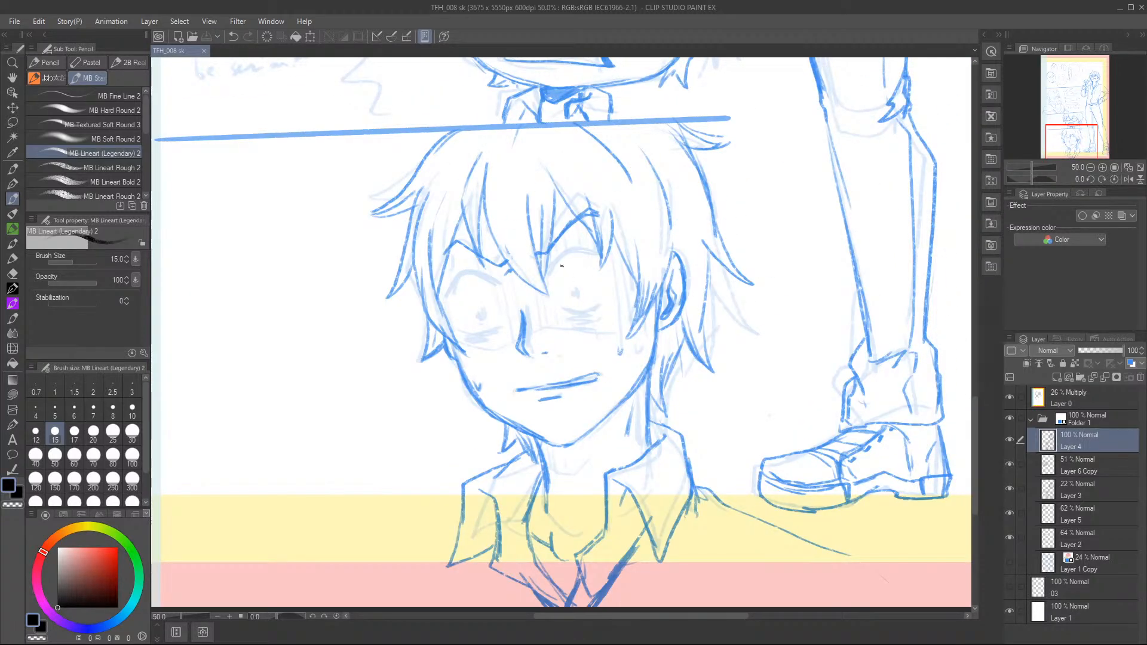
{"action": "mouse_move", "coordinate": [549, 275]}
{"action": "left_mouse_down"}
{"action": "mouse_move", "coordinate": [599, 260]}
{"action": "mouse_move", "coordinate": [587, 253]}
{"action": "left_mouse_up"}
{"action": "mouse_move", "coordinate": [563, 315]}
{"action": "left_mouse_down"}
{"action": "mouse_move", "coordinate": [607, 304]}
{"action": "mouse_move", "coordinate": [584, 319]}
{"action": "left_mouse_up"}
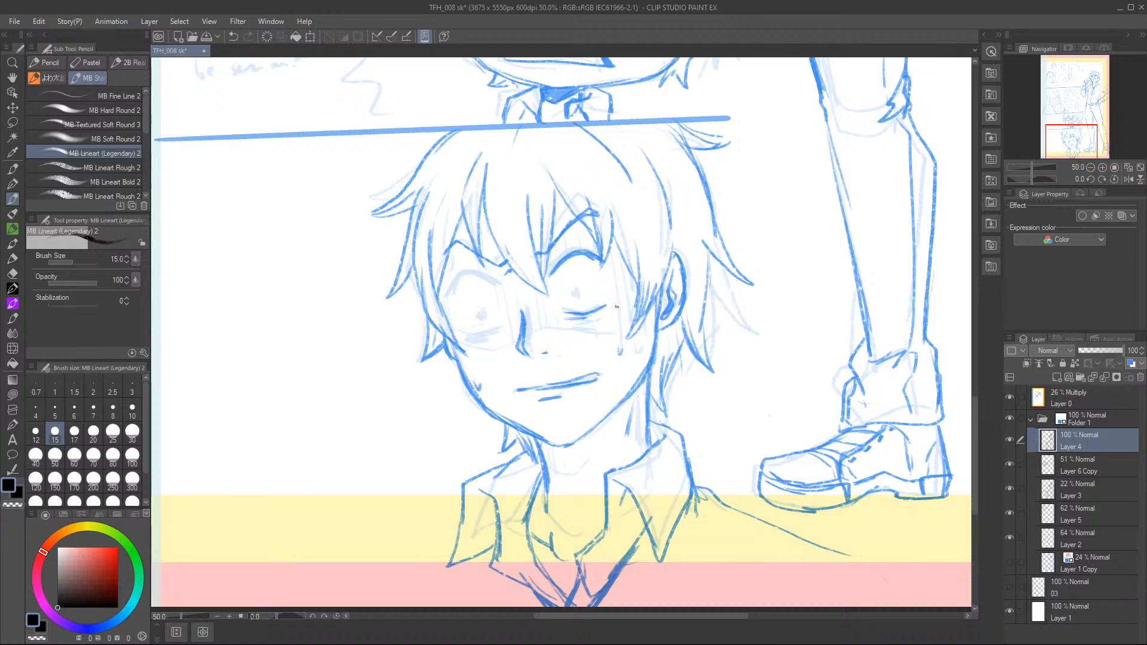
{"action": "mouse_move", "coordinate": [565, 314]}
{"action": "left_mouse_down"}
{"action": "mouse_move", "coordinate": [609, 309]}
{"action": "mouse_move", "coordinate": [591, 323]}
{"action": "left_mouse_up"}
{"action": "mouse_move", "coordinate": [474, 265]}
{"action": "left_mouse_down"}
{"action": "mouse_move", "coordinate": [497, 283]}
{"action": "mouse_move", "coordinate": [449, 295]}
{"action": "left_mouse_up"}
{"action": "mouse_move", "coordinate": [458, 277]}
{"action": "left_mouse_down"}
{"action": "mouse_move", "coordinate": [492, 282]}
{"action": "mouse_move", "coordinate": [470, 275]}
{"action": "mouse_move", "coordinate": [448, 302]}
{"action": "mouse_move", "coordinate": [489, 279]}
{"action": "mouse_move", "coordinate": [461, 278]}
{"action": "mouse_move", "coordinate": [449, 302]}
{"action": "mouse_move", "coordinate": [497, 289]}
{"action": "mouse_move", "coordinate": [476, 267]}
{"action": "mouse_move", "coordinate": [499, 291]}
{"action": "mouse_move", "coordinate": [482, 314]}
{"action": "left_mouse_up"}
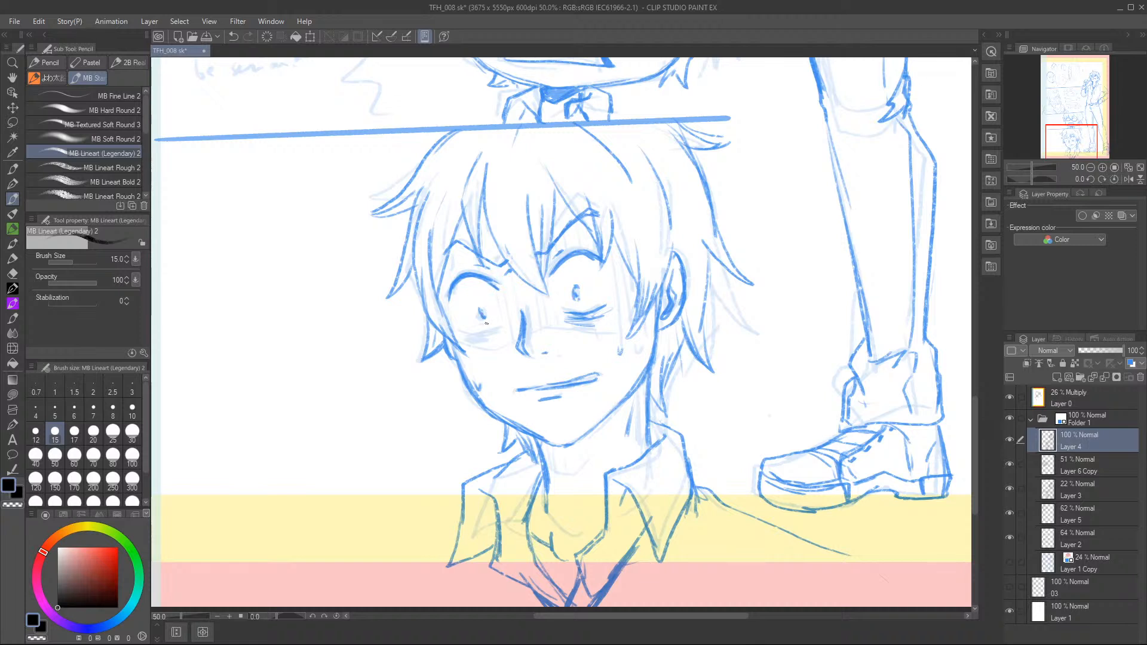
{"action": "left_click_drag", "start_coordinate": [481, 309], "coordinate": [483, 315]}
{"action": "mouse_move", "coordinate": [458, 329]}
{"action": "left_mouse_down"}
{"action": "mouse_move", "coordinate": [513, 324]}
{"action": "mouse_move", "coordinate": [472, 328]}
{"action": "mouse_move", "coordinate": [477, 339]}
{"action": "mouse_move", "coordinate": [499, 331]}
{"action": "mouse_move", "coordinate": [476, 343]}
{"action": "left_mouse_up"}
Draw the shadow edge across the nose and cheeks and hatch the upper face with vertical gloom lines.
{"action": "mouse_move", "coordinate": [524, 328]}
{"action": "left_mouse_down"}
{"action": "mouse_move", "coordinate": [564, 332]}
{"action": "mouse_move", "coordinate": [680, 299]}
{"action": "left_mouse_up"}
{"action": "left_click_drag", "start_coordinate": [466, 351], "coordinate": [499, 344]}
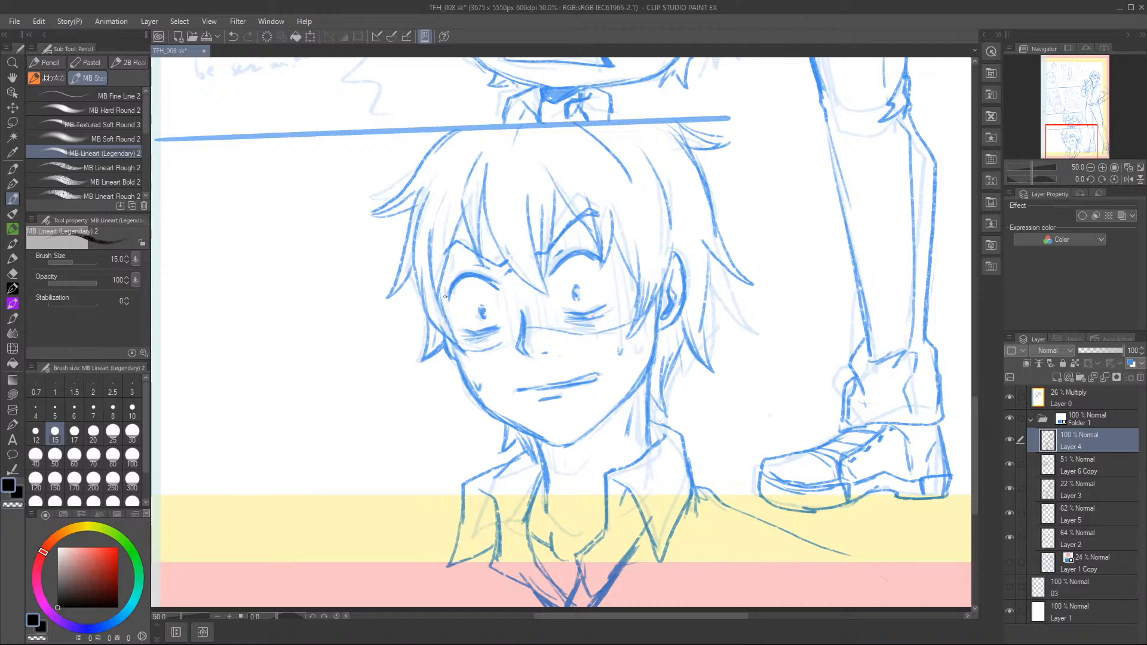
{"action": "left_click_drag", "start_coordinate": [478, 258], "coordinate": [478, 274]}
{"action": "left_click_drag", "start_coordinate": [486, 249], "coordinate": [489, 287]}
{"action": "left_click_drag", "start_coordinate": [488, 224], "coordinate": [492, 258]}
{"action": "mouse_move", "coordinate": [495, 257]}
{"action": "left_mouse_down"}
{"action": "mouse_move", "coordinate": [508, 346]}
{"action": "mouse_move", "coordinate": [515, 331]}
{"action": "left_mouse_up"}
{"action": "left_click_drag", "start_coordinate": [512, 330], "coordinate": [515, 353]}
{"action": "left_click_drag", "start_coordinate": [516, 288], "coordinate": [520, 324]}
{"action": "mouse_move", "coordinate": [523, 287]}
{"action": "left_mouse_down"}
{"action": "mouse_move", "coordinate": [534, 336]}
{"action": "mouse_move", "coordinate": [543, 331]}
{"action": "left_mouse_up"}
{"action": "left_click_drag", "start_coordinate": [545, 316], "coordinate": [555, 330]}
{"action": "left_click_drag", "start_coordinate": [554, 301], "coordinate": [556, 318]}
{"action": "mouse_move", "coordinate": [556, 241]}
{"action": "left_mouse_down"}
{"action": "mouse_move", "coordinate": [558, 263]}
{"action": "mouse_move", "coordinate": [564, 253]}
{"action": "left_mouse_up"}
{"action": "mouse_move", "coordinate": [564, 229]}
{"action": "left_mouse_down"}
{"action": "mouse_move", "coordinate": [569, 248]}
{"action": "mouse_move", "coordinate": [589, 249]}
{"action": "left_mouse_up"}
{"action": "left_click_drag", "start_coordinate": [590, 238], "coordinate": [623, 292]}
{"action": "mouse_move", "coordinate": [619, 284]}
{"action": "left_mouse_down"}
{"action": "mouse_move", "coordinate": [626, 326]}
{"action": "mouse_move", "coordinate": [630, 312]}
{"action": "left_mouse_up"}
{"action": "left_click_drag", "start_coordinate": [633, 294], "coordinate": [637, 319]}
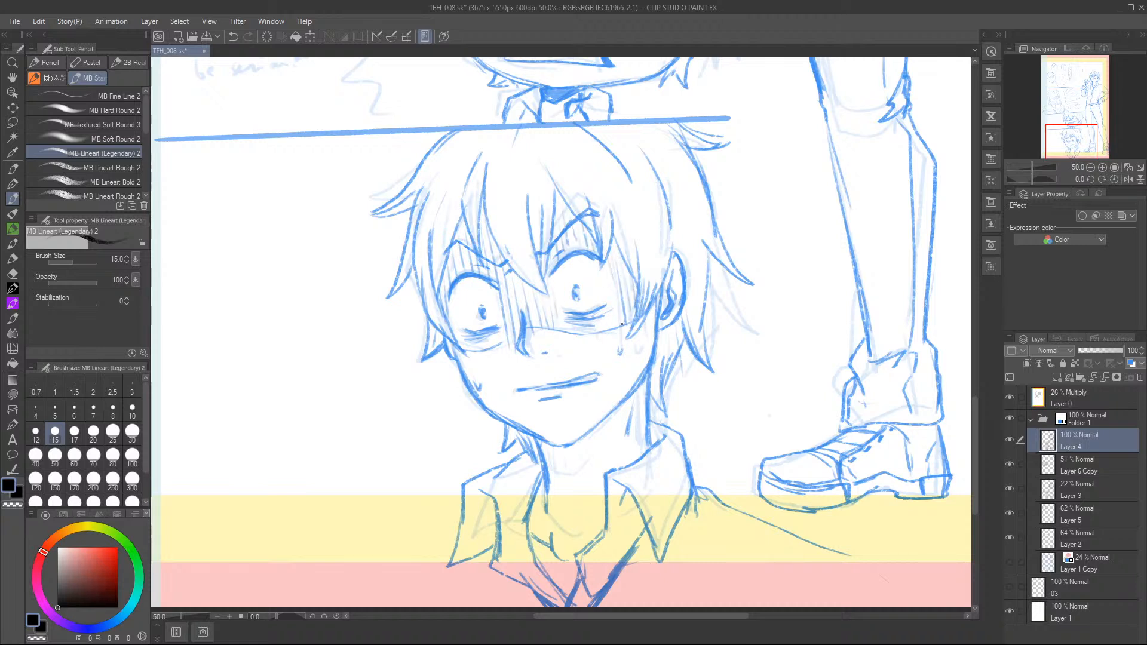
Hatch additional vertical shadow lines beneath both of the young man's eyes, down to the shadow edge.
{"action": "mouse_move", "coordinate": [563, 317]}
{"action": "left_mouse_down"}
{"action": "mouse_move", "coordinate": [568, 332]}
{"action": "mouse_move", "coordinate": [598, 329]}
{"action": "left_mouse_up"}
{"action": "left_click_drag", "start_coordinate": [600, 317], "coordinate": [604, 328]}
{"action": "left_click_drag", "start_coordinate": [611, 290], "coordinate": [619, 326]}
{"action": "left_click_drag", "start_coordinate": [459, 353], "coordinate": [487, 339]}
{"action": "left_click_drag", "start_coordinate": [492, 345], "coordinate": [497, 333]}
Hatch the shadow on the young man's neck beneath the chin with short vertical strokes.
{"action": "mouse_move", "coordinate": [620, 431]}
{"action": "left_mouse_down"}
{"action": "mouse_move", "coordinate": [602, 456]}
{"action": "mouse_move", "coordinate": [615, 478]}
{"action": "mouse_move", "coordinate": [618, 458]}
{"action": "left_mouse_up"}
{"action": "left_click_drag", "start_coordinate": [544, 442], "coordinate": [558, 475]}
{"action": "mouse_move", "coordinate": [561, 446]}
{"action": "left_mouse_down"}
{"action": "mouse_move", "coordinate": [564, 478]}
{"action": "mouse_move", "coordinate": [581, 469]}
{"action": "left_mouse_up"}
{"action": "left_click_drag", "start_coordinate": [589, 444], "coordinate": [590, 462]}
{"action": "left_click_drag", "start_coordinate": [608, 419], "coordinate": [609, 444]}
{"action": "mouse_move", "coordinate": [616, 421]}
{"action": "left_mouse_down"}
{"action": "mouse_move", "coordinate": [618, 442]}
{"action": "mouse_move", "coordinate": [624, 434]}
{"action": "left_mouse_up"}
{"action": "left_click_drag", "start_coordinate": [630, 420], "coordinate": [630, 439]}
Hatch the inside of the shirt collar and shade the near-side collar flap.
{"action": "left_click_drag", "start_coordinate": [517, 487], "coordinate": [525, 538]}
{"action": "mouse_move", "coordinate": [525, 492]}
{"action": "left_mouse_down"}
{"action": "mouse_move", "coordinate": [527, 512]}
{"action": "mouse_move", "coordinate": [537, 501]}
{"action": "mouse_move", "coordinate": [486, 556]}
{"action": "left_mouse_up"}
{"action": "left_click_drag", "start_coordinate": [484, 506], "coordinate": [490, 541]}
{"action": "left_click_drag", "start_coordinate": [493, 515], "coordinate": [498, 553]}
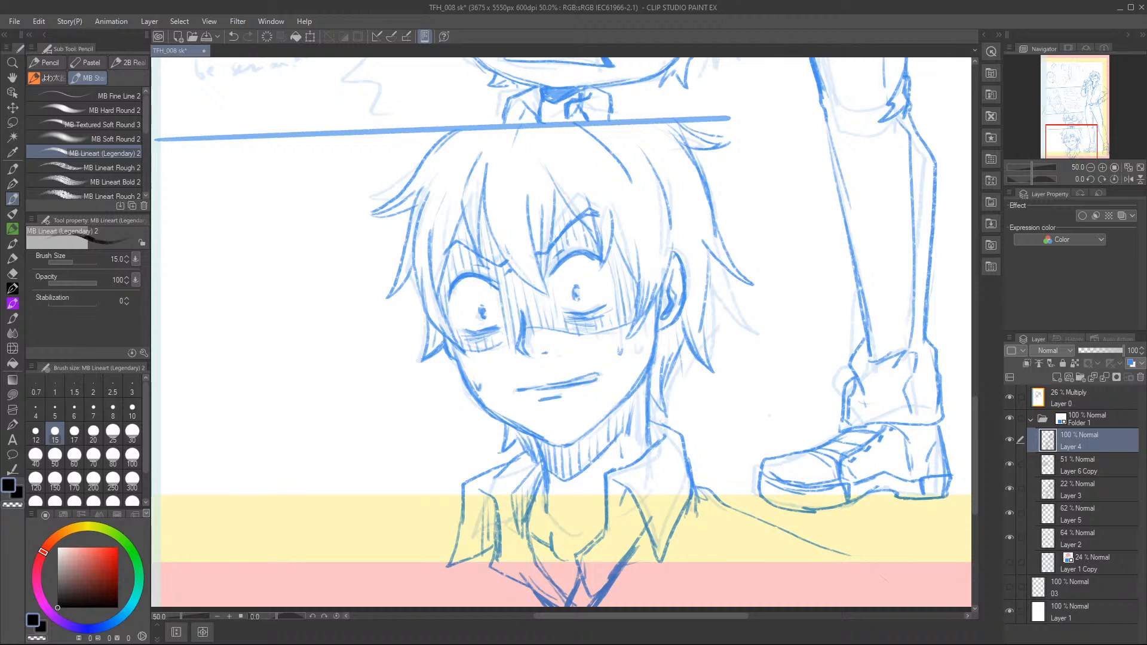
Draw the shirt's side folds, the near shoulder and both sleeve lines at the page's lower edge.
{"action": "left_click_drag", "start_coordinate": [699, 526], "coordinate": [693, 588]}
{"action": "left_click_drag", "start_coordinate": [485, 552], "coordinate": [484, 608]}
{"action": "left_click_drag", "start_coordinate": [448, 539], "coordinate": [377, 571]}
{"action": "left_click_drag", "start_coordinate": [382, 570], "coordinate": [359, 603]}
{"action": "left_click_drag", "start_coordinate": [419, 552], "coordinate": [360, 603]}
{"action": "mouse_move", "coordinate": [437, 544]}
{"action": "left_mouse_down"}
{"action": "mouse_move", "coordinate": [373, 579]}
{"action": "mouse_move", "coordinate": [383, 603]}
{"action": "mouse_move", "coordinate": [375, 579]}
{"action": "left_mouse_up"}
{"action": "mouse_move", "coordinate": [854, 558]}
{"action": "left_mouse_down"}
{"action": "mouse_move", "coordinate": [894, 591]}
{"action": "mouse_move", "coordinate": [888, 567]}
{"action": "left_mouse_up"}
{"action": "left_click_drag", "start_coordinate": [878, 563], "coordinate": [847, 600]}
Outline the bearded man's ear in the middle panel and draw the swept-back hair around it.
{"action": "left_click_drag", "start_coordinate": [1084, 140], "coordinate": [1069, 100]}
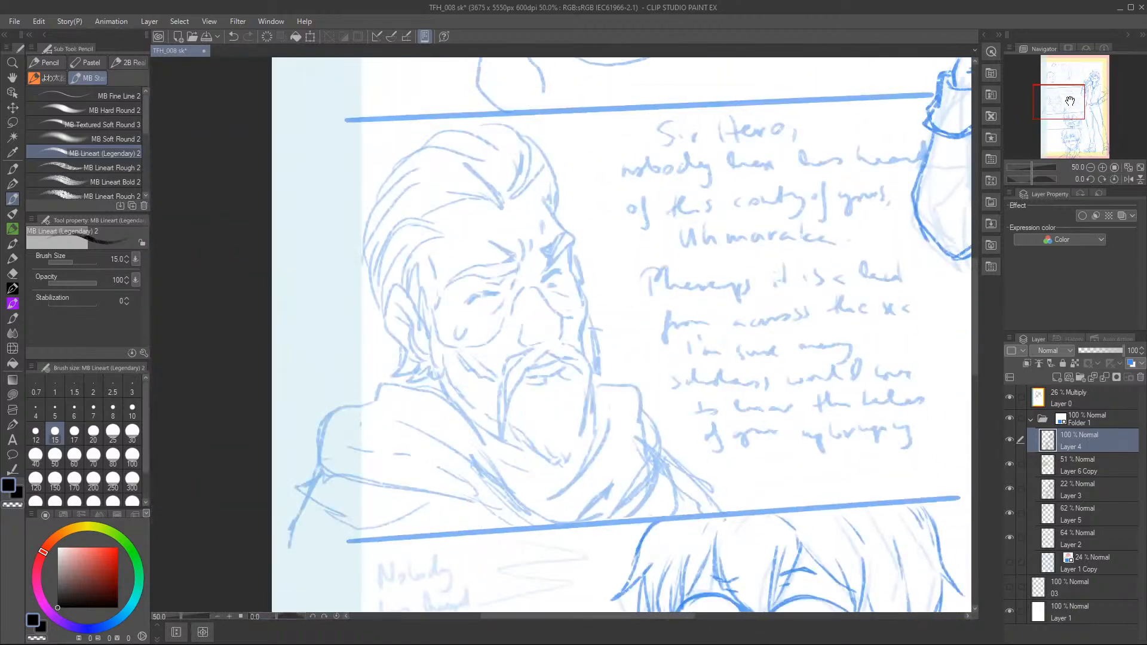
{"action": "mouse_move", "coordinate": [418, 317]}
{"action": "left_mouse_down"}
{"action": "mouse_move", "coordinate": [402, 294]}
{"action": "mouse_move", "coordinate": [382, 316]}
{"action": "mouse_move", "coordinate": [413, 308]}
{"action": "mouse_move", "coordinate": [386, 329]}
{"action": "mouse_move", "coordinate": [421, 363]}
{"action": "left_mouse_up"}
{"action": "mouse_move", "coordinate": [397, 312]}
{"action": "left_mouse_down"}
{"action": "mouse_move", "coordinate": [424, 357]}
{"action": "mouse_move", "coordinate": [413, 361]}
{"action": "mouse_move", "coordinate": [425, 308]}
{"action": "mouse_move", "coordinate": [413, 269]}
{"action": "mouse_move", "coordinate": [405, 279]}
{"action": "mouse_move", "coordinate": [442, 236]}
{"action": "mouse_move", "coordinate": [391, 287]}
{"action": "mouse_move", "coordinate": [381, 322]}
{"action": "left_mouse_up"}
{"action": "left_click_drag", "start_coordinate": [432, 220], "coordinate": [374, 298]}
{"action": "left_click_drag", "start_coordinate": [413, 221], "coordinate": [377, 317]}
Draw the bearded man's hairline and slicked-back strands across the top of the head.
{"action": "mouse_move", "coordinate": [426, 206]}
{"action": "left_mouse_down"}
{"action": "mouse_move", "coordinate": [449, 203]}
{"action": "mouse_move", "coordinate": [399, 206]}
{"action": "mouse_move", "coordinate": [358, 251]}
{"action": "mouse_move", "coordinate": [433, 166]}
{"action": "mouse_move", "coordinate": [493, 191]}
{"action": "mouse_move", "coordinate": [505, 211]}
{"action": "left_mouse_up"}
{"action": "left_click_drag", "start_coordinate": [495, 159], "coordinate": [466, 191]}
{"action": "mouse_move", "coordinate": [380, 185]}
{"action": "left_mouse_down"}
{"action": "mouse_move", "coordinate": [502, 172]}
{"action": "mouse_move", "coordinate": [512, 201]}
{"action": "left_mouse_up"}
{"action": "mouse_move", "coordinate": [453, 145]}
{"action": "left_mouse_down"}
{"action": "mouse_move", "coordinate": [511, 177]}
{"action": "mouse_move", "coordinate": [507, 208]}
{"action": "left_mouse_up"}
{"action": "left_click_drag", "start_coordinate": [530, 154], "coordinate": [513, 194]}
{"action": "mouse_move", "coordinate": [492, 137]}
{"action": "left_mouse_down"}
{"action": "mouse_move", "coordinate": [521, 144]}
{"action": "mouse_move", "coordinate": [514, 201]}
{"action": "left_mouse_up"}
{"action": "mouse_move", "coordinate": [526, 191]}
{"action": "left_mouse_down"}
{"action": "mouse_move", "coordinate": [538, 186]}
{"action": "mouse_move", "coordinate": [522, 206]}
{"action": "left_mouse_up"}
Draw the forehead, far brow and far cheek contour, and sketch the nose bridge and nostril.
{"action": "mouse_move", "coordinate": [551, 157]}
{"action": "left_mouse_down"}
{"action": "mouse_move", "coordinate": [533, 192]}
{"action": "mouse_move", "coordinate": [570, 231]}
{"action": "left_mouse_up"}
{"action": "key", "text": "c"}
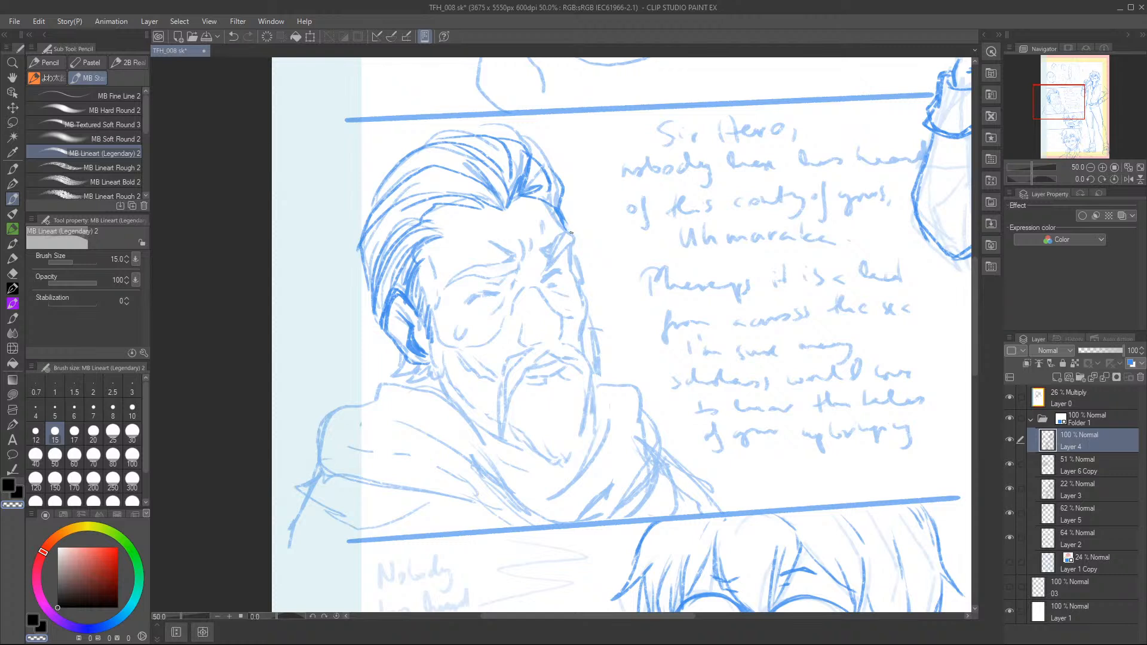
{"action": "key", "text": "c"}
{"action": "left_click_drag", "start_coordinate": [564, 223], "coordinate": [580, 238]}
{"action": "mouse_move", "coordinate": [564, 221]}
{"action": "left_mouse_down"}
{"action": "mouse_move", "coordinate": [549, 261]}
{"action": "mouse_move", "coordinate": [566, 234]}
{"action": "mouse_move", "coordinate": [582, 245]}
{"action": "mouse_move", "coordinate": [577, 275]}
{"action": "mouse_move", "coordinate": [571, 264]}
{"action": "mouse_move", "coordinate": [583, 321]}
{"action": "left_mouse_up"}
{"action": "left_click_drag", "start_coordinate": [532, 285], "coordinate": [562, 333]}
{"action": "mouse_move", "coordinate": [518, 292]}
{"action": "left_mouse_down"}
{"action": "mouse_move", "coordinate": [526, 346]}
{"action": "mouse_move", "coordinate": [542, 342]}
{"action": "left_mouse_up"}
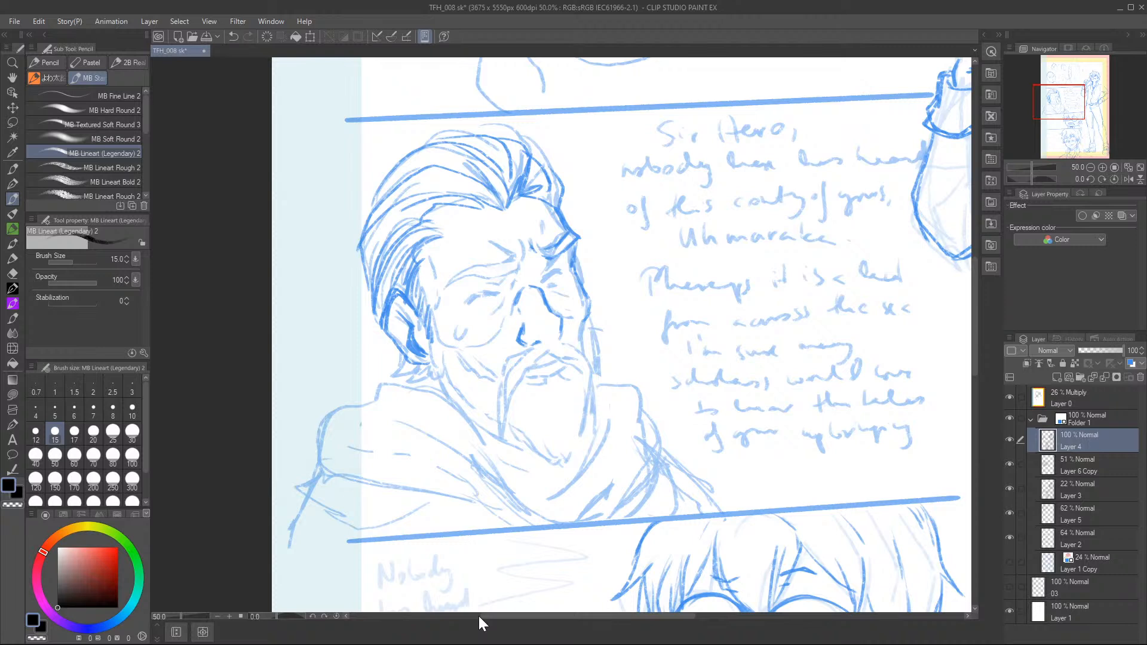
Draw the furrowed near brow, frown creases, both narrowed eyes and the lines beneath them.
{"action": "mouse_move", "coordinate": [445, 287]}
{"action": "left_mouse_down"}
{"action": "mouse_move", "coordinate": [503, 276]}
{"action": "mouse_move", "coordinate": [445, 284]}
{"action": "mouse_move", "coordinate": [453, 233]}
{"action": "mouse_move", "coordinate": [452, 282]}
{"action": "mouse_move", "coordinate": [520, 255]}
{"action": "mouse_move", "coordinate": [513, 272]}
{"action": "mouse_move", "coordinate": [502, 234]}
{"action": "left_mouse_up"}
{"action": "left_click", "coordinate": [233, 37]}
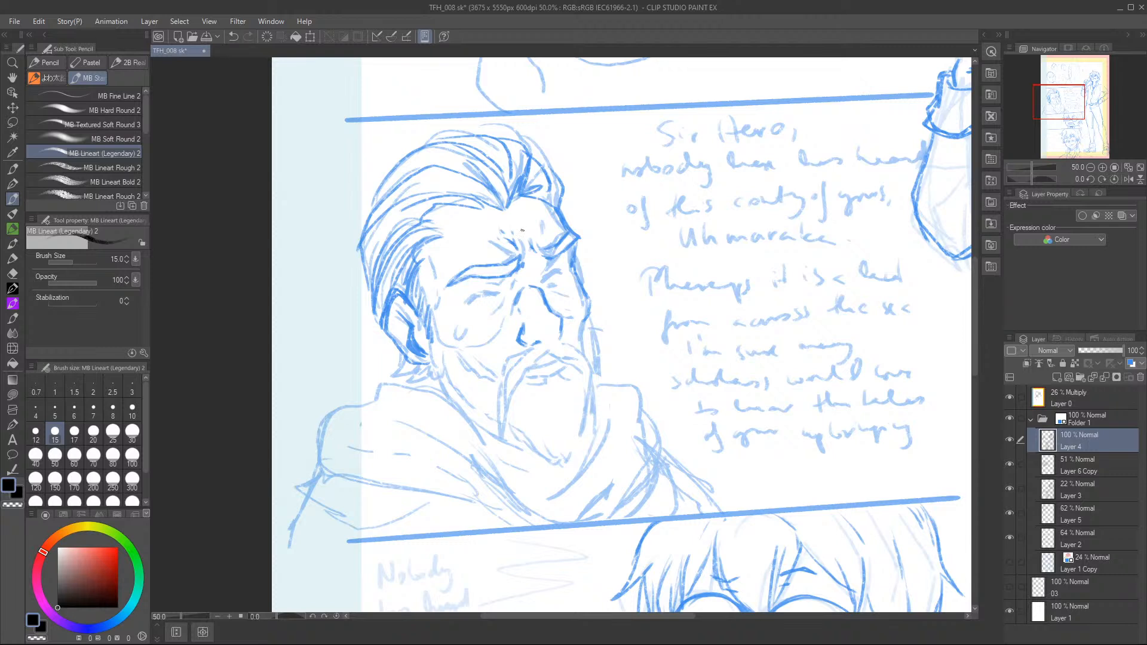
{"action": "mouse_move", "coordinate": [517, 231]}
{"action": "left_mouse_down"}
{"action": "mouse_move", "coordinate": [509, 242]}
{"action": "mouse_move", "coordinate": [525, 245]}
{"action": "left_mouse_up"}
{"action": "mouse_move", "coordinate": [468, 303]}
{"action": "left_mouse_down"}
{"action": "mouse_move", "coordinate": [501, 283]}
{"action": "mouse_move", "coordinate": [491, 325]}
{"action": "left_mouse_up"}
{"action": "mouse_move", "coordinate": [542, 282]}
{"action": "left_mouse_down"}
{"action": "mouse_move", "coordinate": [552, 261]}
{"action": "mouse_move", "coordinate": [559, 270]}
{"action": "left_mouse_up"}
{"action": "left_click_drag", "start_coordinate": [556, 292], "coordinate": [565, 301]}
{"action": "left_click_drag", "start_coordinate": [452, 322], "coordinate": [458, 337]}
{"action": "left_click_drag", "start_coordinate": [430, 257], "coordinate": [440, 307]}
{"action": "left_click_drag", "start_coordinate": [492, 239], "coordinate": [507, 243]}
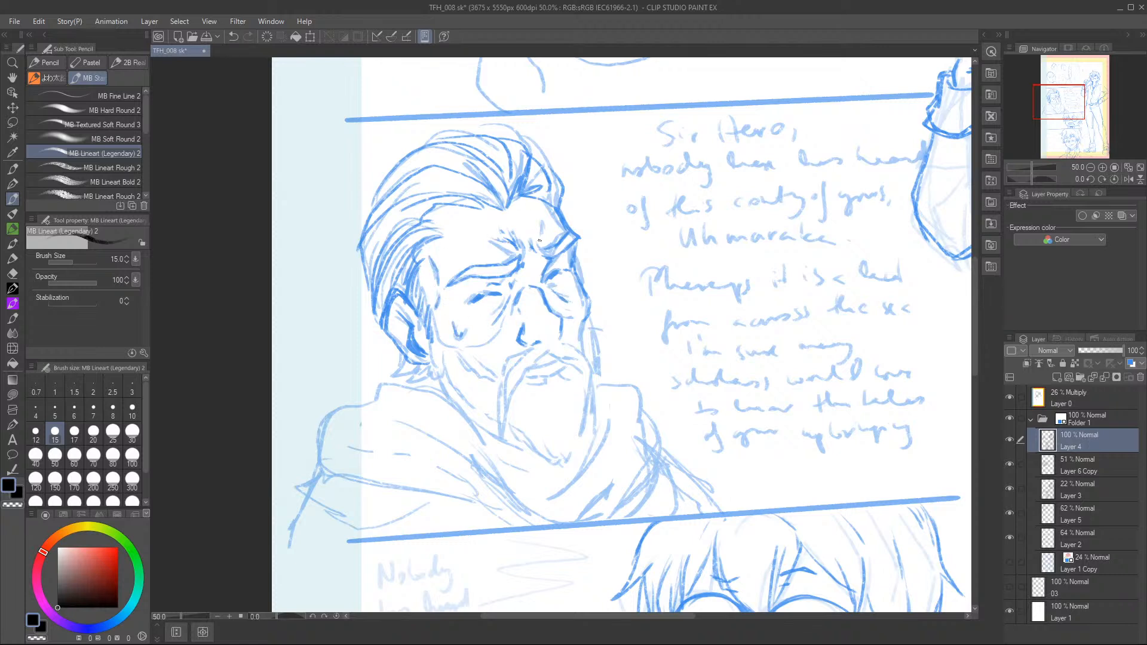
Outline the moustache, nose tip and mouth, continuing the far cheek contour down to the beard.
{"action": "mouse_move", "coordinate": [589, 295]}
{"action": "left_mouse_down"}
{"action": "mouse_move", "coordinate": [585, 331]}
{"action": "mouse_move", "coordinate": [525, 372]}
{"action": "mouse_move", "coordinate": [504, 424]}
{"action": "left_mouse_up"}
{"action": "mouse_move", "coordinate": [538, 343]}
{"action": "left_mouse_down"}
{"action": "mouse_move", "coordinate": [505, 368]}
{"action": "mouse_move", "coordinate": [496, 428]}
{"action": "mouse_move", "coordinate": [559, 331]}
{"action": "mouse_move", "coordinate": [600, 405]}
{"action": "mouse_move", "coordinate": [598, 386]}
{"action": "left_mouse_up"}
{"action": "mouse_move", "coordinate": [588, 332]}
{"action": "left_mouse_down"}
{"action": "mouse_move", "coordinate": [590, 358]}
{"action": "mouse_move", "coordinate": [559, 362]}
{"action": "mouse_move", "coordinate": [556, 374]}
{"action": "mouse_move", "coordinate": [568, 363]}
{"action": "left_mouse_up"}
{"action": "left_click_drag", "start_coordinate": [547, 376], "coordinate": [546, 390]}
Draw the pointed chin beard with hair strokes below the lip and along both sides.
{"action": "mouse_move", "coordinate": [551, 383]}
{"action": "left_mouse_down"}
{"action": "mouse_move", "coordinate": [543, 405]}
{"action": "mouse_move", "coordinate": [556, 449]}
{"action": "left_mouse_up"}
{"action": "left_click_drag", "start_coordinate": [561, 424], "coordinate": [559, 465]}
{"action": "left_click_drag", "start_coordinate": [579, 417], "coordinate": [573, 453]}
{"action": "left_click_drag", "start_coordinate": [570, 377], "coordinate": [589, 412]}
{"action": "left_click_drag", "start_coordinate": [520, 420], "coordinate": [512, 439]}
{"action": "left_click_drag", "start_coordinate": [524, 428], "coordinate": [536, 450]}
{"action": "mouse_move", "coordinate": [540, 453]}
{"action": "left_mouse_down"}
{"action": "mouse_move", "coordinate": [557, 461]}
{"action": "mouse_move", "coordinate": [521, 443]}
{"action": "left_mouse_up"}
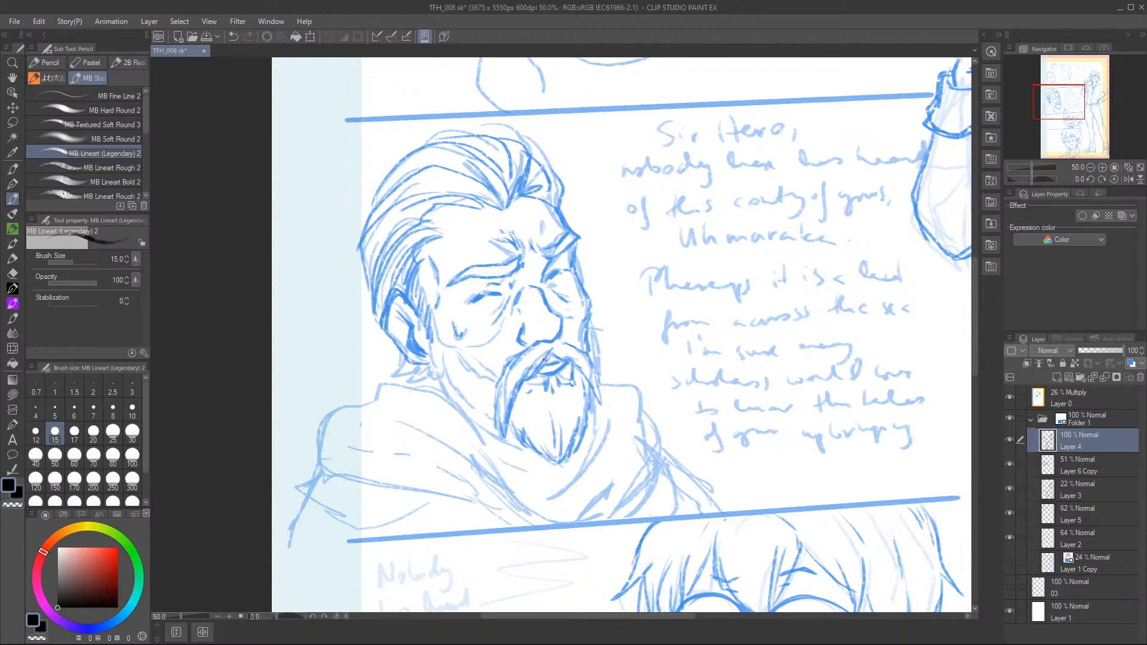
Draw the near sideburn and hatch the beard along the jaw to the chin.
{"action": "left_click_drag", "start_coordinate": [437, 338], "coordinate": [454, 387]}
{"action": "mouse_move", "coordinate": [438, 311]}
{"action": "left_mouse_down"}
{"action": "mouse_move", "coordinate": [458, 347]}
{"action": "mouse_move", "coordinate": [491, 345]}
{"action": "mouse_move", "coordinate": [501, 329]}
{"action": "mouse_move", "coordinate": [478, 373]}
{"action": "mouse_move", "coordinate": [493, 413]}
{"action": "mouse_move", "coordinate": [445, 348]}
{"action": "left_mouse_up"}
{"action": "mouse_move", "coordinate": [461, 394]}
{"action": "left_mouse_down"}
{"action": "mouse_move", "coordinate": [475, 374]}
{"action": "mouse_move", "coordinate": [497, 385]}
{"action": "left_mouse_up"}
{"action": "left_click_drag", "start_coordinate": [484, 401], "coordinate": [522, 434]}
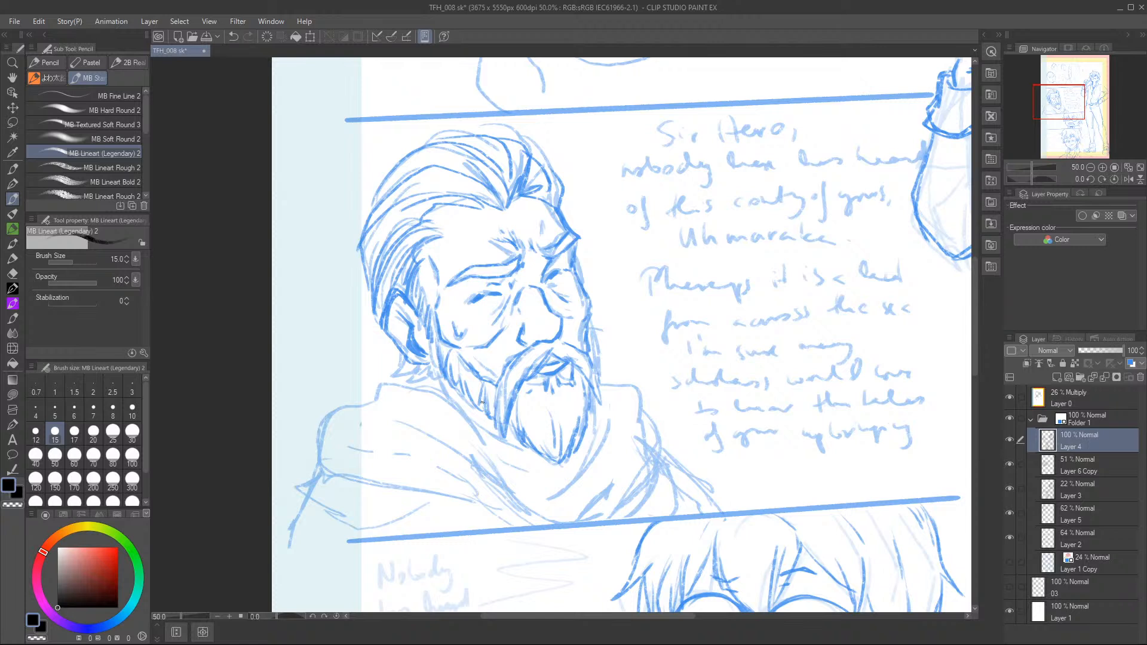
Draw the hair behind the neck and the upper rim of the cloak collar beneath the beard.
{"action": "mouse_move", "coordinate": [394, 359]}
{"action": "left_mouse_down"}
{"action": "mouse_move", "coordinate": [385, 370]}
{"action": "mouse_move", "coordinate": [439, 390]}
{"action": "mouse_move", "coordinate": [438, 365]}
{"action": "mouse_move", "coordinate": [469, 425]}
{"action": "left_mouse_up"}
{"action": "left_click_drag", "start_coordinate": [462, 421], "coordinate": [501, 464]}
{"action": "left_click_drag", "start_coordinate": [439, 387], "coordinate": [385, 384]}
{"action": "mouse_move", "coordinate": [378, 382]}
{"action": "left_mouse_down"}
{"action": "mouse_move", "coordinate": [394, 417]}
{"action": "mouse_move", "coordinate": [465, 452]}
{"action": "left_mouse_up"}
{"action": "left_click_drag", "start_coordinate": [466, 458], "coordinate": [507, 498]}
{"action": "mouse_move", "coordinate": [460, 420]}
{"action": "left_mouse_down"}
{"action": "mouse_move", "coordinate": [529, 503]}
{"action": "mouse_move", "coordinate": [564, 514]}
{"action": "mouse_move", "coordinate": [515, 444]}
{"action": "mouse_move", "coordinate": [527, 441]}
{"action": "left_mouse_up"}
{"action": "left_click_drag", "start_coordinate": [497, 441], "coordinate": [521, 444]}
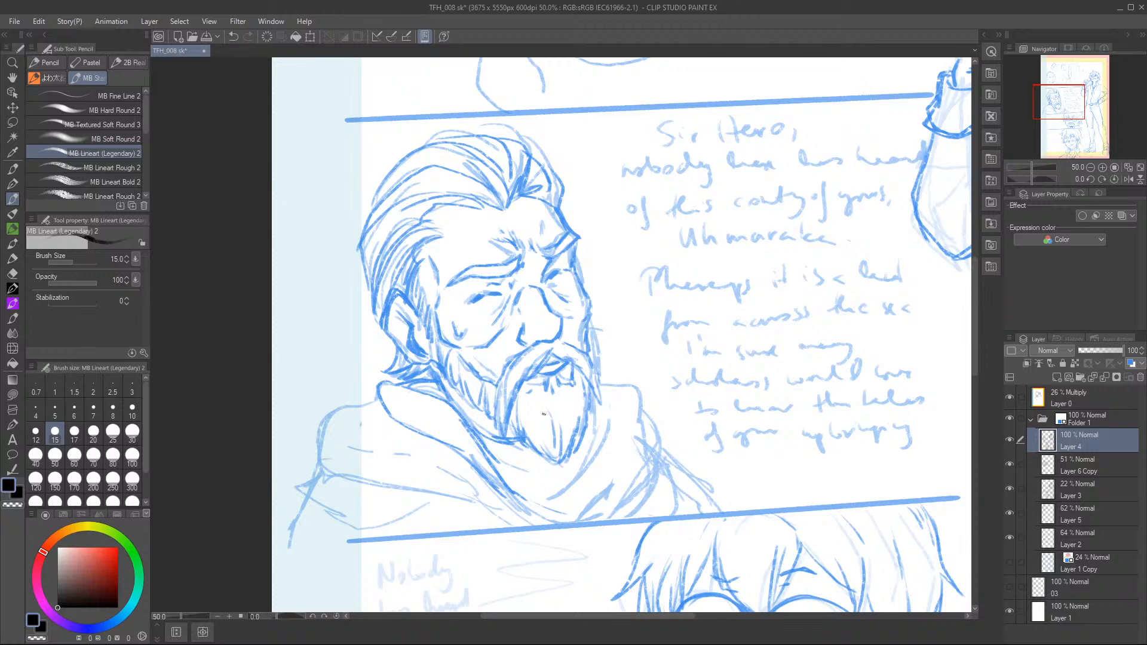
Draw the near-side folds of the cloak collar sweeping down to the panel's lower border.
{"action": "mouse_move", "coordinate": [385, 399]}
{"action": "left_mouse_down"}
{"action": "mouse_move", "coordinate": [345, 404]}
{"action": "mouse_move", "coordinate": [452, 499]}
{"action": "left_mouse_up"}
{"action": "left_click_drag", "start_coordinate": [393, 416], "coordinate": [377, 407]}
{"action": "mouse_move", "coordinate": [391, 420]}
{"action": "left_mouse_down"}
{"action": "mouse_move", "coordinate": [379, 394]}
{"action": "mouse_move", "coordinate": [473, 459]}
{"action": "left_mouse_up"}
{"action": "left_click_drag", "start_coordinate": [462, 498], "coordinate": [539, 523]}
{"action": "left_click_drag", "start_coordinate": [510, 486], "coordinate": [567, 515]}
Draw the far side of the cloak collar and its folds, plus the near shoulder outline.
{"action": "left_click_drag", "start_coordinate": [591, 436], "coordinate": [548, 507]}
{"action": "left_click_drag", "start_coordinate": [594, 413], "coordinate": [589, 436]}
{"action": "left_click_drag", "start_coordinate": [602, 384], "coordinate": [635, 454]}
{"action": "mouse_move", "coordinate": [630, 452]}
{"action": "left_mouse_down"}
{"action": "mouse_move", "coordinate": [592, 499]}
{"action": "mouse_move", "coordinate": [651, 459]}
{"action": "left_mouse_up"}
{"action": "mouse_move", "coordinate": [639, 425]}
{"action": "left_mouse_down"}
{"action": "mouse_move", "coordinate": [670, 466]}
{"action": "mouse_move", "coordinate": [638, 515]}
{"action": "left_mouse_up"}
{"action": "left_click_drag", "start_coordinate": [333, 465], "coordinate": [317, 502]}
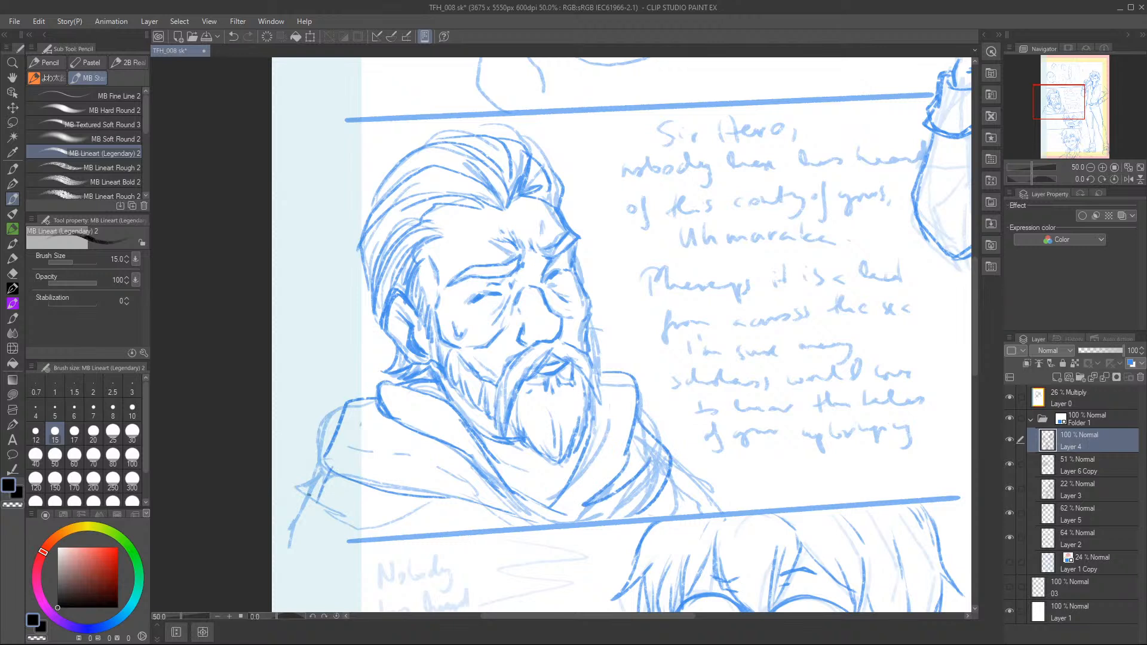
Clean up and darken the collar opening where it forms a V beneath the beard.
{"action": "left_click_drag", "start_coordinate": [497, 468], "coordinate": [532, 482]}
{"action": "key", "text": "c"}
{"action": "left_click_drag", "start_coordinate": [486, 436], "coordinate": [518, 444]}
{"action": "mouse_move", "coordinate": [488, 438]}
{"action": "left_mouse_down"}
{"action": "mouse_move", "coordinate": [529, 443]}
{"action": "mouse_move", "coordinate": [553, 499]}
{"action": "left_mouse_up"}
{"action": "key", "text": "c"}
Draw the near shoulder's outer edge and lower cloak fold, and touch up the far edge of the beard.
{"action": "left_click_drag", "start_coordinate": [332, 470], "coordinate": [292, 515]}
{"action": "mouse_move", "coordinate": [425, 495]}
{"action": "left_mouse_down"}
{"action": "mouse_move", "coordinate": [359, 531]}
{"action": "mouse_move", "coordinate": [279, 536]}
{"action": "mouse_move", "coordinate": [352, 543]}
{"action": "left_mouse_up"}
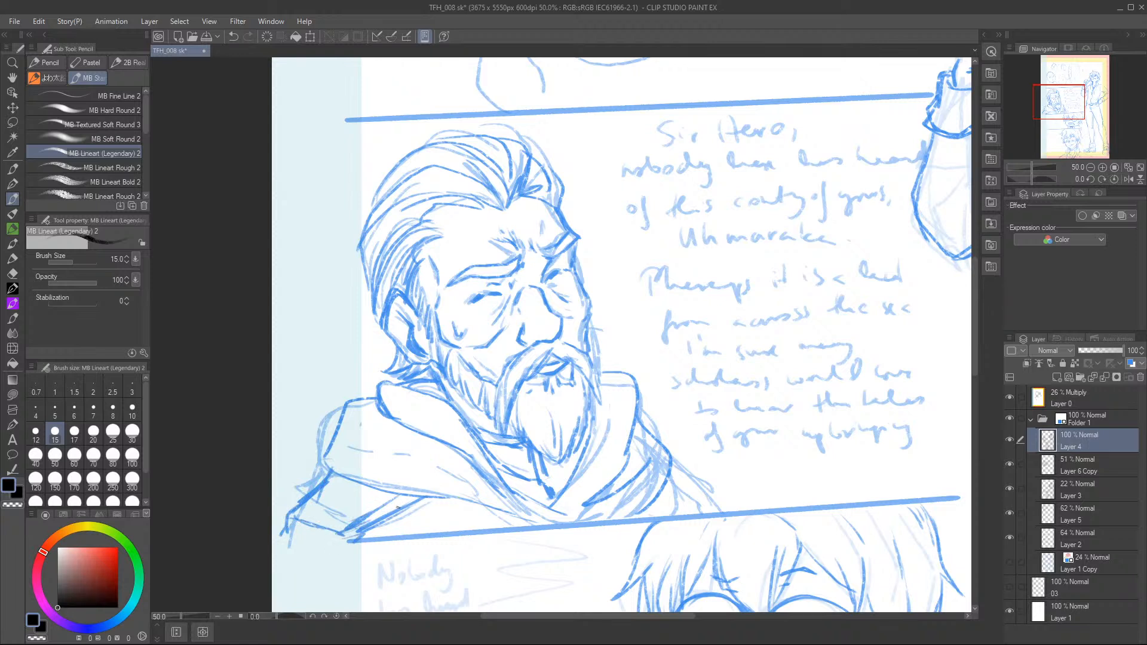
{"action": "left_click_drag", "start_coordinate": [583, 337], "coordinate": [593, 360]}
Lower the opacity of Layer 6 Copy to 34% and make Layer 4 active again.
{"action": "left_click", "coordinate": [1075, 463]}
{"action": "left_click", "coordinate": [1009, 463]}
{"action": "left_click", "coordinate": [1009, 463]}
{"action": "mouse_move", "coordinate": [1094, 350]}
{"action": "left_mouse_down"}
{"action": "mouse_move", "coordinate": [1081, 351]}
{"action": "mouse_move", "coordinate": [1092, 350]}
{"action": "left_mouse_up"}
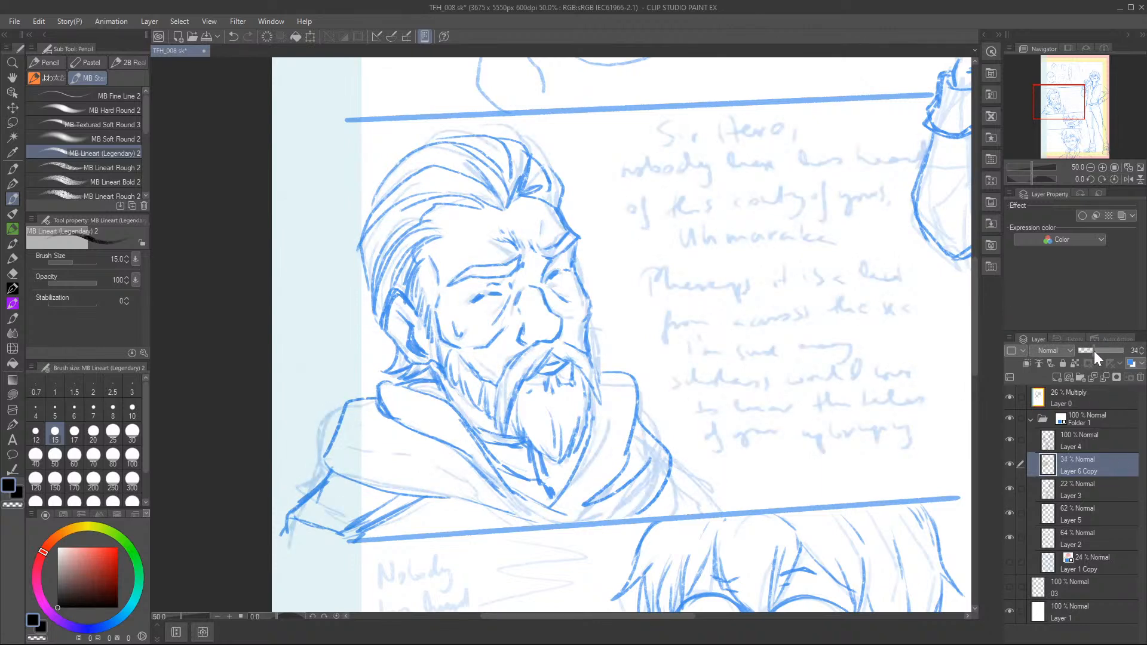
{"action": "left_click", "coordinate": [1100, 442]}
{"action": "left_click", "coordinate": [1010, 439]}
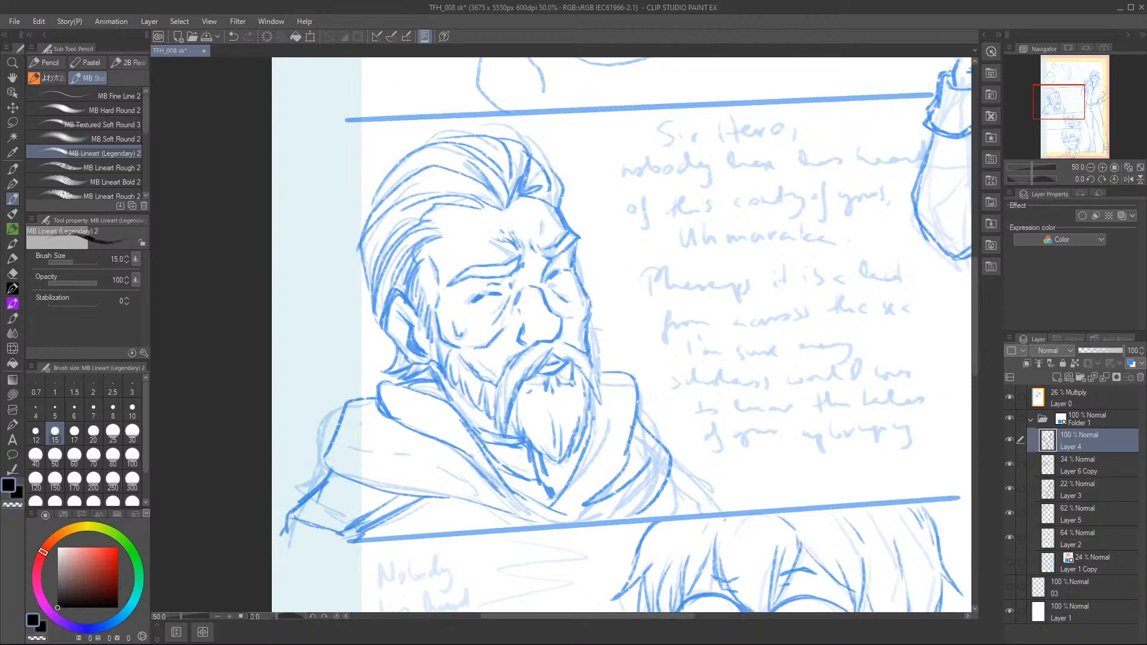
Touch up the ear, draw the far shoulder sloping down to the panel border, and save the file.
{"action": "left_click_drag", "start_coordinate": [401, 315], "coordinate": [395, 330]}
{"action": "left_click_drag", "start_coordinate": [672, 464], "coordinate": [734, 490]}
{"action": "left_click_drag", "start_coordinate": [672, 484], "coordinate": [730, 492]}
{"action": "mouse_move", "coordinate": [728, 491]}
{"action": "left_mouse_down"}
{"action": "mouse_move", "coordinate": [746, 507]}
{"action": "mouse_move", "coordinate": [735, 497]}
{"action": "left_mouse_up"}
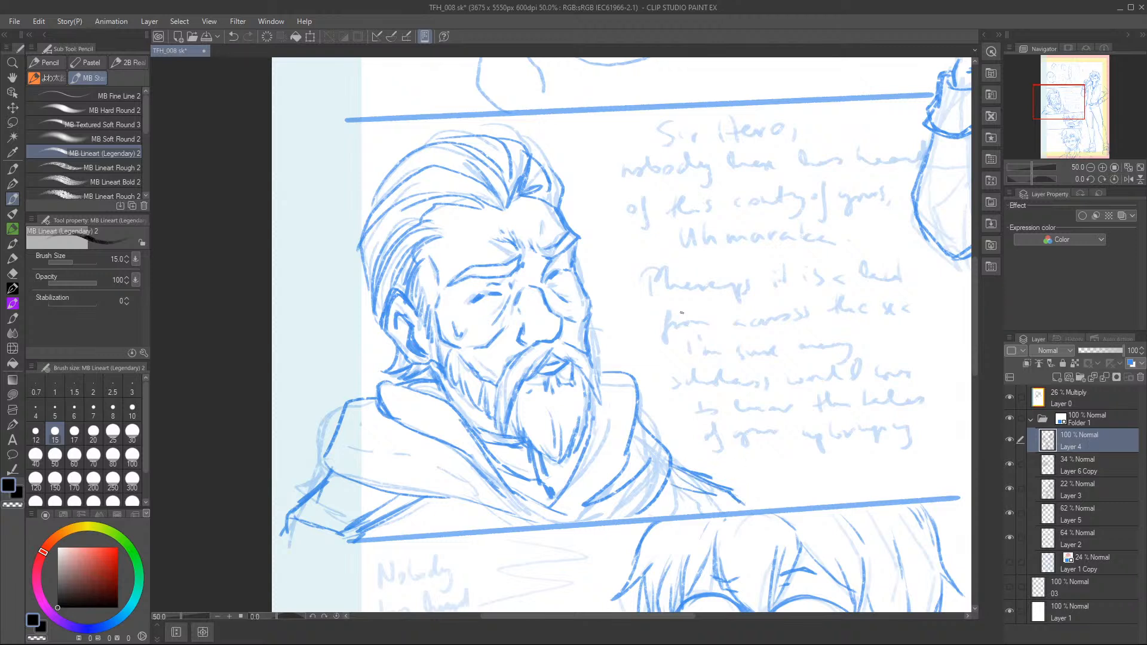
{"action": "left_click", "coordinate": [205, 37]}
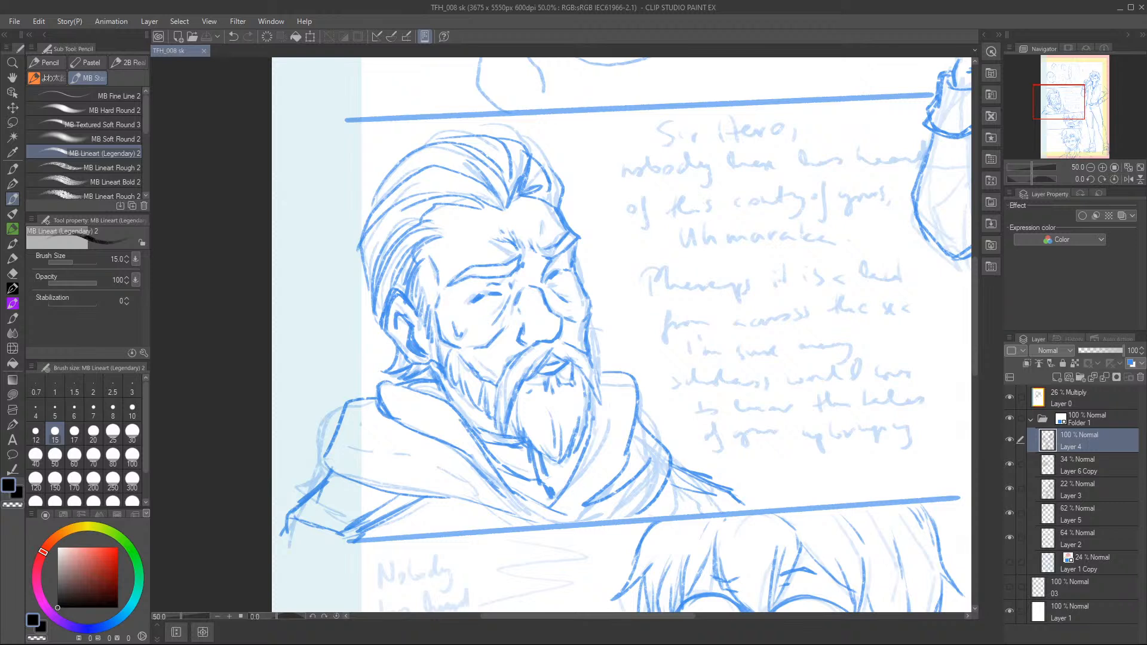
Strengthen the far side of the moustache and the tip of the collar's V.
{"action": "left_click_drag", "start_coordinate": [564, 358], "coordinate": [592, 389]}
{"action": "left_click_drag", "start_coordinate": [580, 351], "coordinate": [597, 380]}
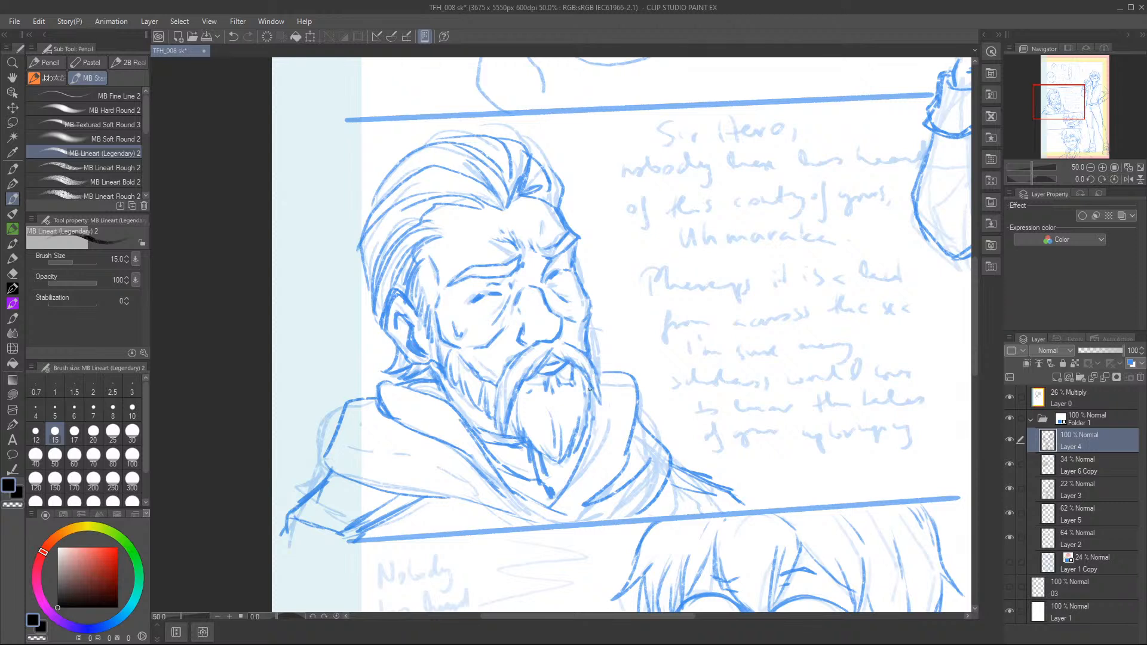
{"action": "left_click_drag", "start_coordinate": [552, 479], "coordinate": [563, 475]}
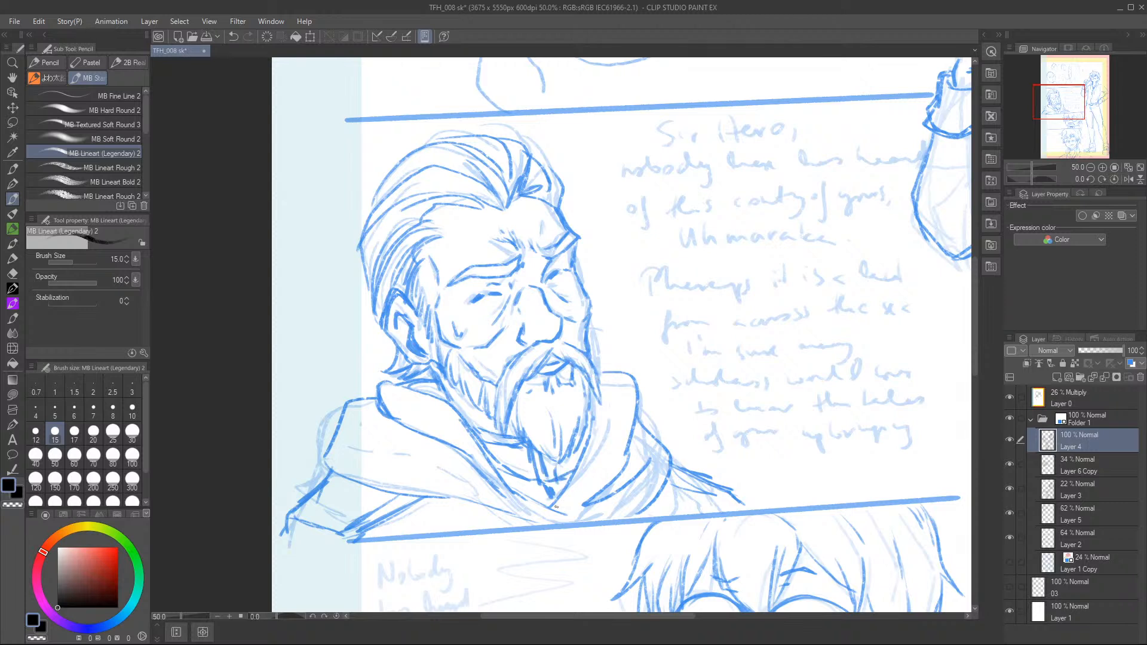